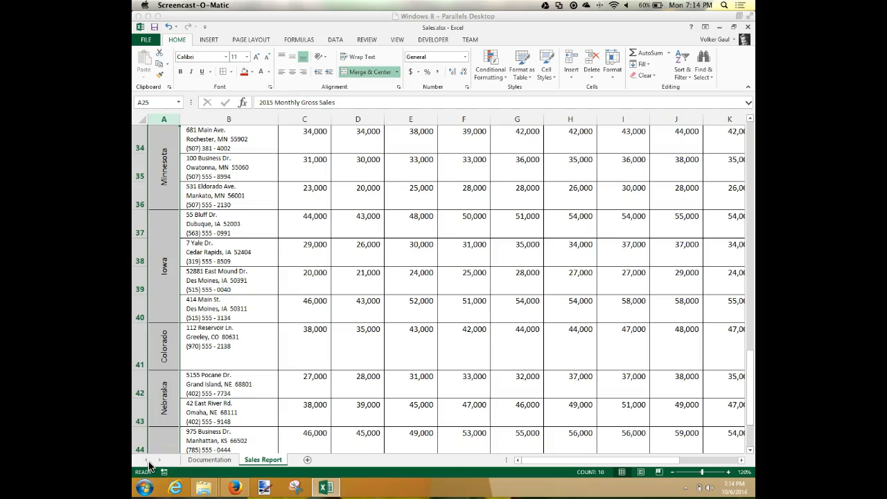
Step: Select the table header range A26:O26 on the Sales Report sheet
click(149, 462)
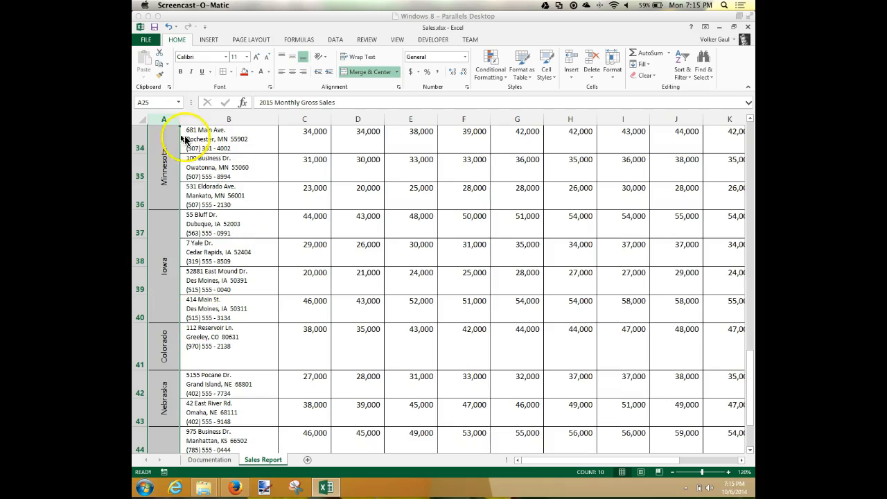
click(159, 101)
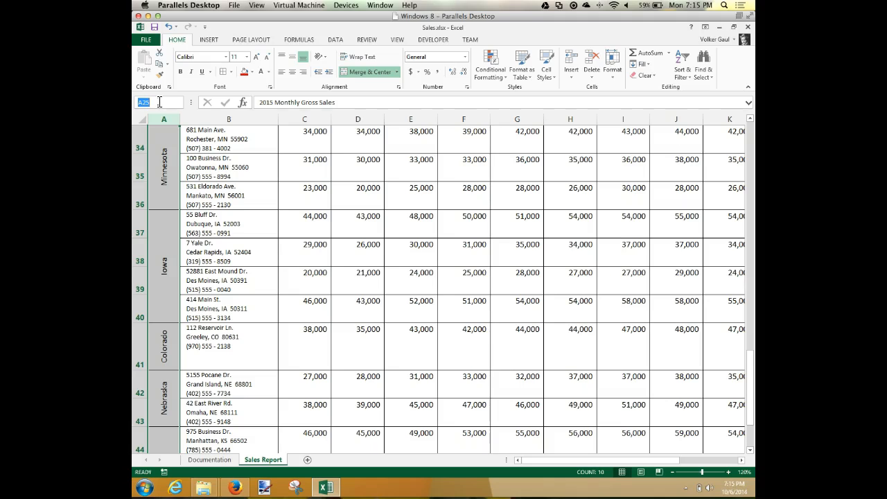
text(a26:o25)
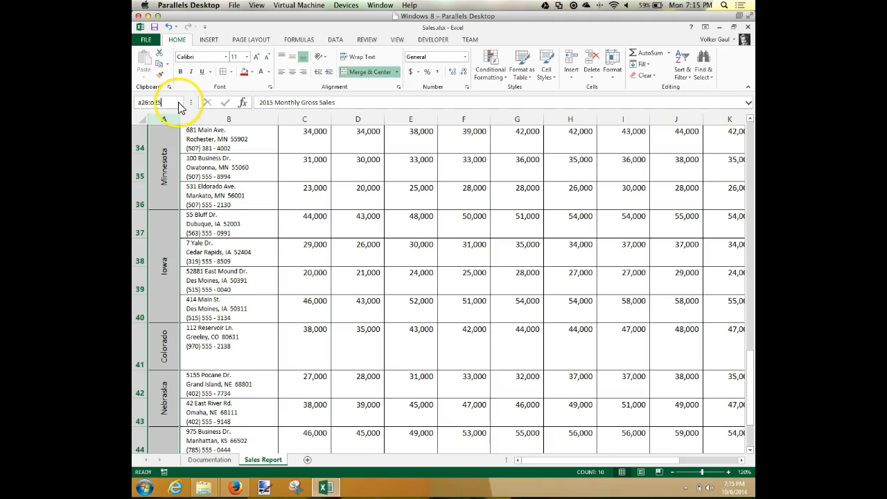
key(BackSpace)
text(6)
key(Return)
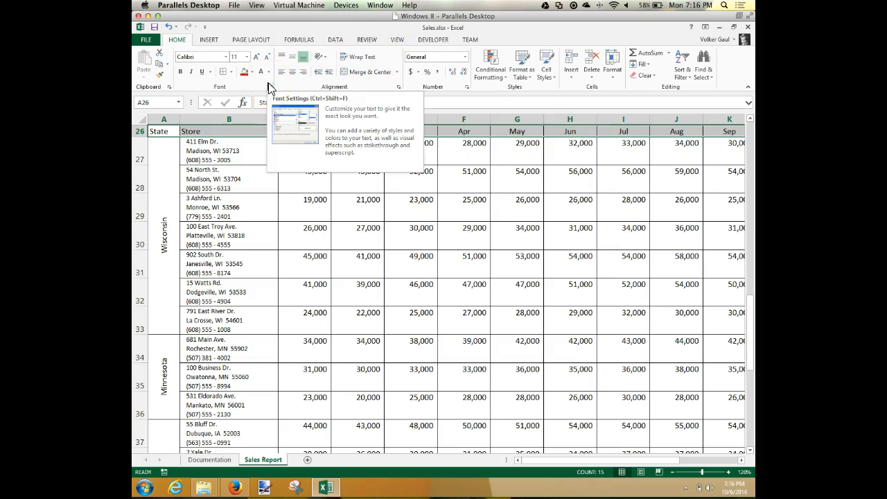
Step: Examine the Number, Alignment, Font, Border and Fill settings available for formatting the selected header cells
click(468, 88)
click(467, 86)
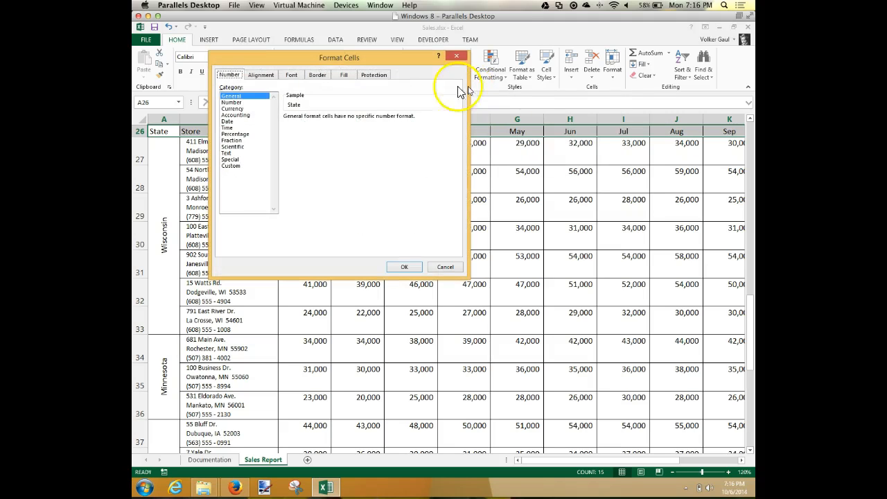
drag(337, 63, 588, 47)
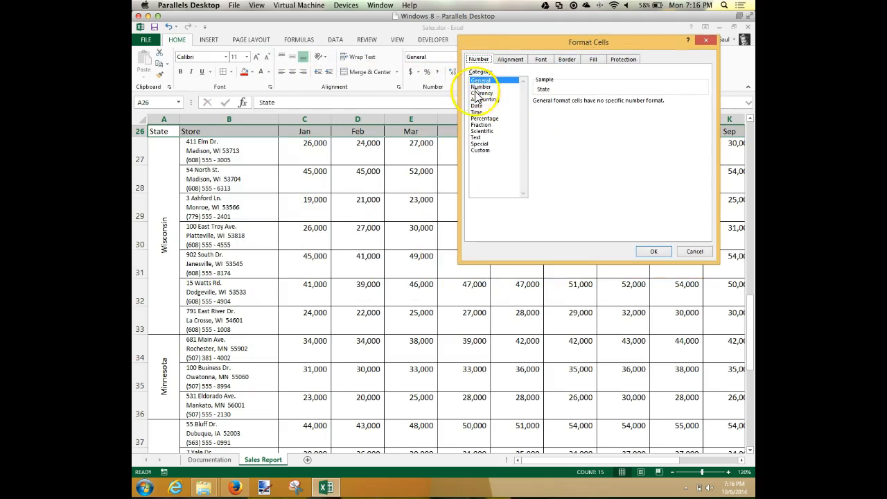
click(510, 61)
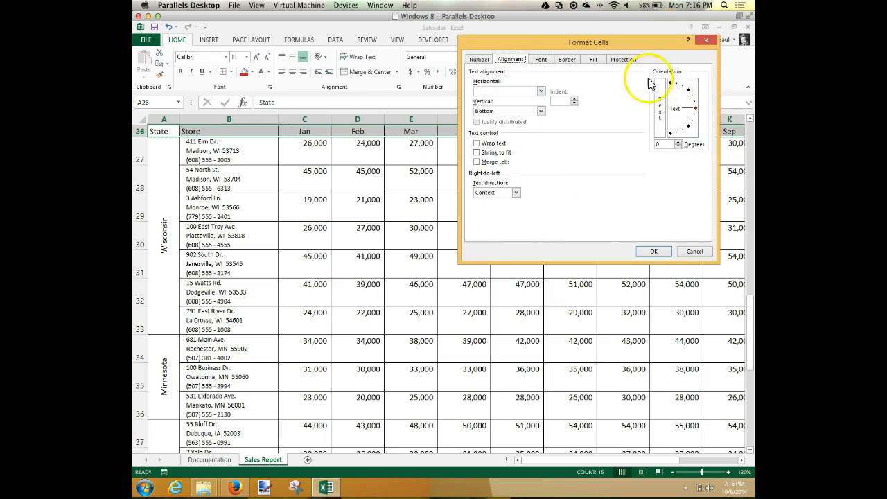
click(542, 61)
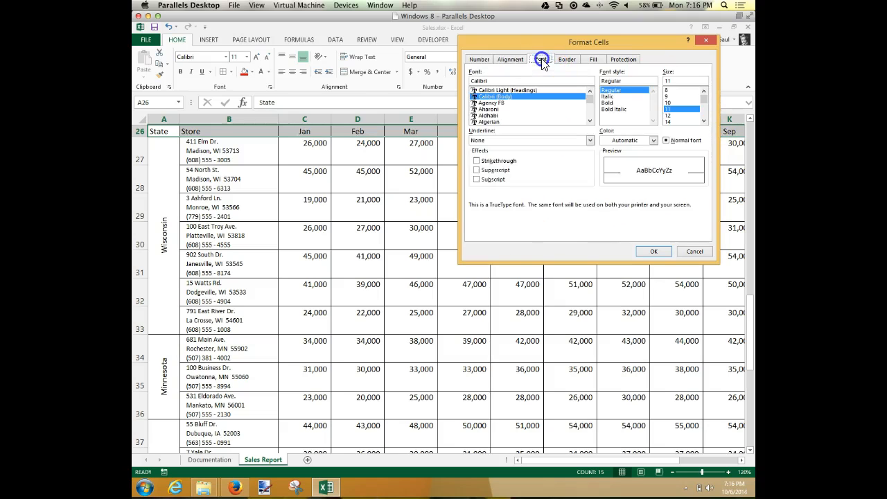
click(566, 60)
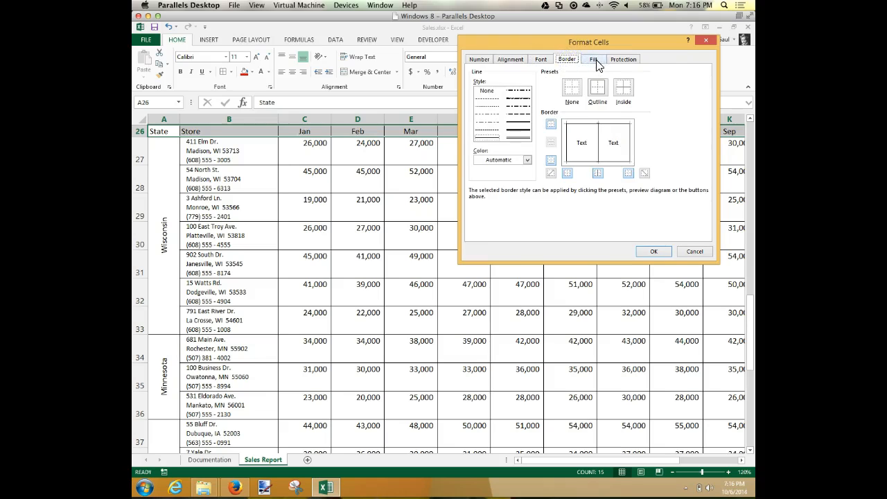
click(595, 61)
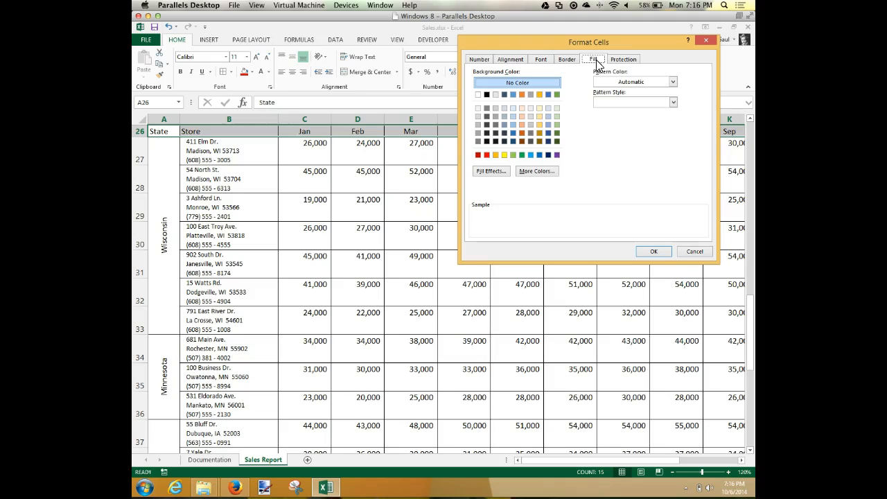
click(480, 61)
Step: Set the font color of the header cells A26:O26 to White, Background 1
click(542, 61)
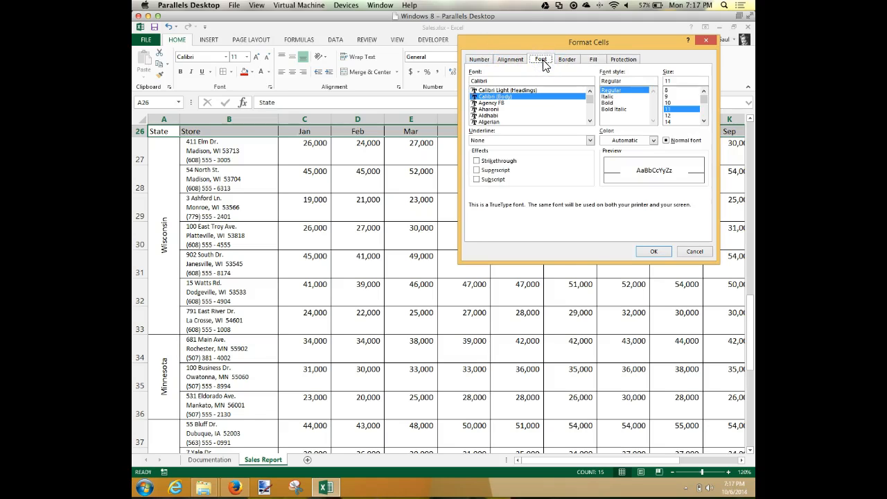
click(547, 112)
click(654, 141)
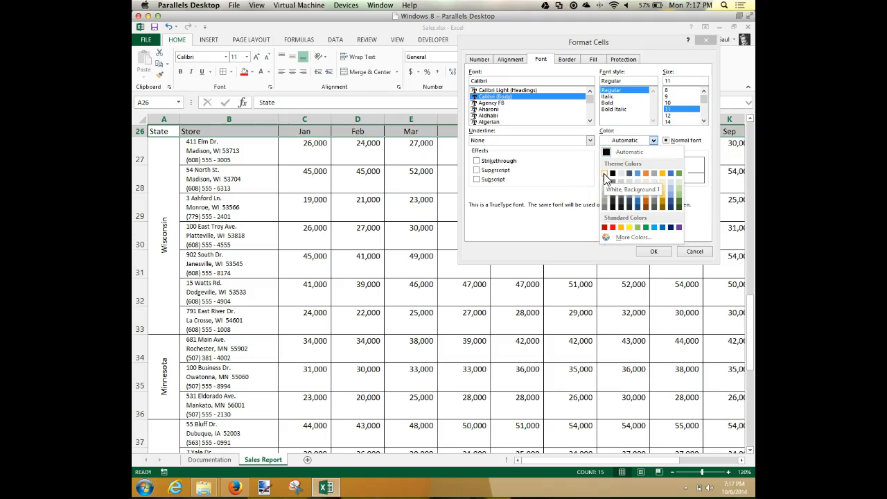
click(604, 174)
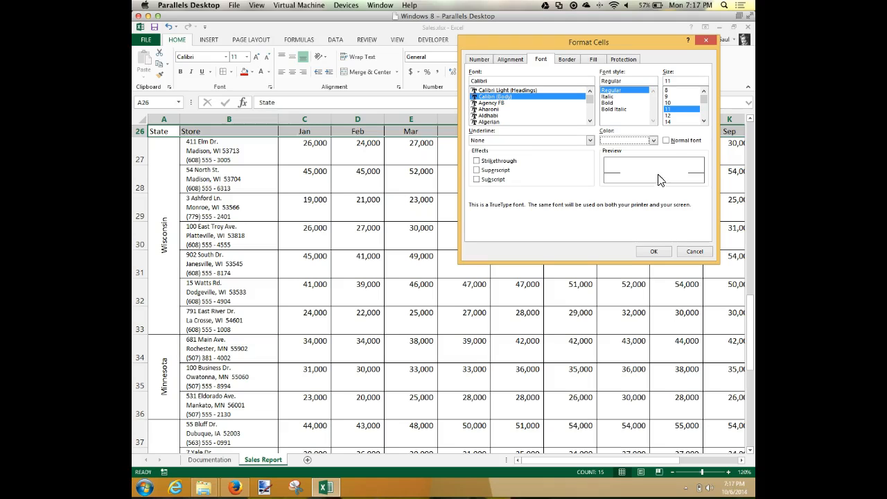
Step: Give the header cells a solid red background fill and apply the formatting
click(590, 61)
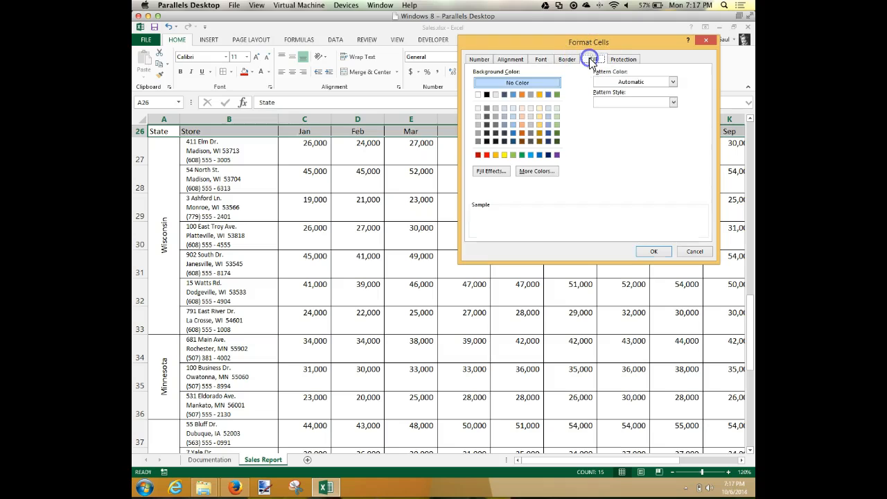
click(487, 155)
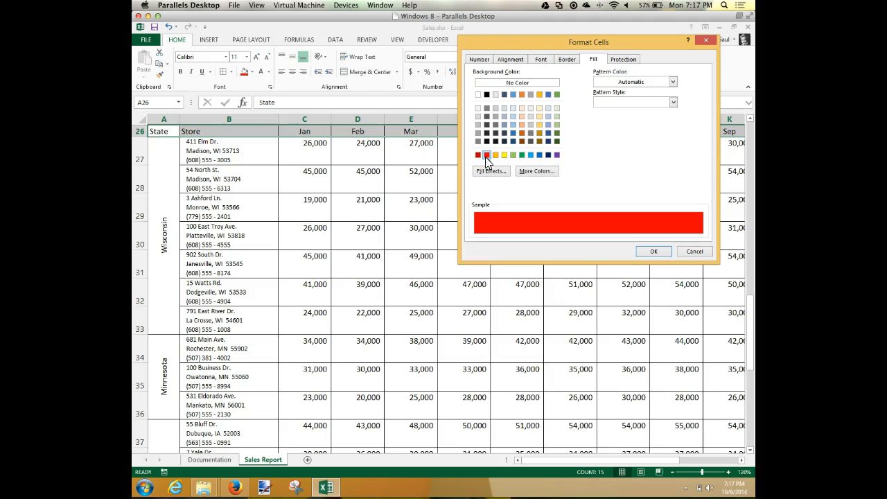
click(654, 251)
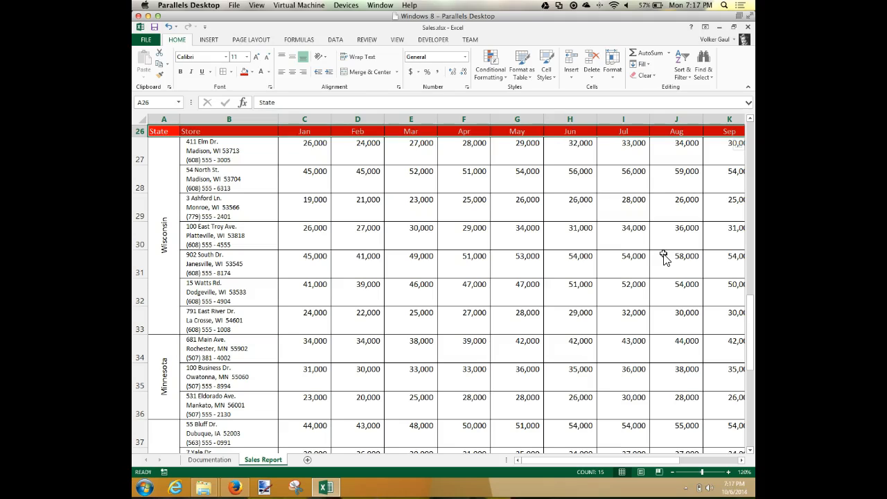
Step: Choose a medium gray theme fill for the merged state-name cells from Wisconsin to Kansas (A27:A46)
click(166, 216)
drag(166, 218, 158, 412)
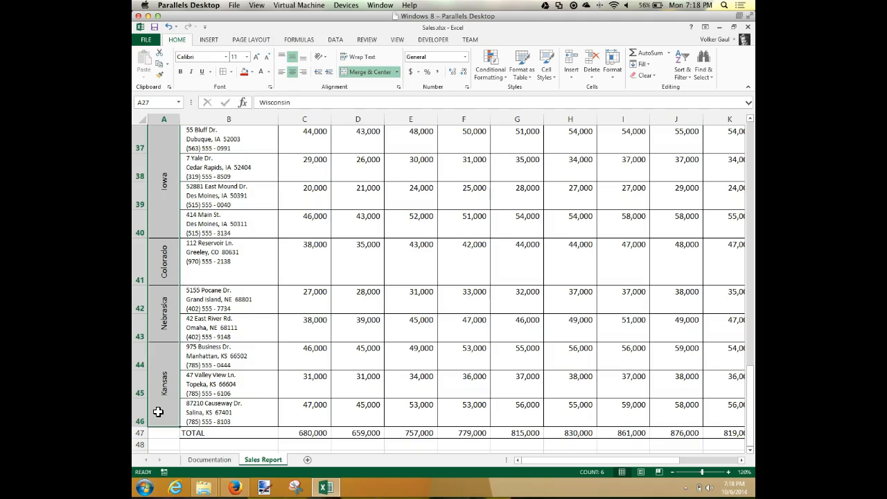
right_click(170, 389)
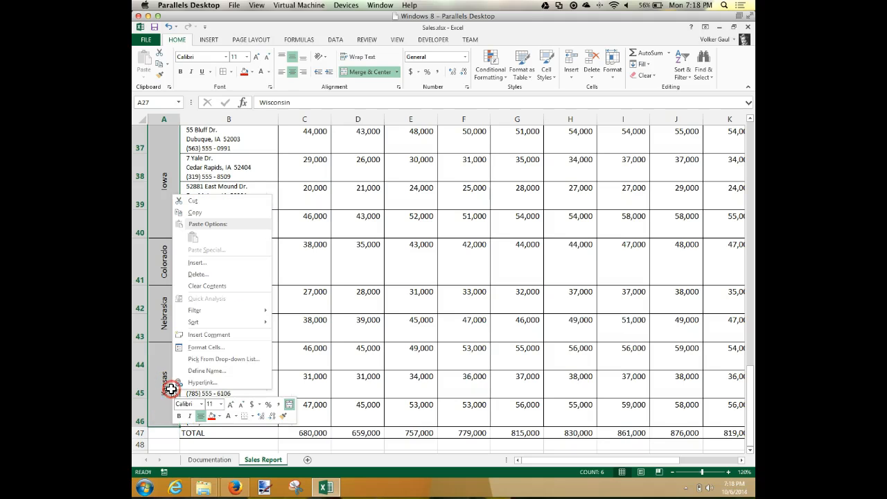
click(208, 347)
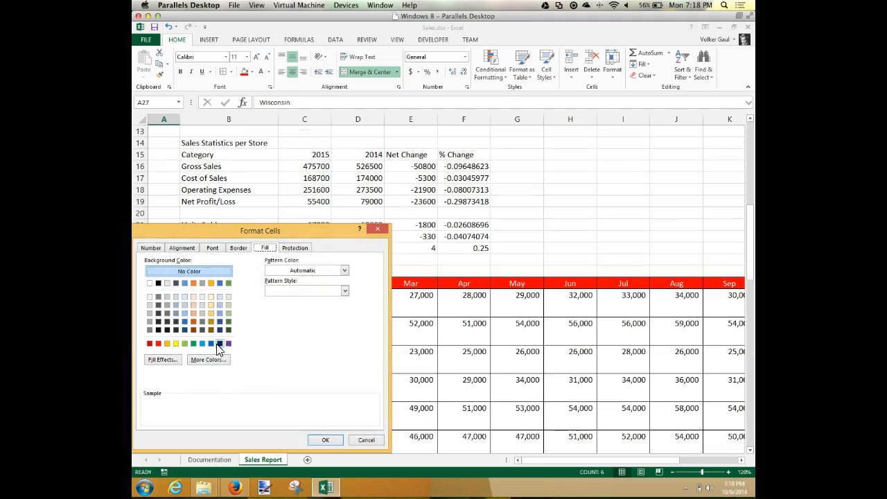
drag(254, 231, 523, 122)
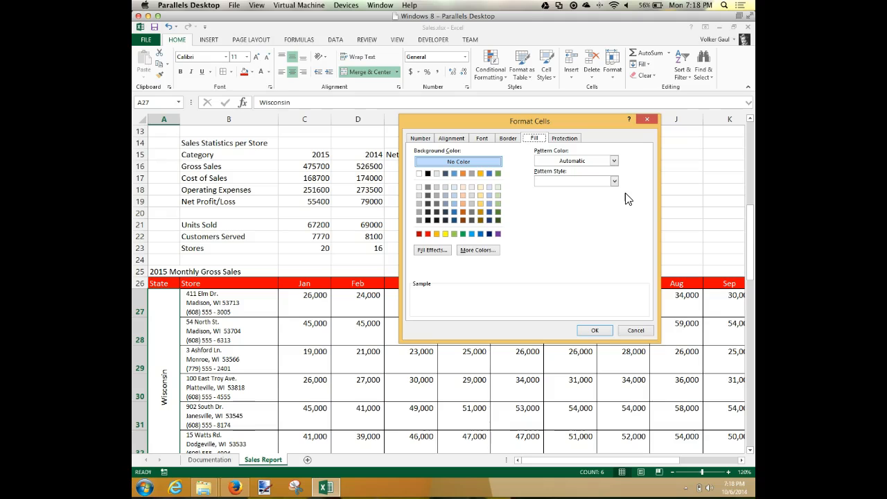
click(471, 174)
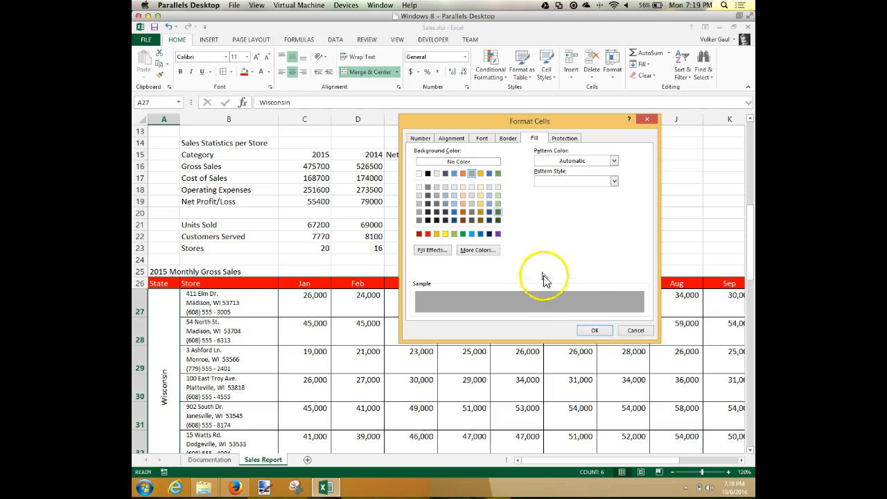
Step: Set the state names' font to white at size 16 and apply the cell formatting
click(483, 139)
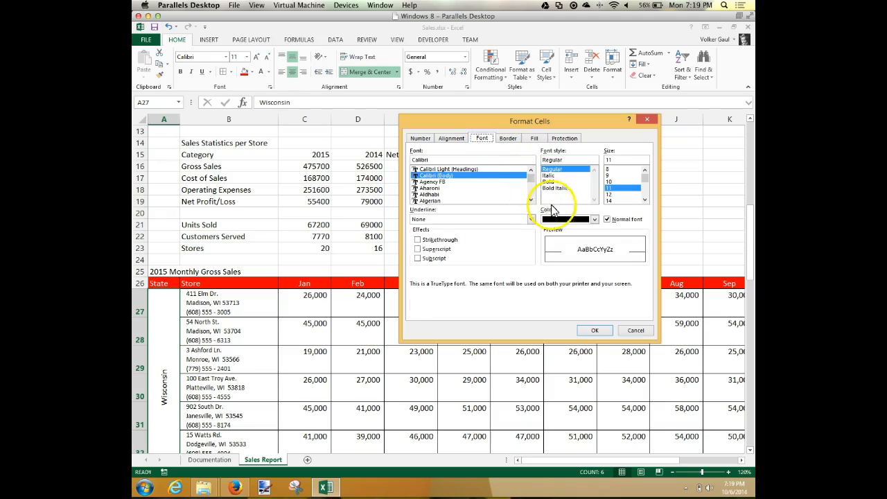
click(594, 219)
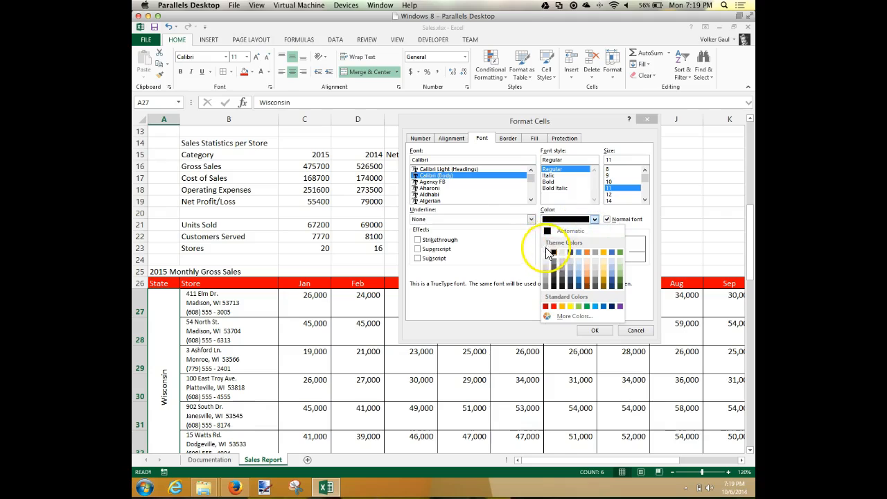
click(546, 251)
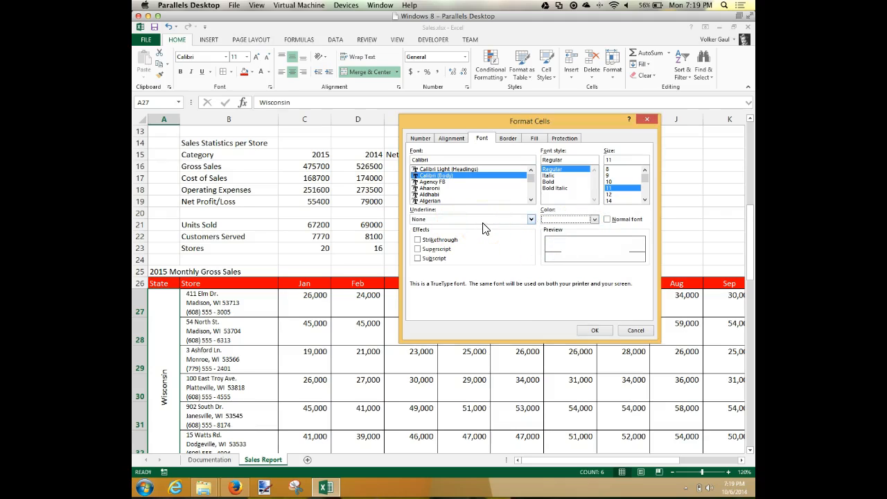
click(645, 200)
click(612, 195)
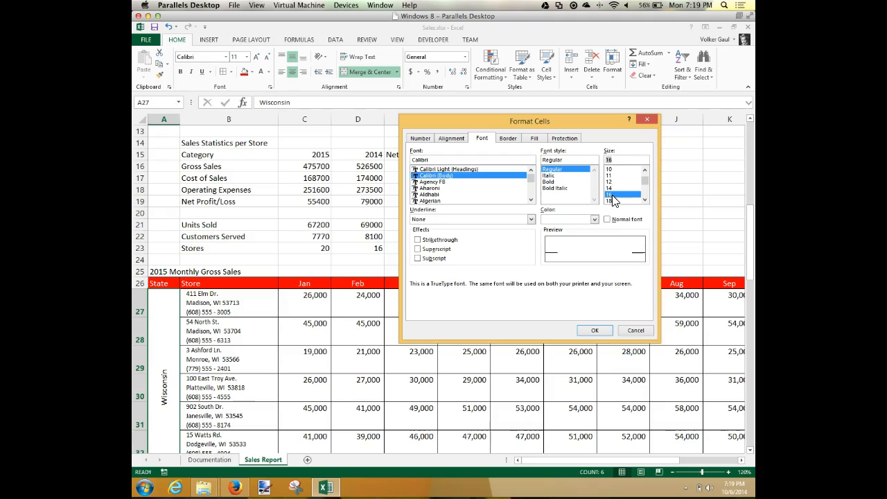
click(600, 330)
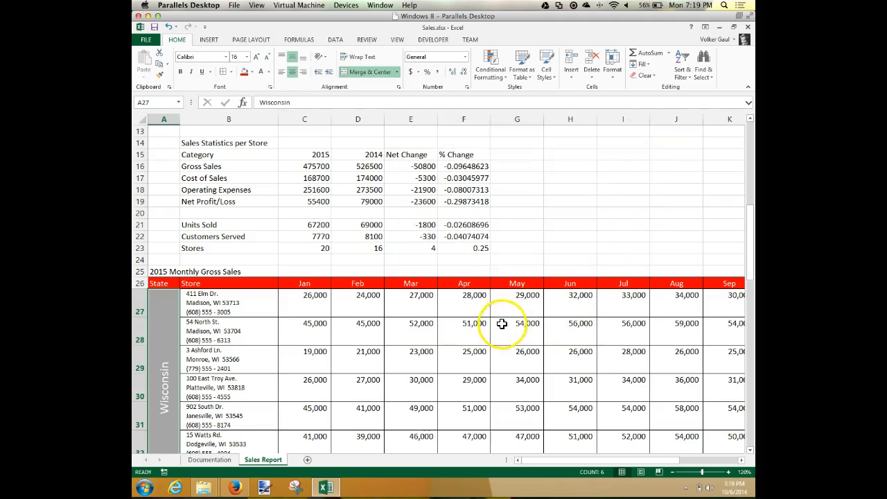
click(501, 323)
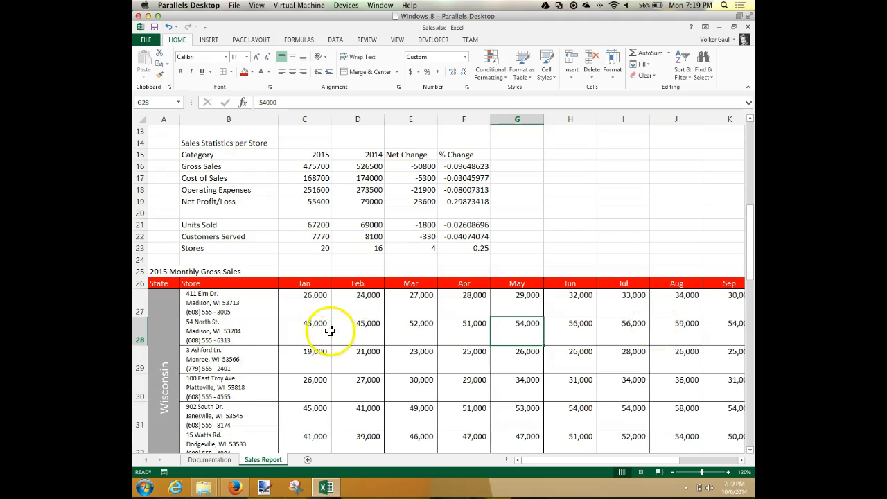
Step: Clear the top, bottom and inner vertical borders in the border settings for the Wisconsin range A27:O33
click(160, 104)
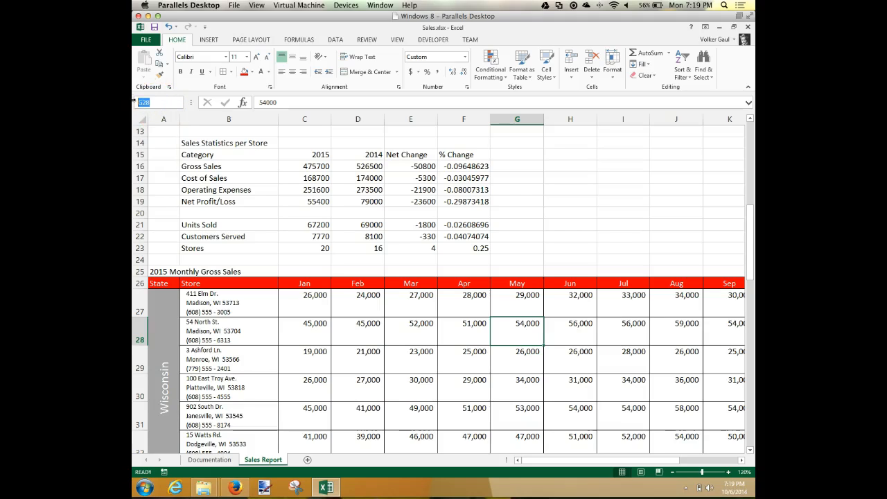
text(a27:o33)
key(Return)
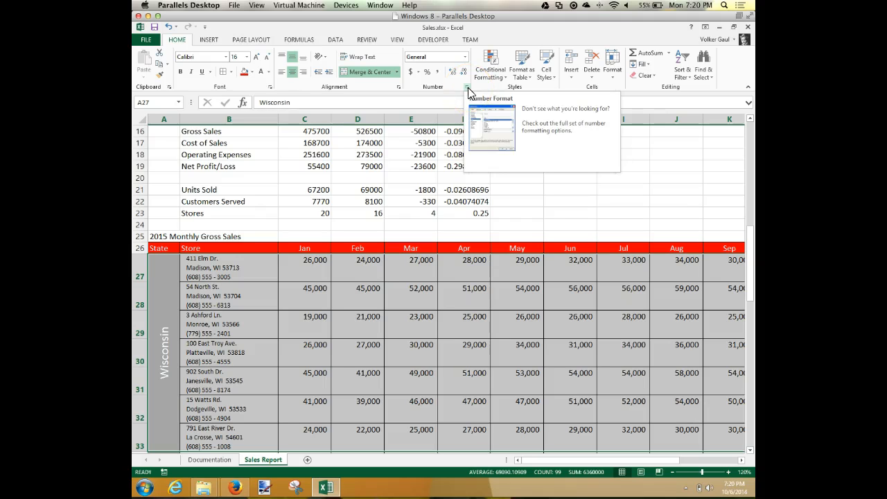
click(468, 88)
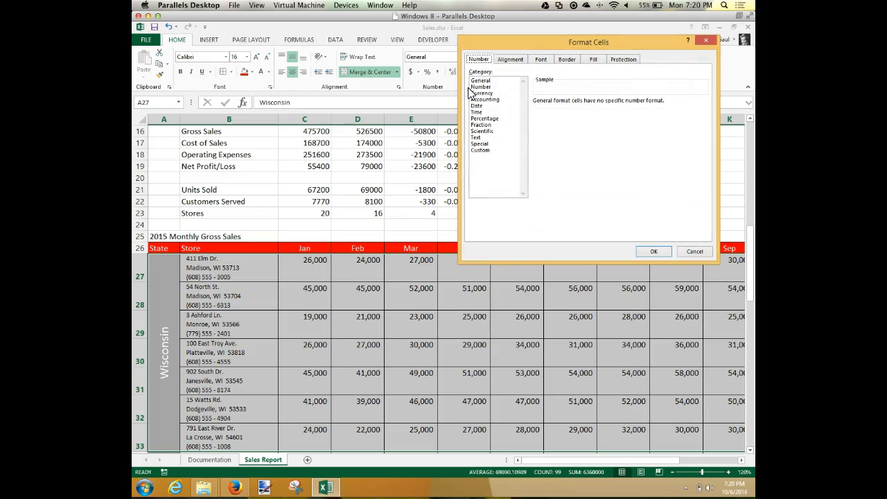
click(567, 60)
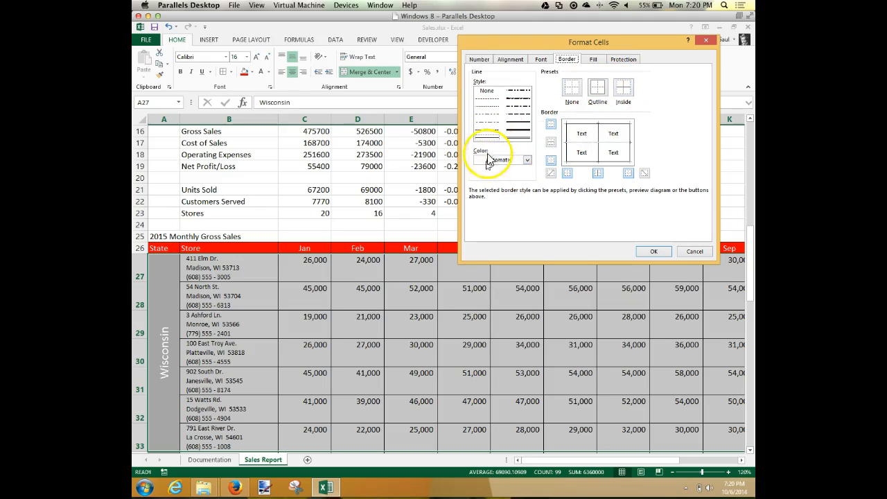
click(551, 123)
click(552, 160)
click(599, 174)
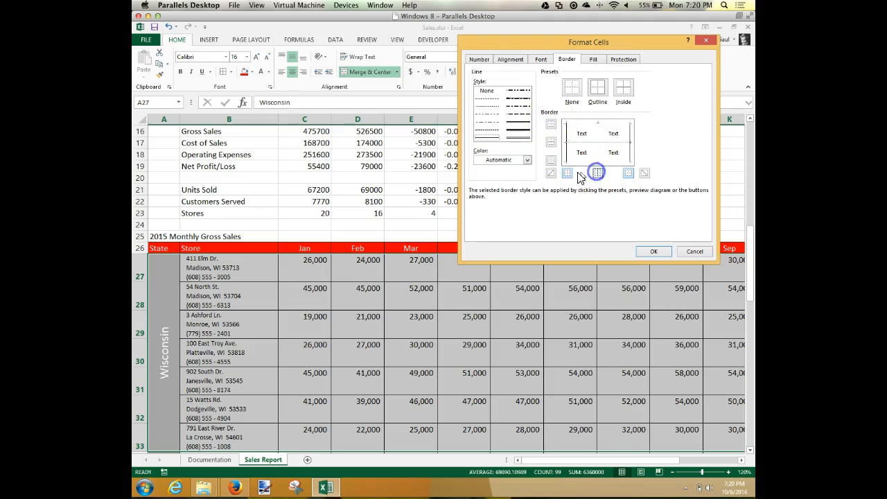
Step: Add thin inner vertical and horizontal borders in the border settings for the Wisconsin range A27:O33
click(550, 176)
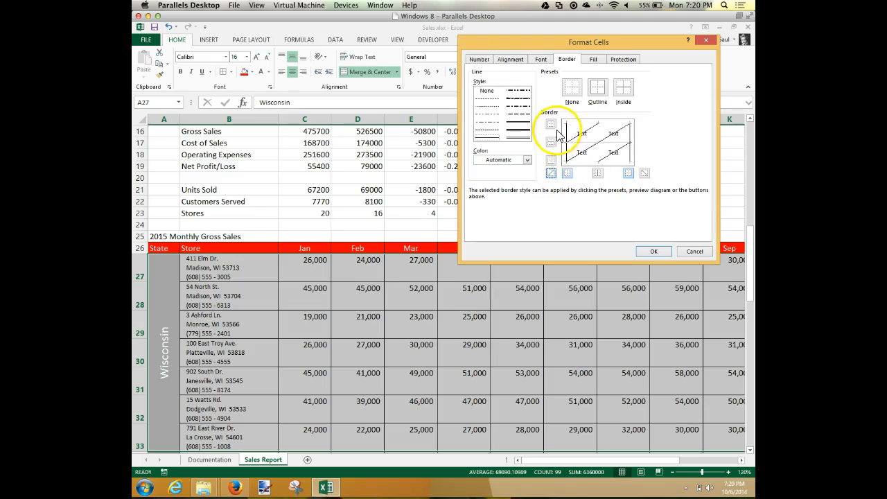
click(550, 174)
click(600, 174)
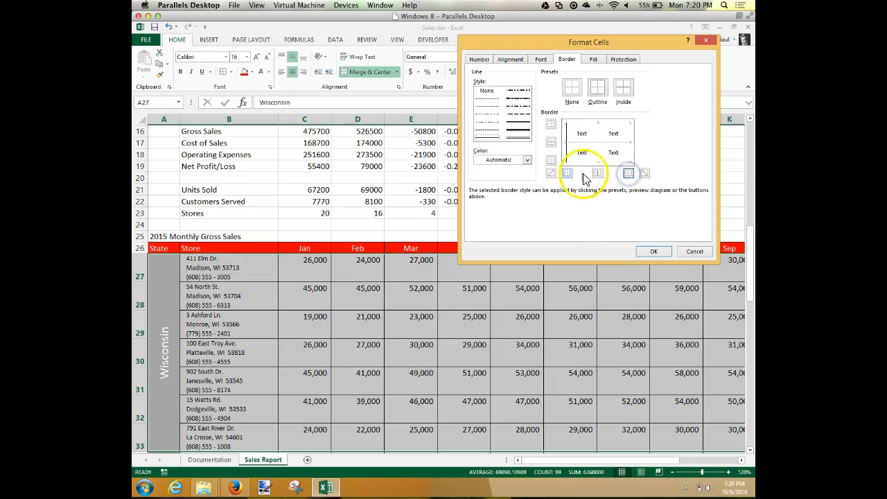
click(628, 174)
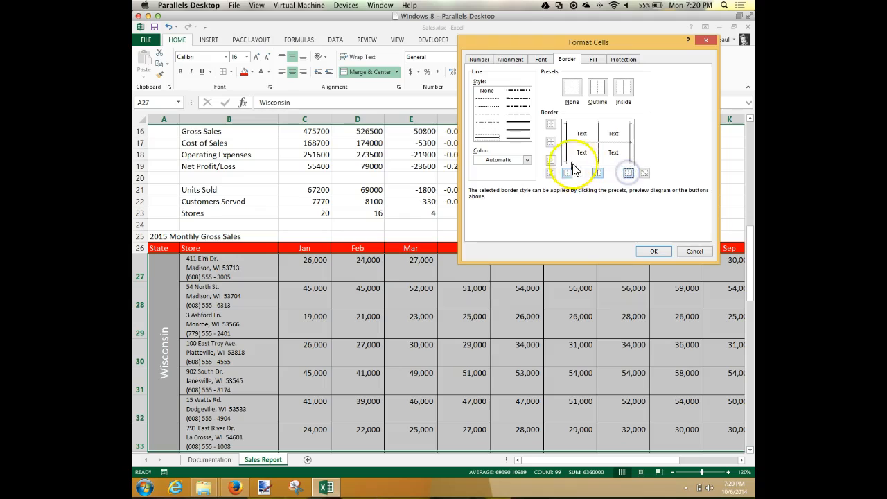
click(552, 142)
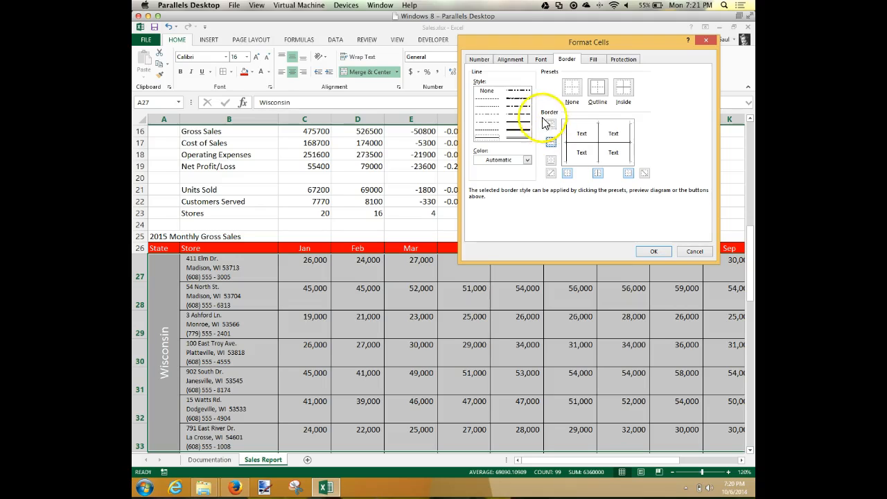
Step: Give the Wisconsin range a double-line outline border and apply the formatting
click(523, 138)
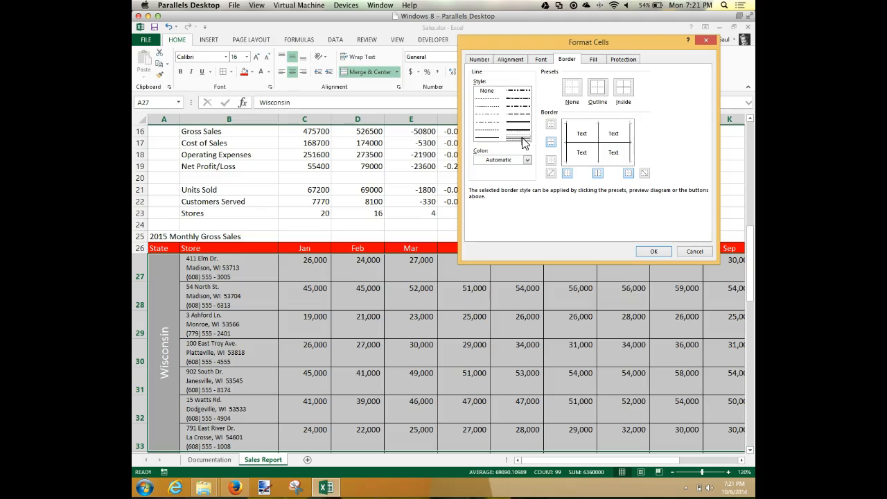
click(596, 89)
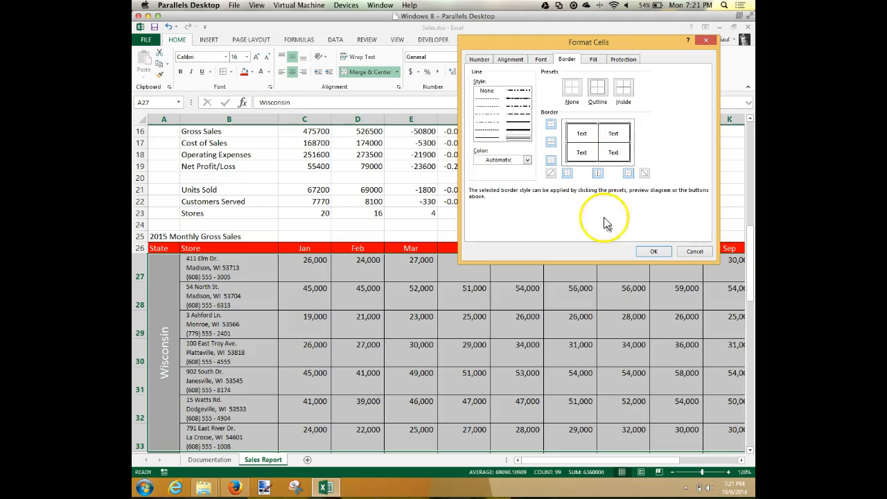
click(655, 251)
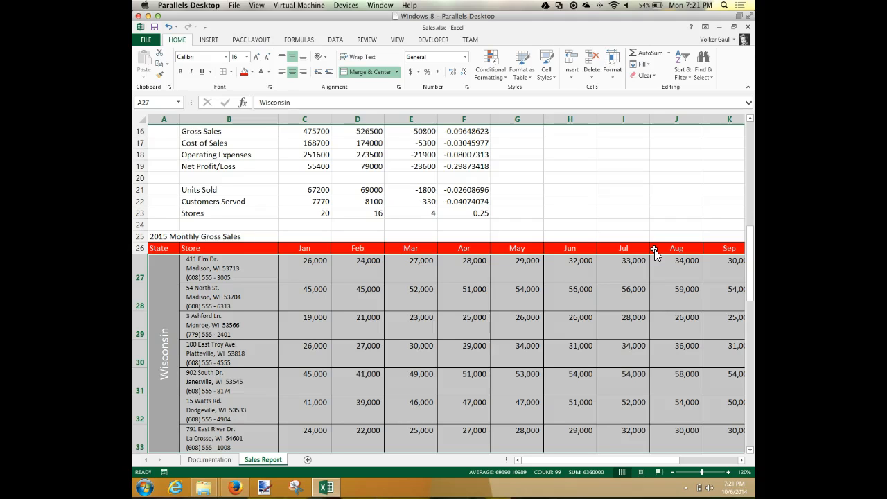
Step: Examine the borders around the Wisconsin rows, including the boundary with Minnesota and the Total column's outer edge
scroll(654, 252, up, 1)
scroll(654, 251, down, 2)
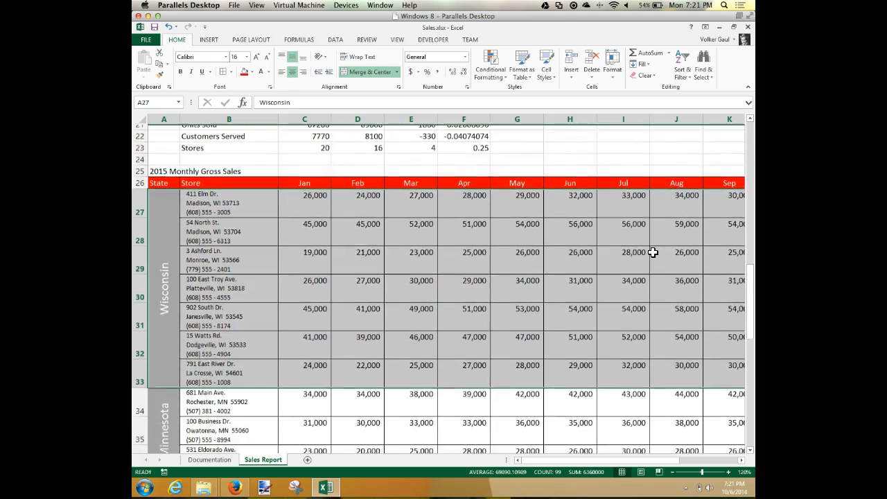
scroll(653, 252, down, 3)
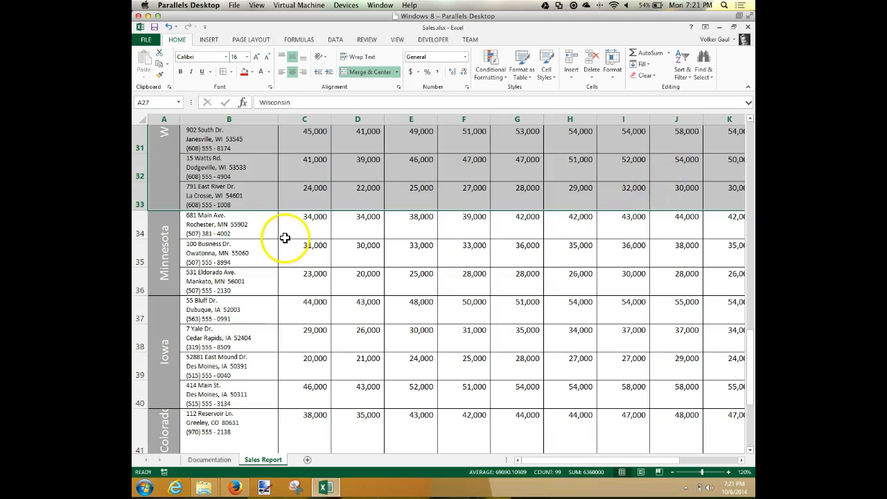
click(352, 224)
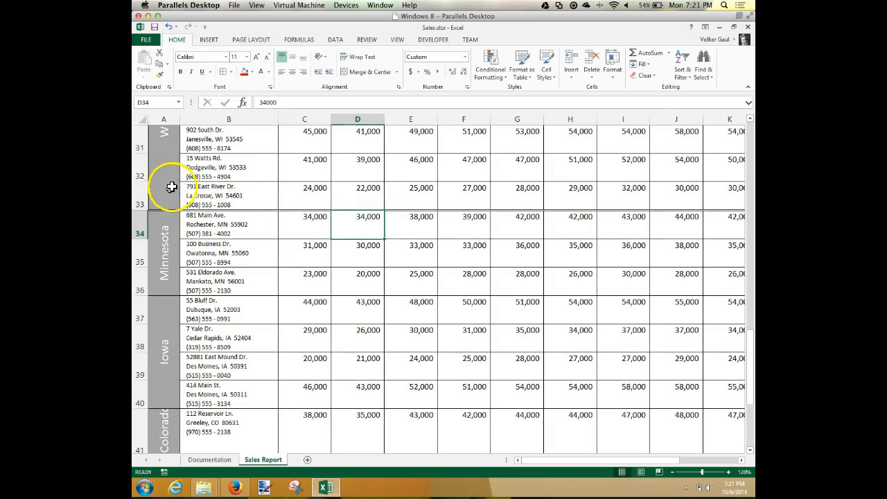
scroll(379, 263, down, 1)
scroll(377, 277, up, 4)
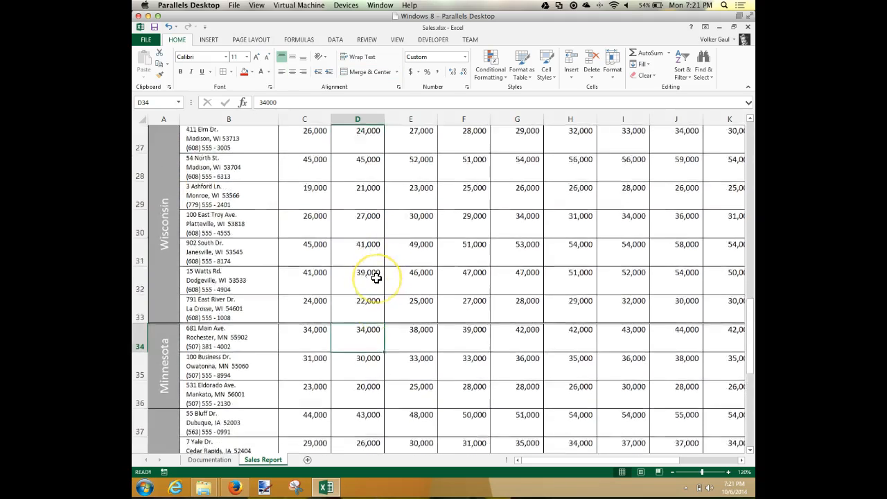
scroll(376, 277, down, 5)
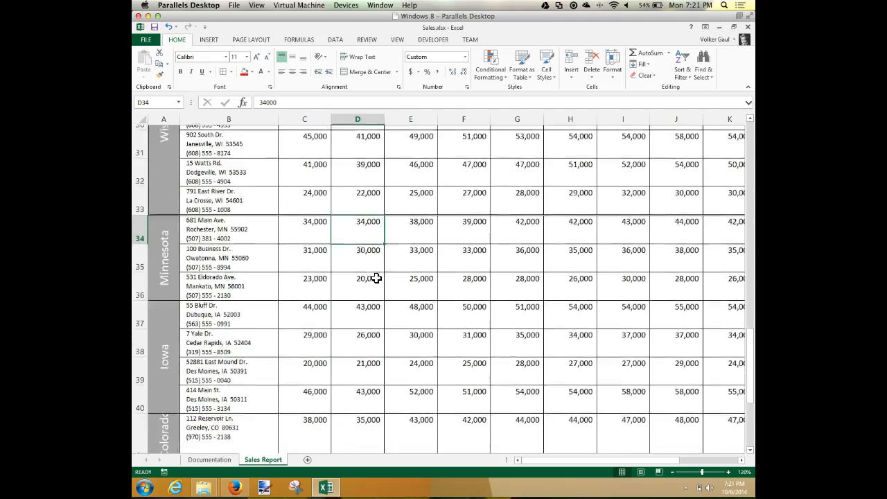
scroll(376, 277, right, 2)
scroll(377, 278, up, 2)
scroll(381, 279, right, 5)
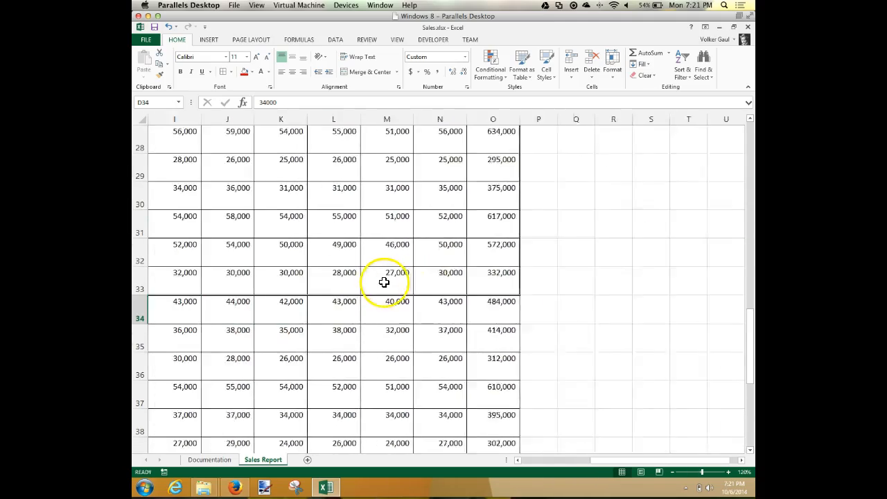
scroll(385, 281, left, 5)
scroll(387, 283, left, 1)
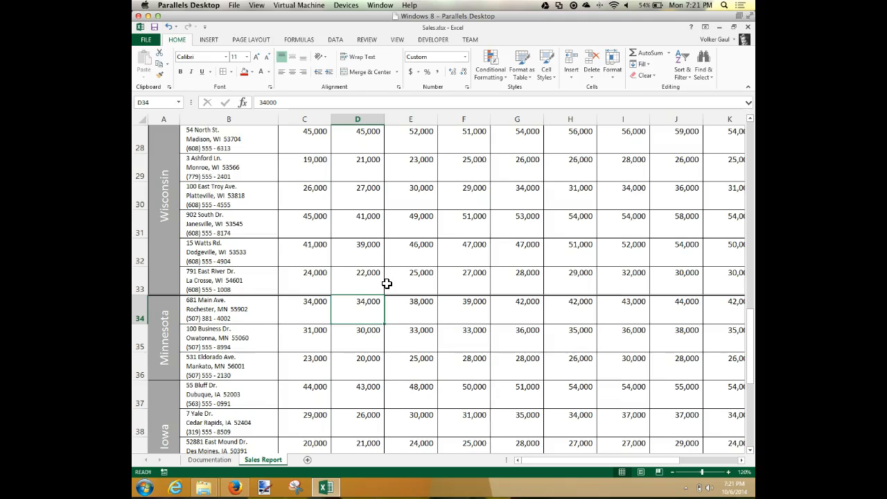
Step: Repeat the same border formatting on the Minnesota range A34:O36
drag(156, 329, 590, 333)
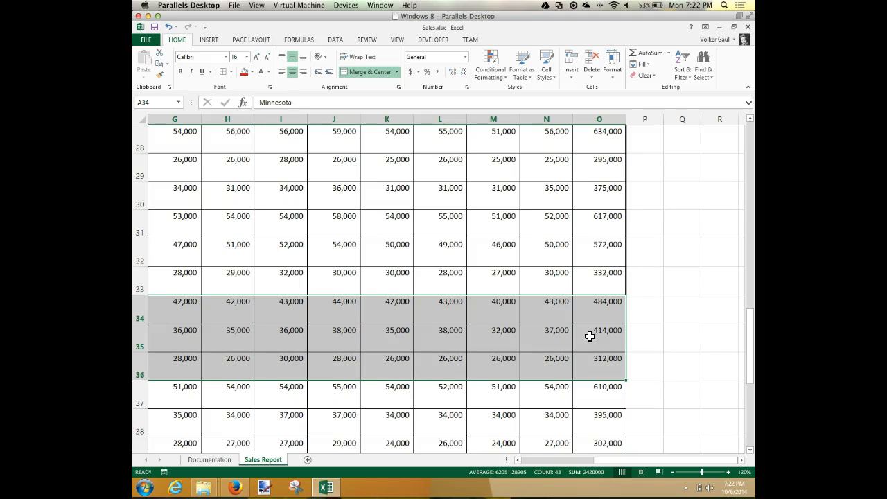
scroll(589, 336, left, 6)
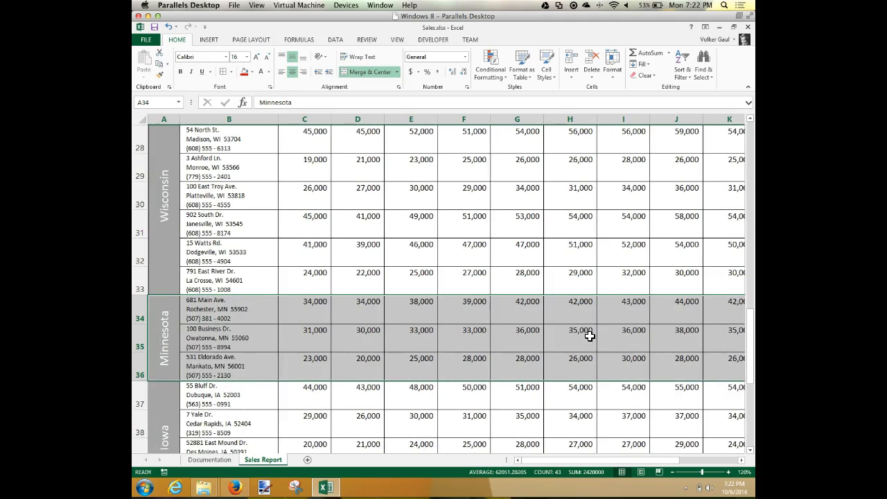
click(582, 336)
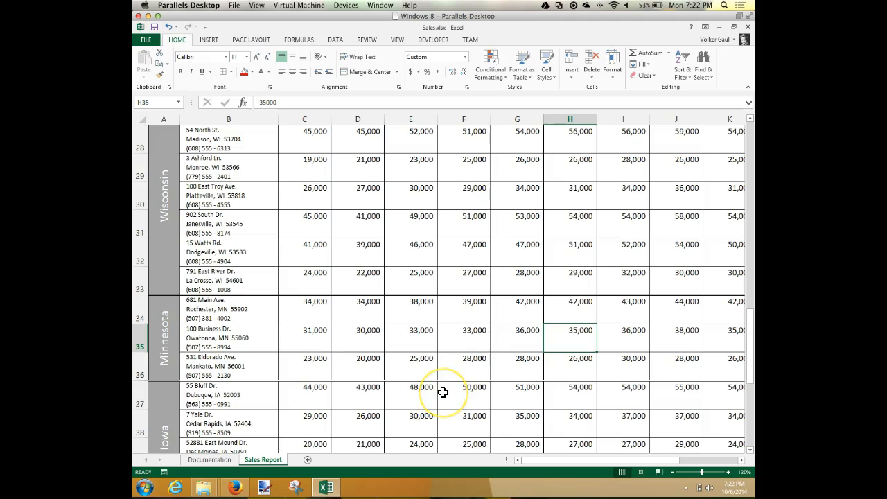
Step: Repeat the same border formatting on the Iowa range A37:O40
mouse_move(175, 418)
mouse_down()
mouse_move(753, 416)
mouse_move(597, 415)
mouse_up()
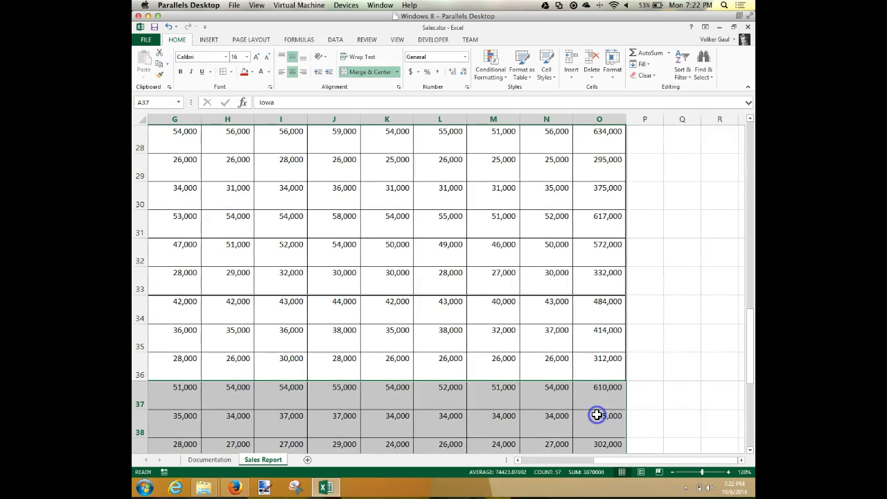
scroll(597, 415, left, 6)
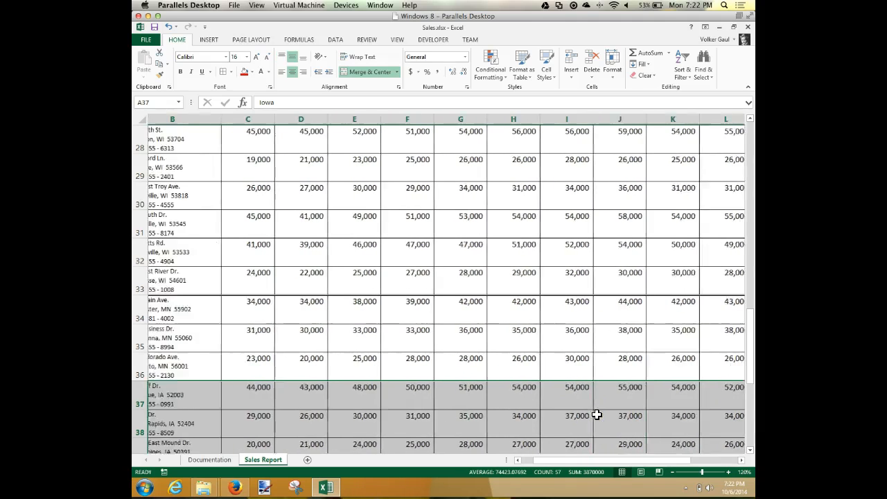
scroll(589, 414, down, 2)
scroll(578, 408, down, 3)
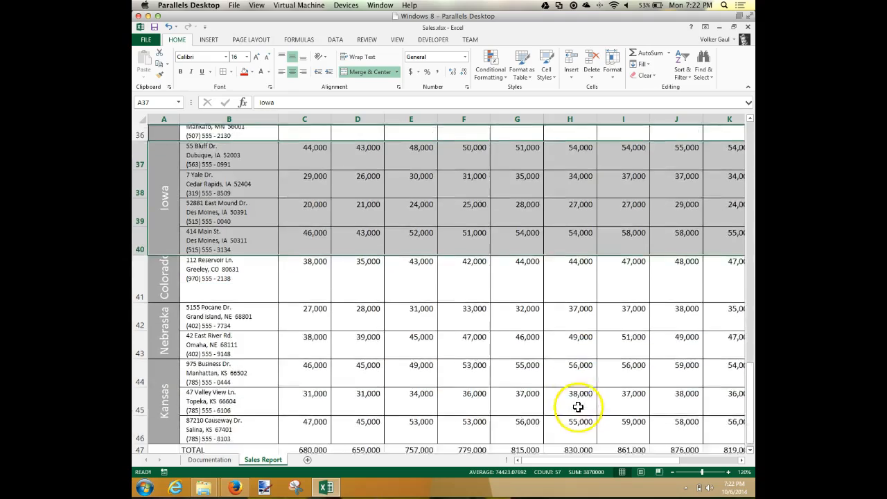
Step: Repeat the same border formatting on the Colorado row A41:O41 and the Nebraska range A42:O43
drag(162, 262, 666, 271)
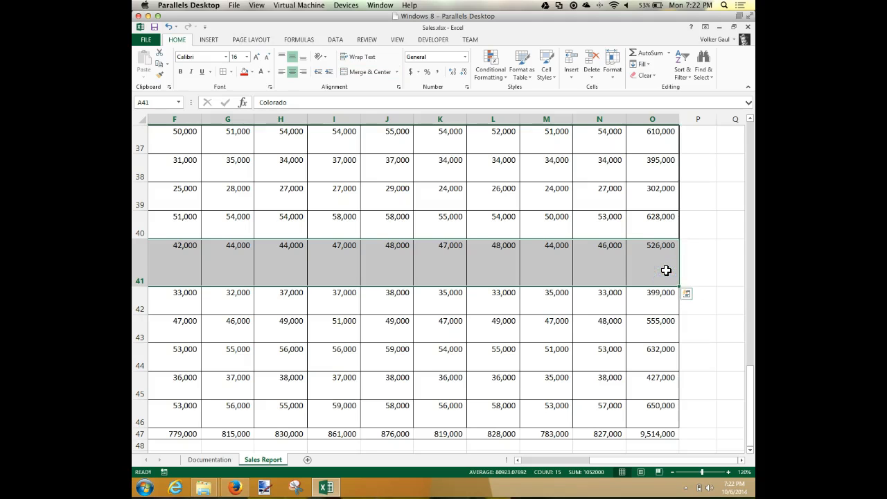
scroll(666, 270, left, 5)
drag(173, 308, 663, 303)
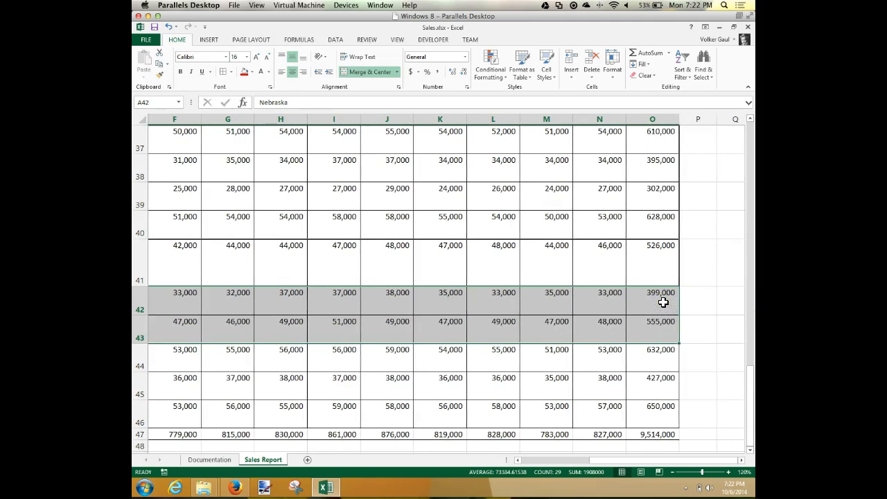
scroll(663, 303, left, 5)
Step: Repeat the same border formatting on the Kansas range A44:O46
drag(159, 357, 671, 365)
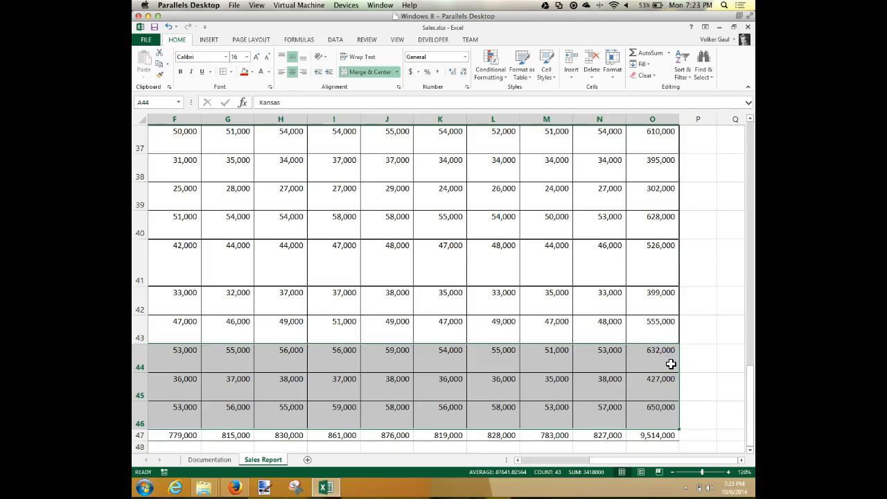
scroll(671, 365, left, 5)
click(532, 321)
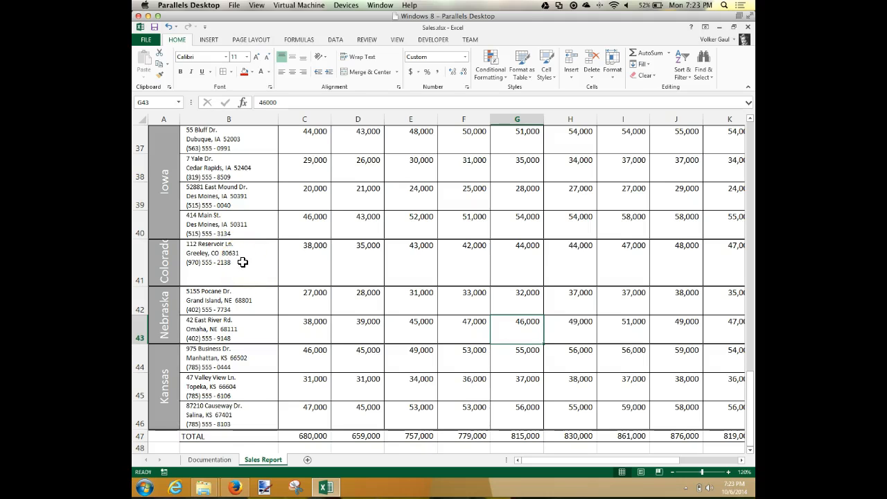
Step: Increase the height of row 41 so the whole Colorado label fits, and save the workbook
drag(139, 287, 137, 303)
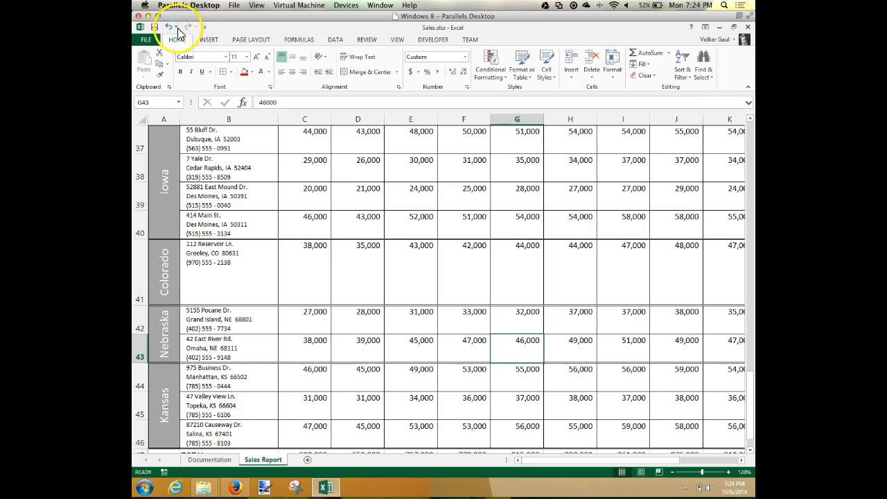
click(155, 28)
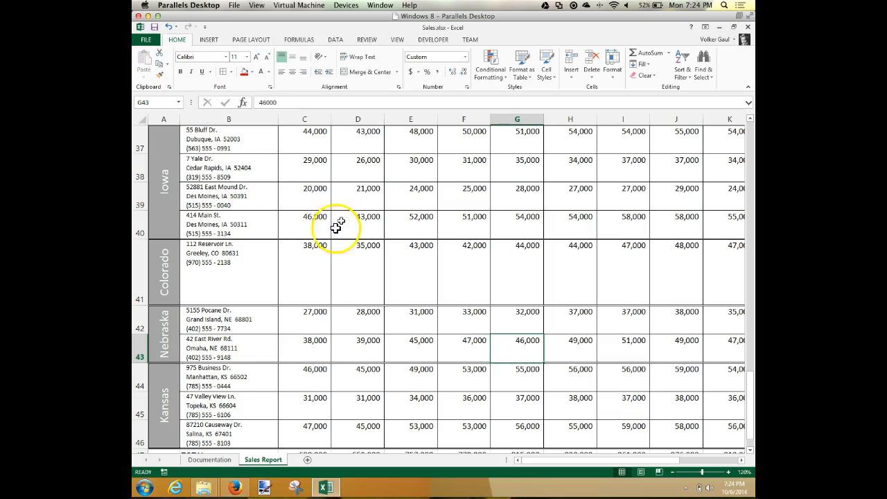
Step: Switch to the CourseSmart textbook in Firefox and go to page ex_98 to read about the AVERAGE function
click(236, 488)
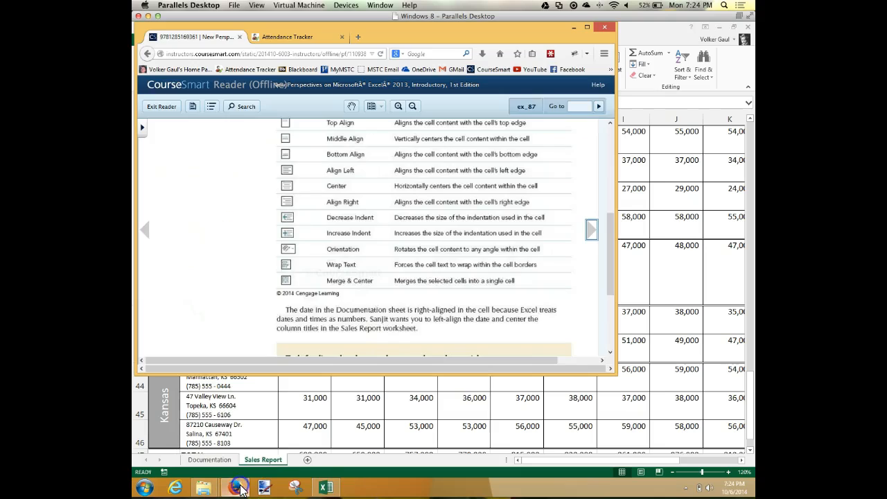
click(581, 106)
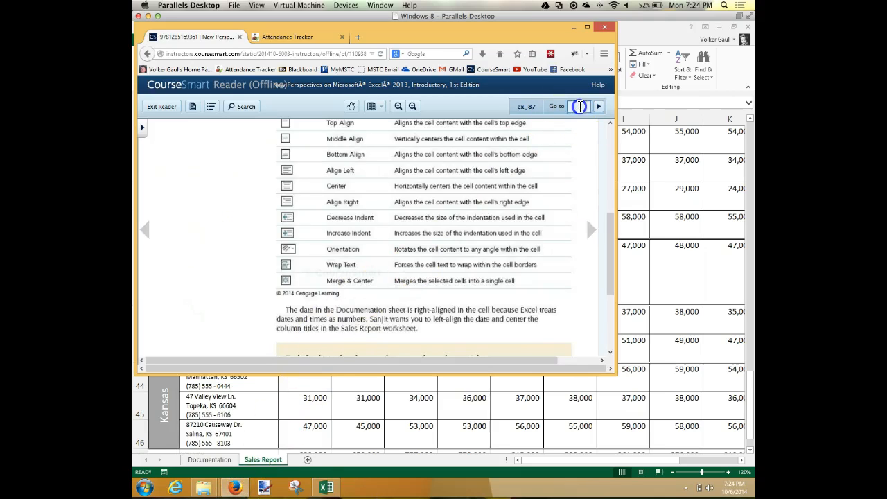
click(581, 106)
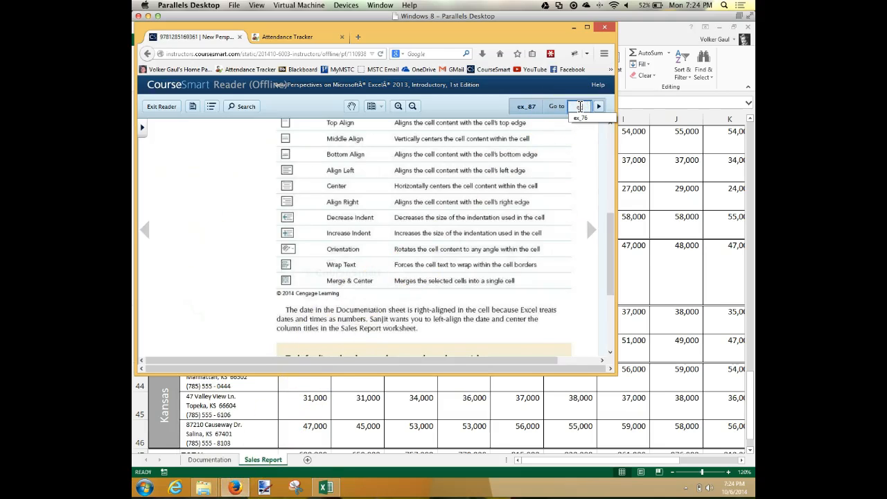
text(ex_88)
key(Return)
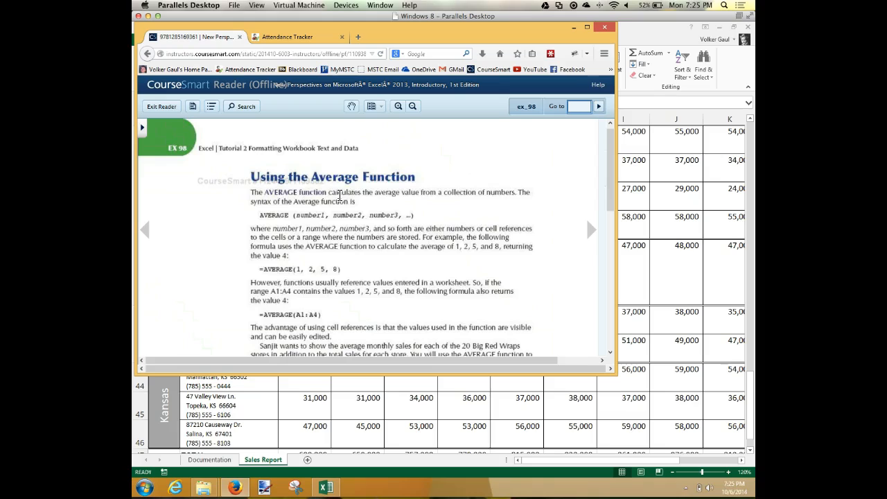
click(265, 201)
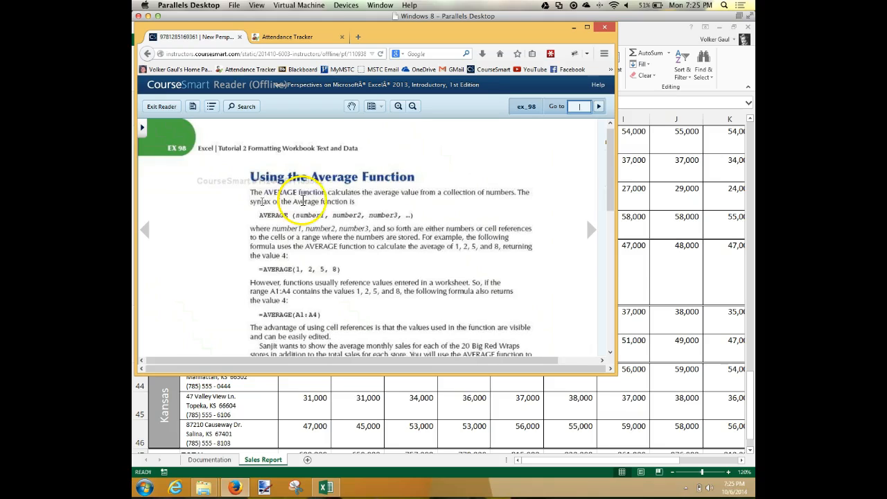
Step: Switch back to the Excel workbook and enter the column heading "Average" in cell P26
click(710, 278)
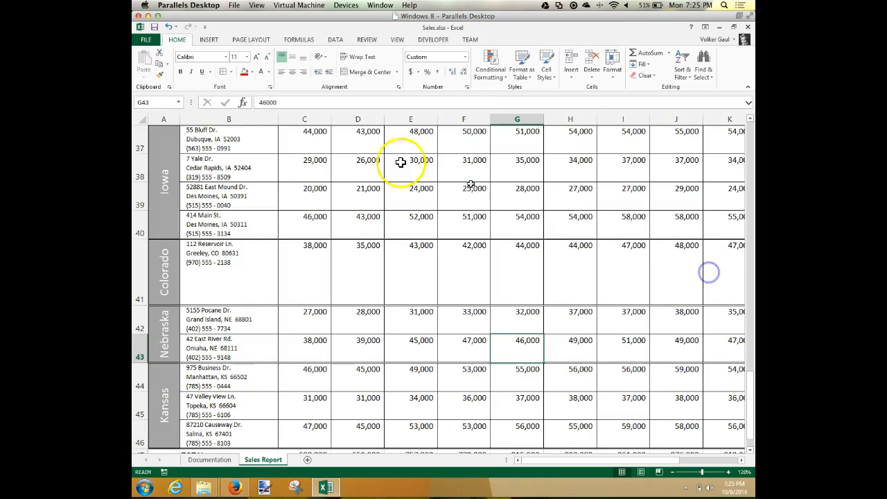
click(157, 102)
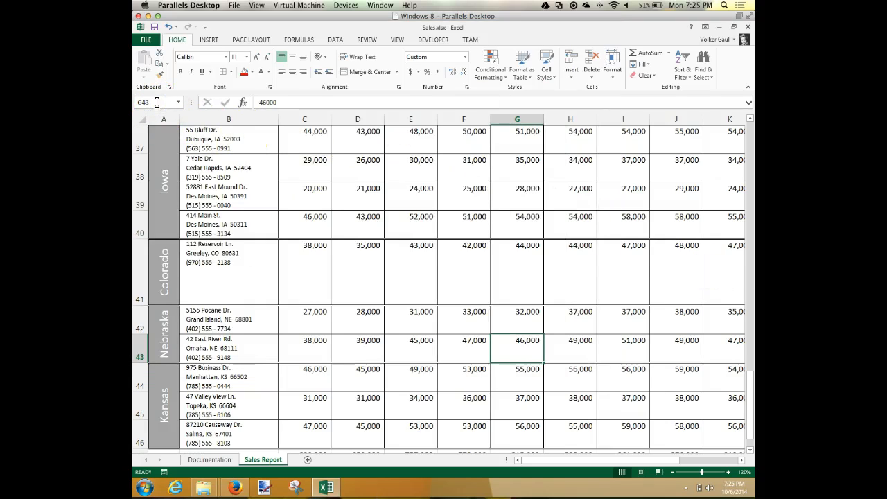
click(155, 102)
text(:p46)
drag(164, 102, 136, 102)
text(p26)
key(Return)
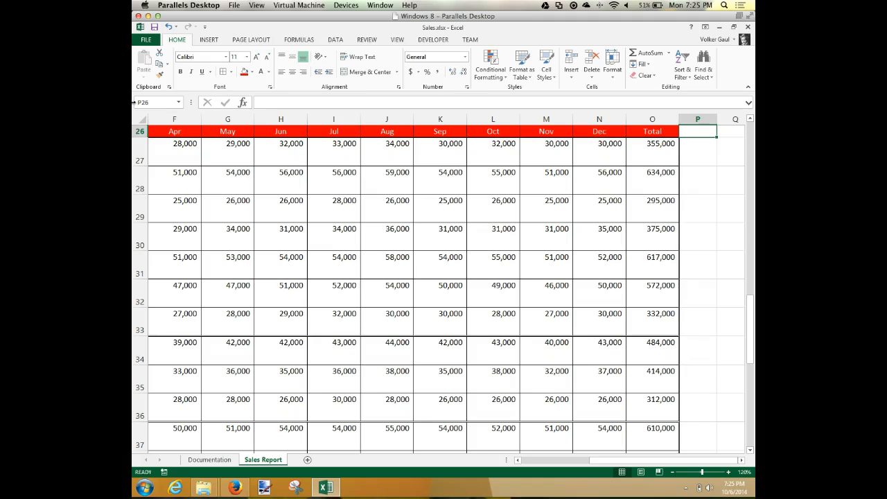
text(Average)
key(Return)
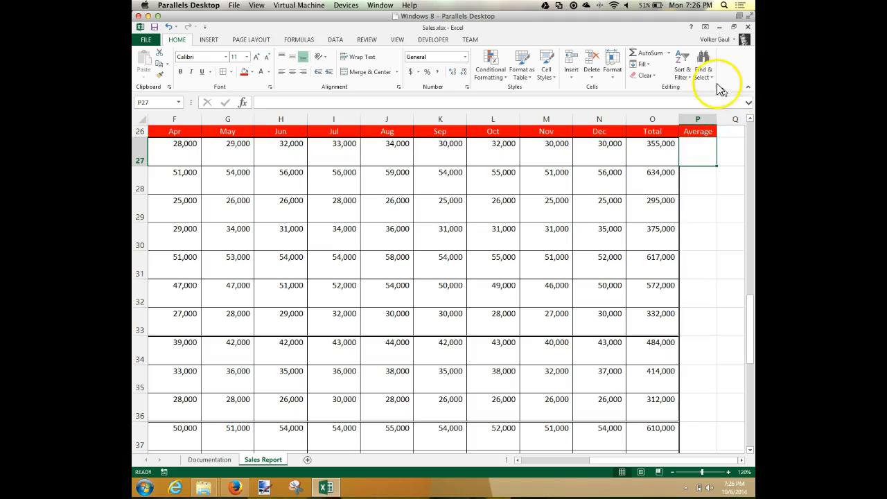
click(670, 53)
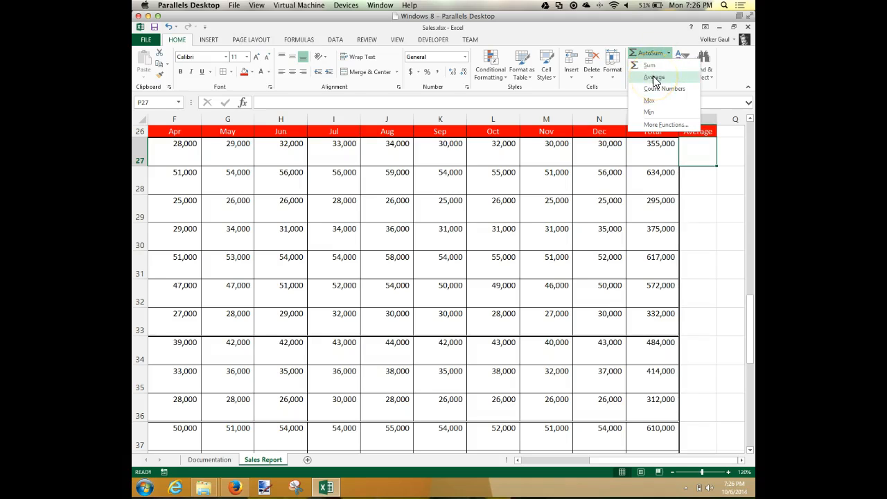
click(654, 78)
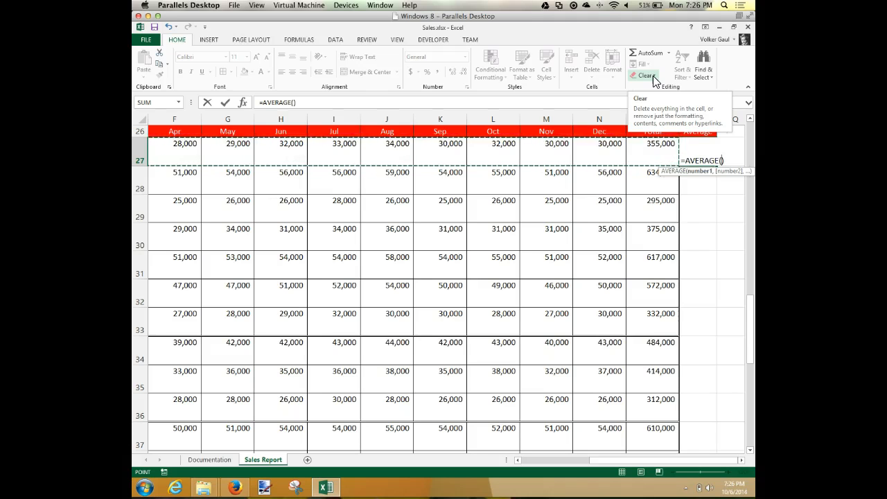
key(Return)
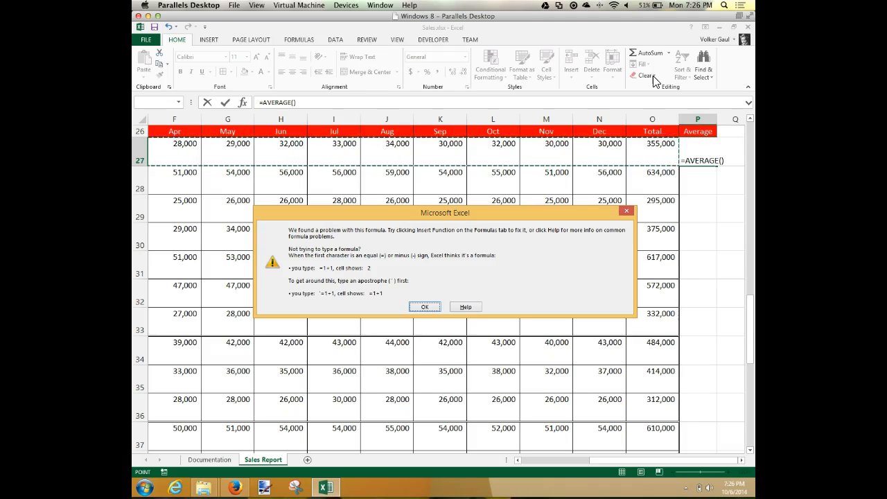
click(424, 307)
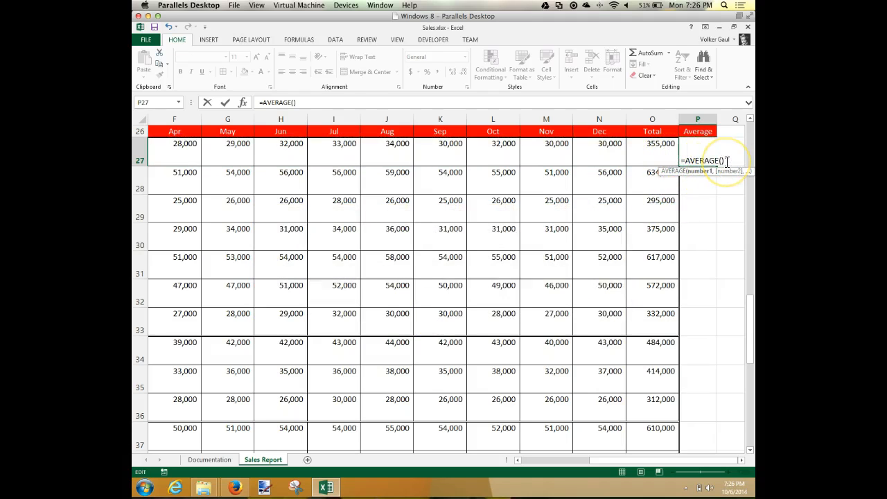
key(Escape)
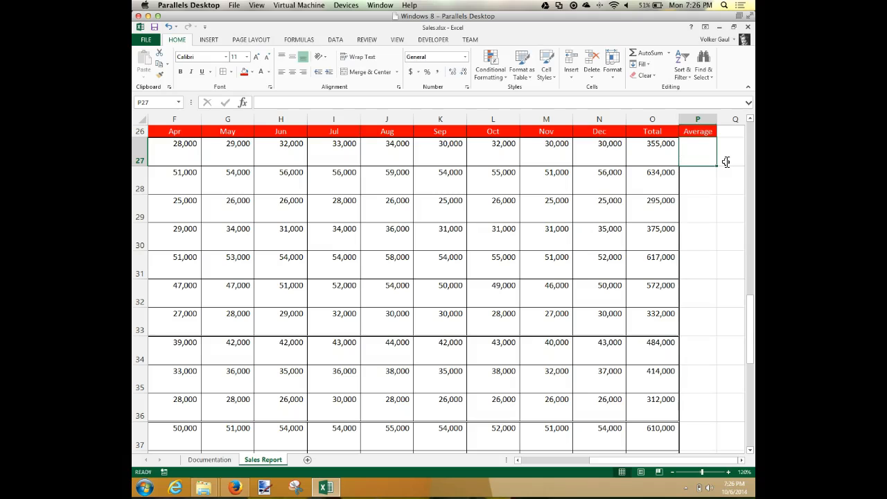
click(664, 55)
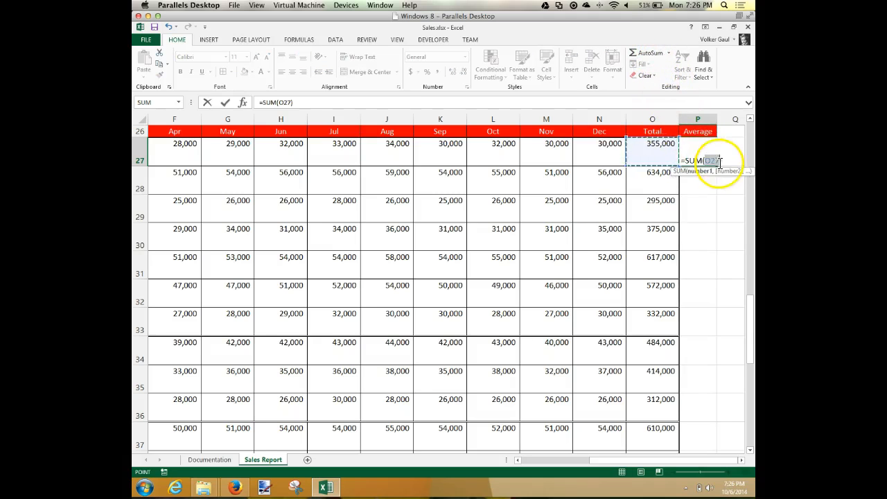
key(Escape)
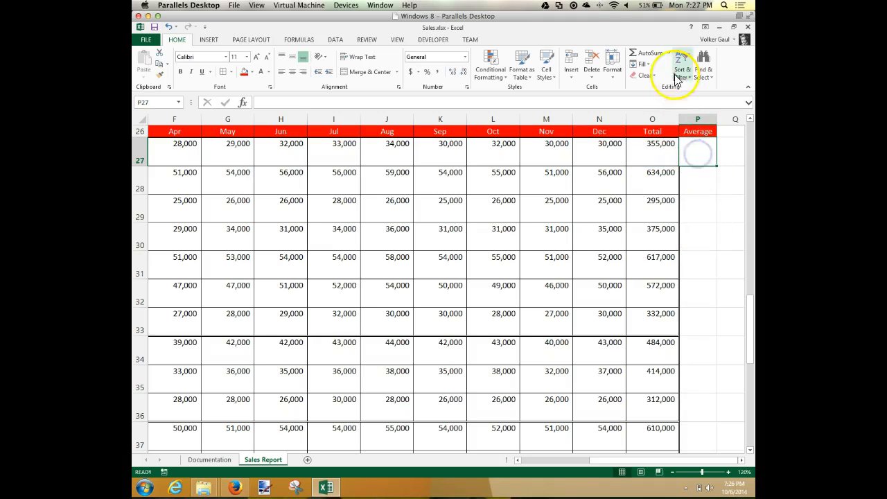
Step: Insert the formula =AVERAGE(C27:O27) in cell P27 and top-align the cell
click(669, 53)
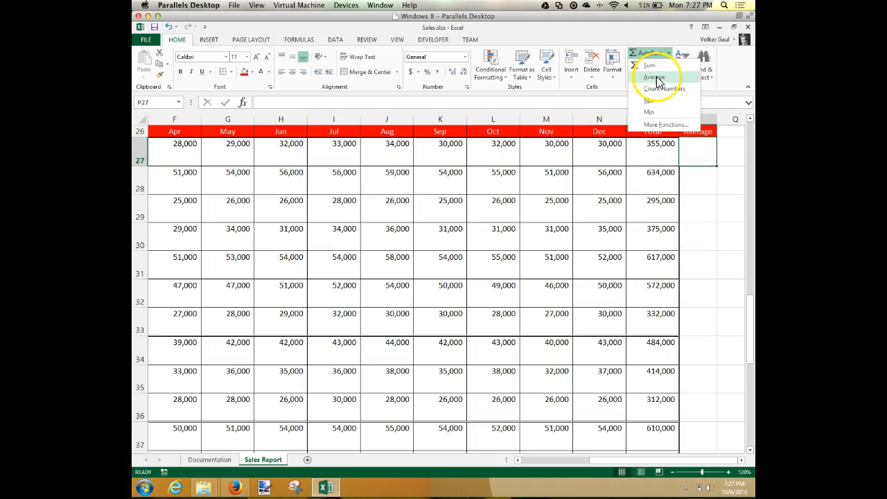
click(656, 79)
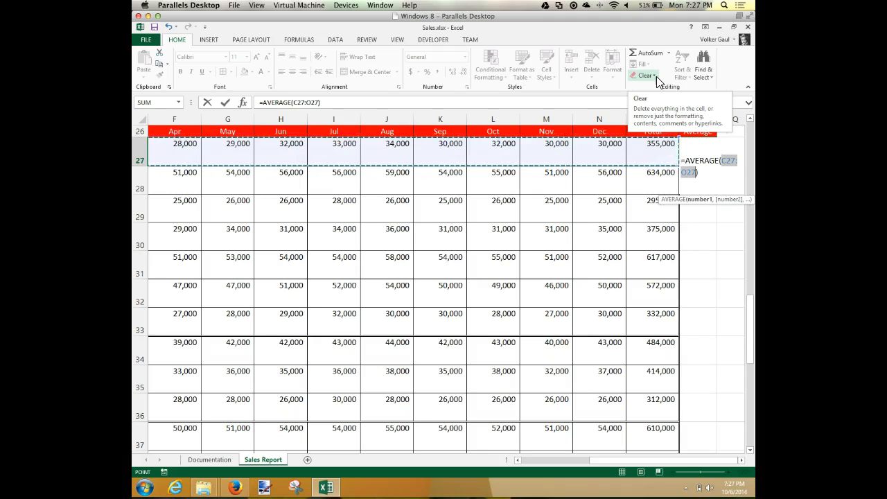
key(Return)
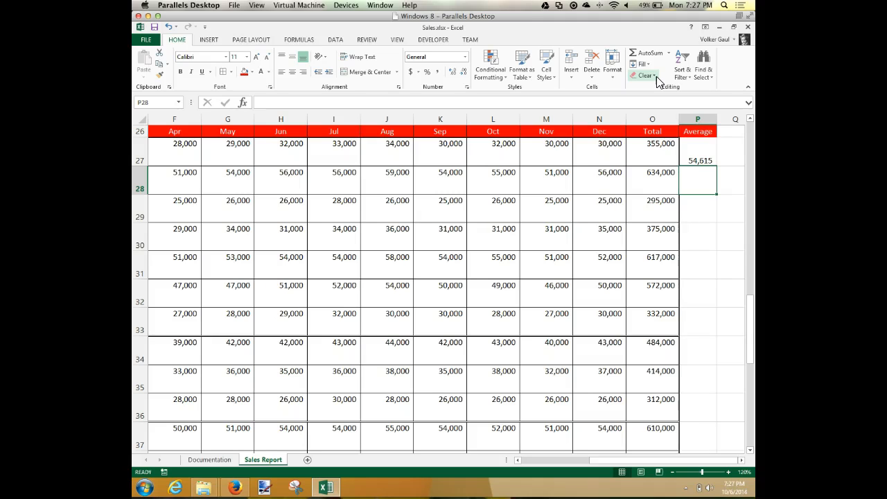
click(704, 151)
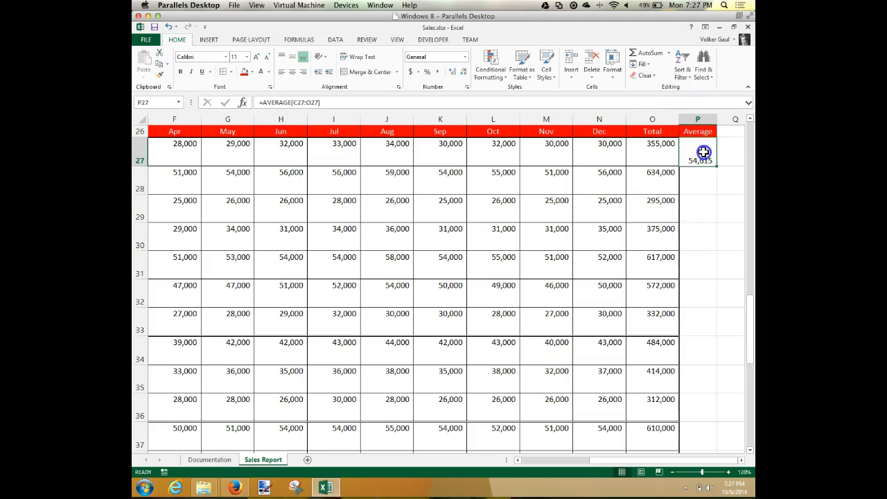
click(282, 60)
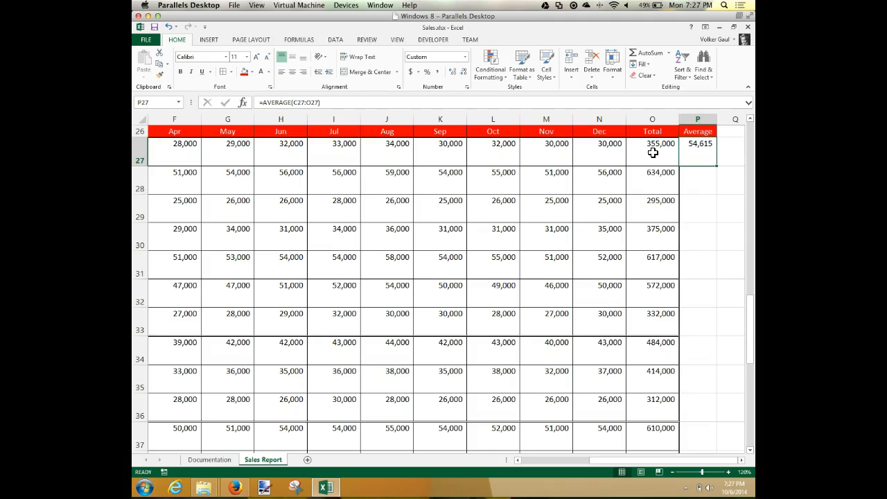
Step: Edit the P27 formula so it averages only the monthly sales in C27:N27
click(311, 102)
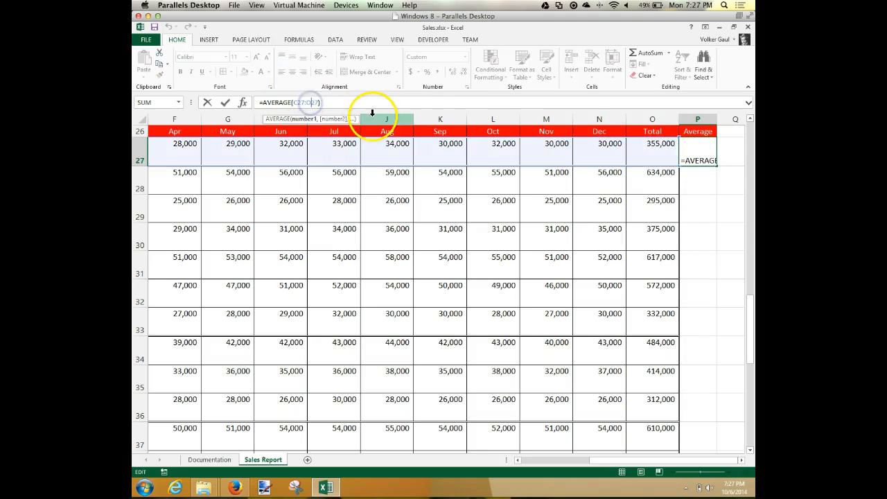
key(BackSpace)
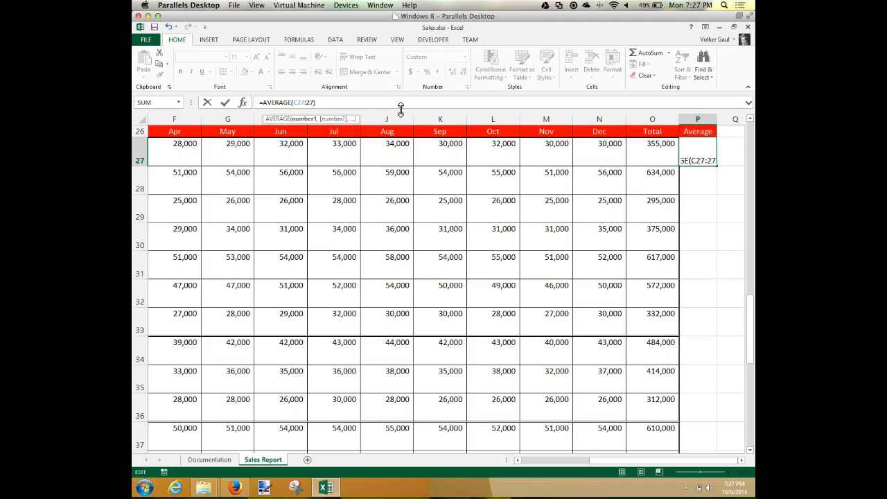
text(n)
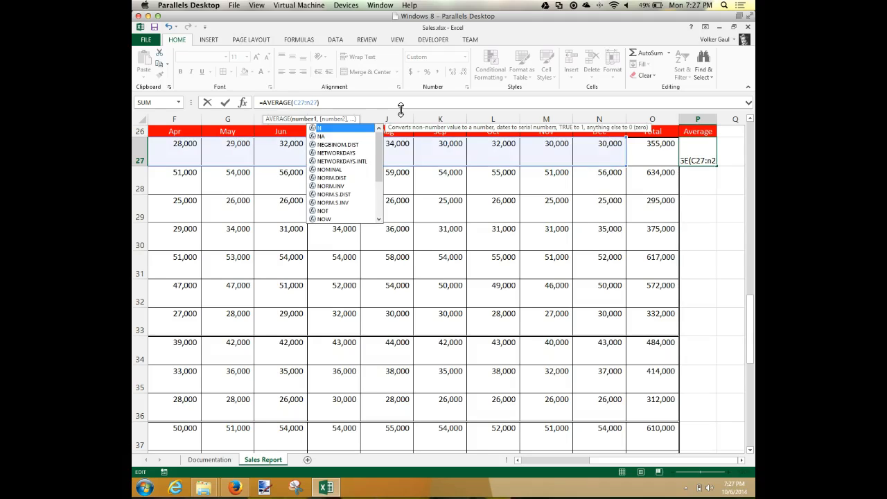
key(Return)
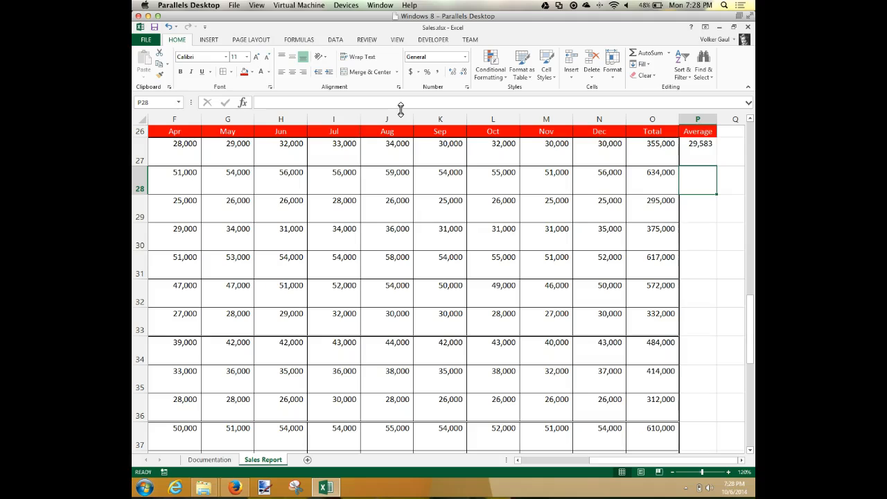
Step: Re-enter the AVERAGE function in P27 over the range C27:N27, leaving out the Total column
click(701, 149)
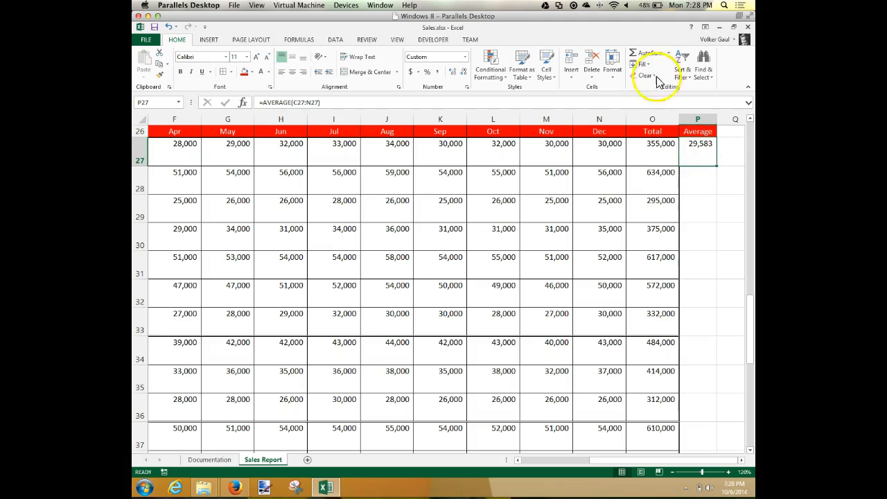
click(668, 54)
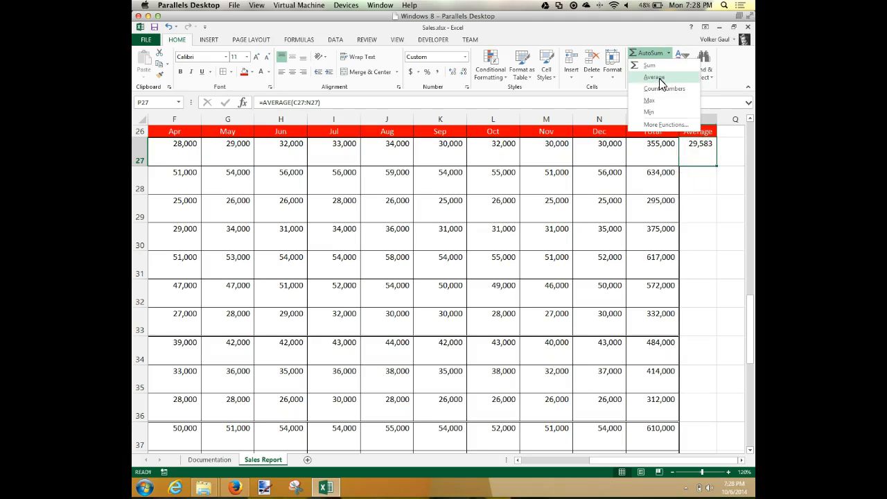
click(655, 78)
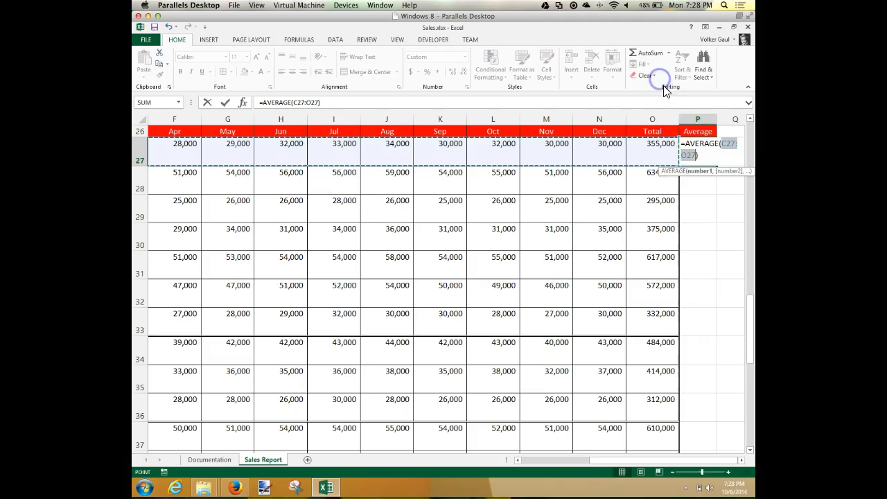
click(691, 156)
key(BackSpace)
text(n)
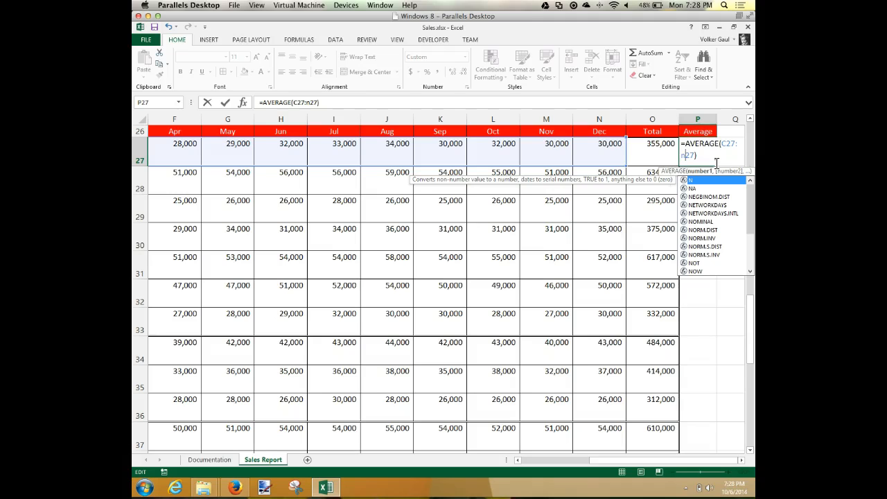
key(Return)
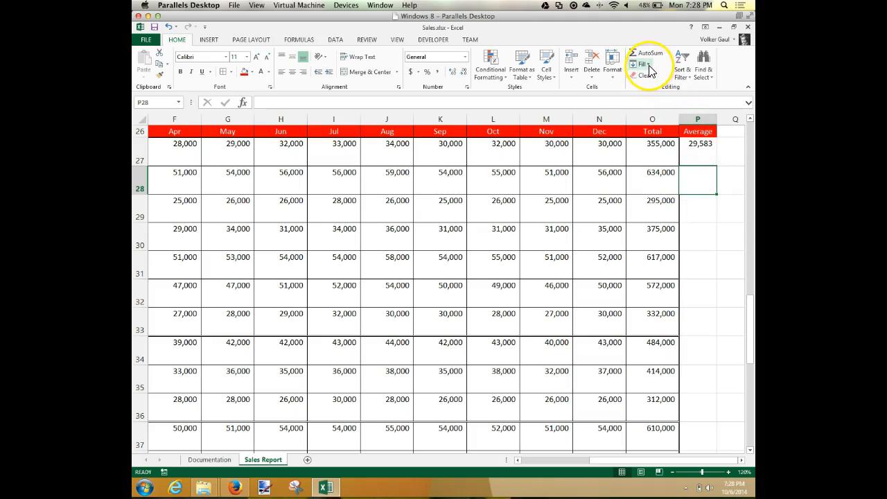
click(669, 54)
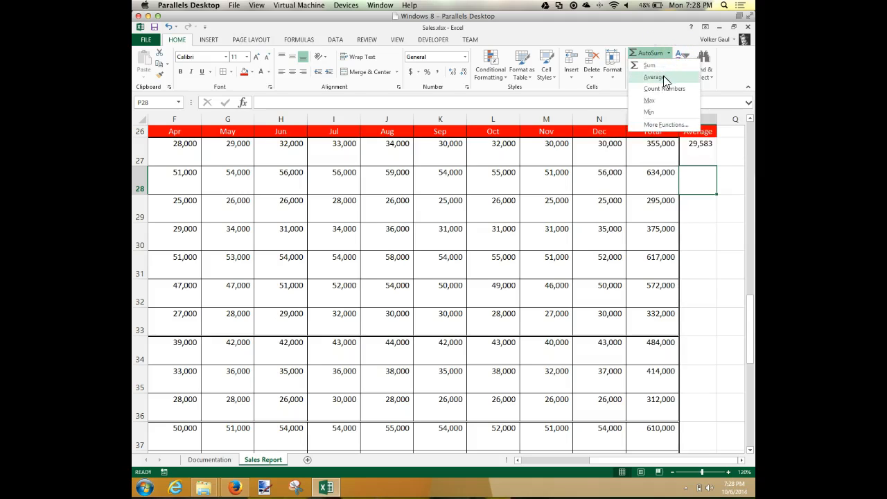
click(658, 76)
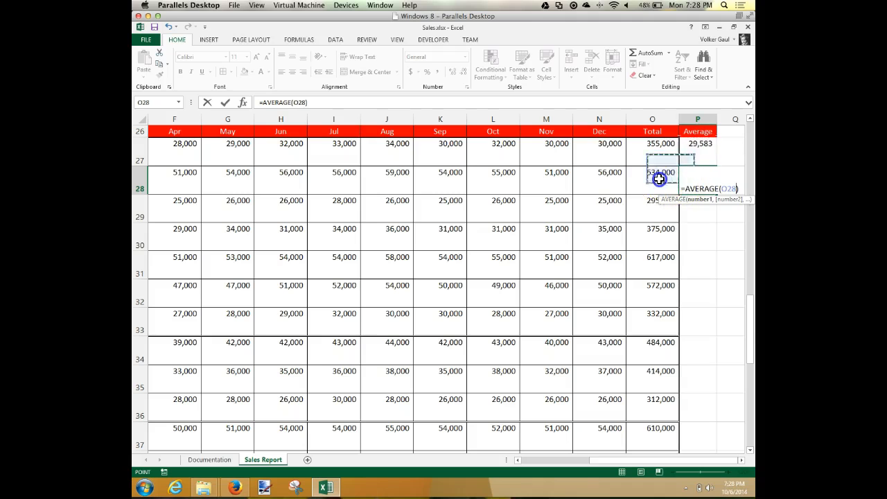
drag(610, 174, 564, 192)
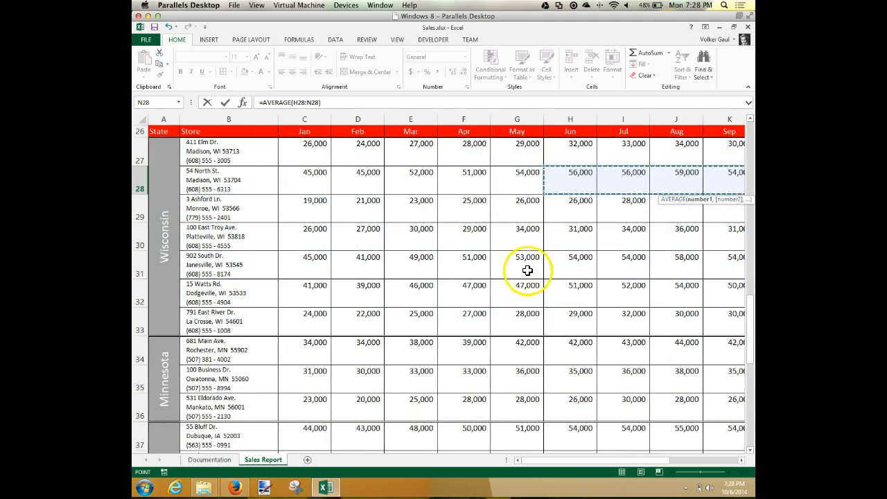
drag(657, 464, 745, 466)
click(689, 146)
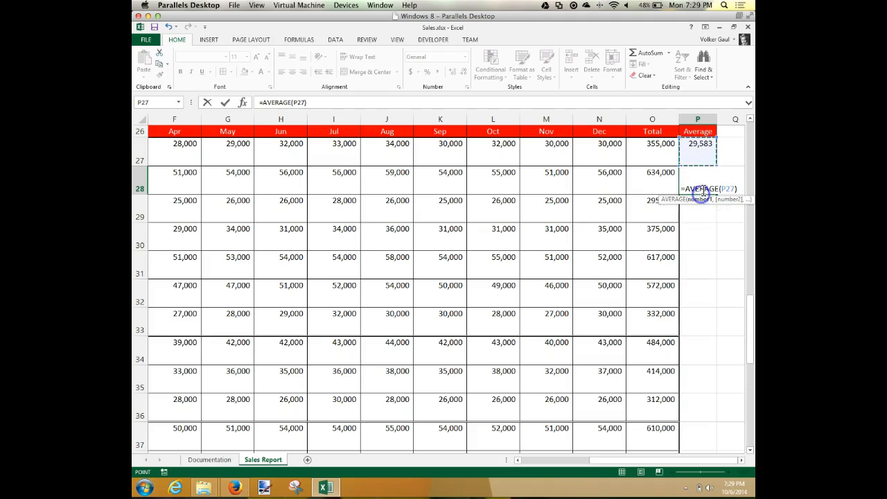
click(707, 147)
key(Escape)
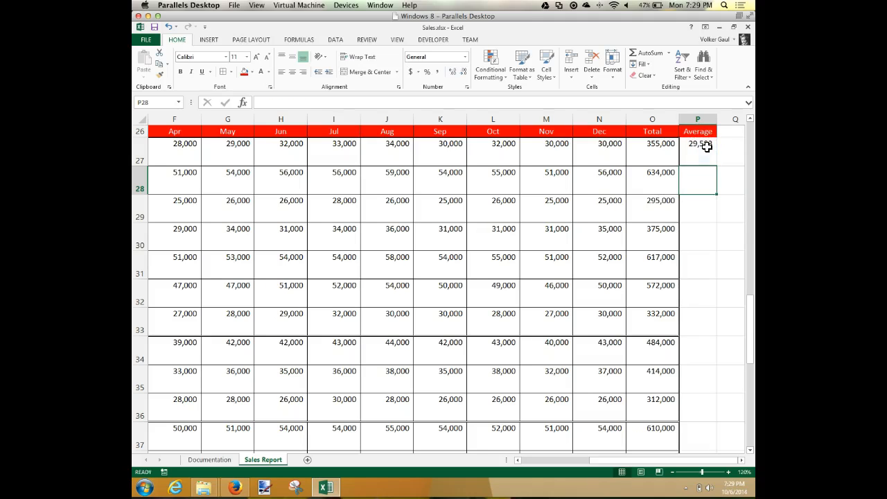
Step: Fill the average formula from P27 down the Average column through row 47
click(706, 146)
click(707, 159)
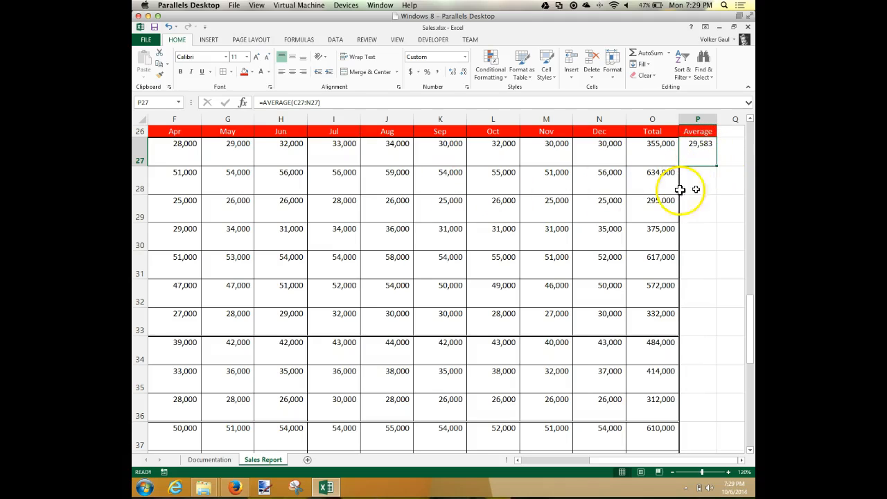
drag(718, 166, 698, 432)
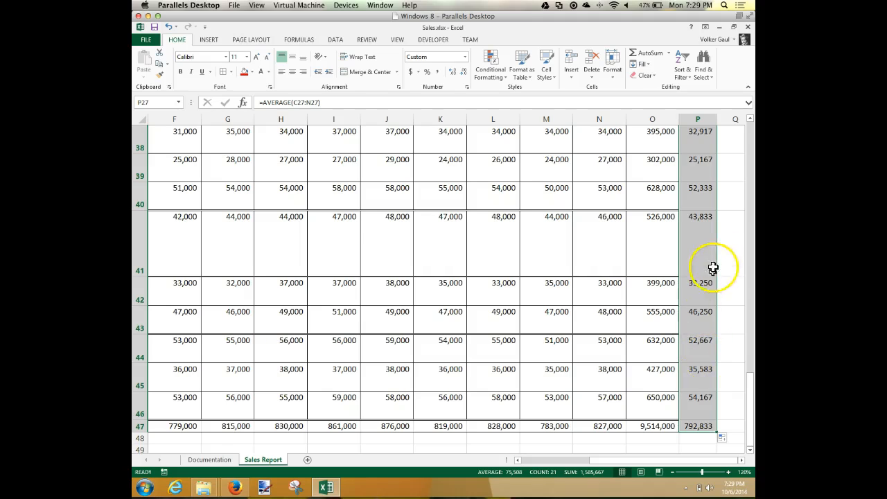
click(708, 242)
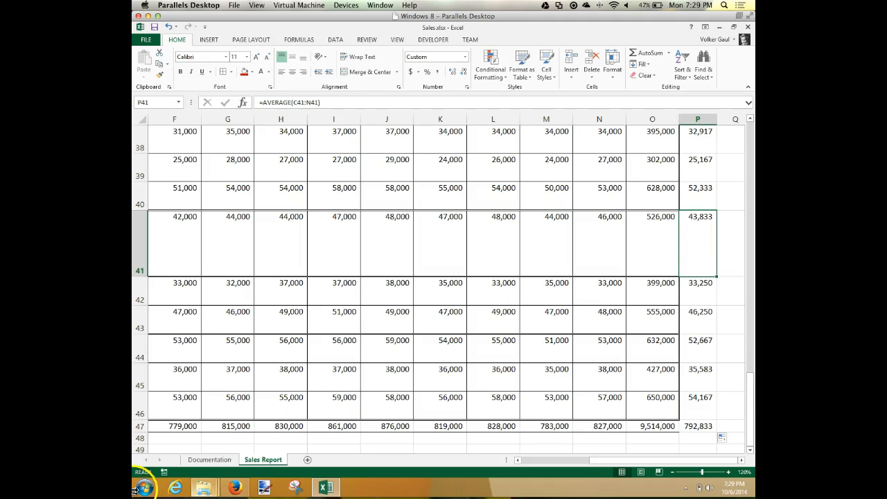
mouse_move(203, 488)
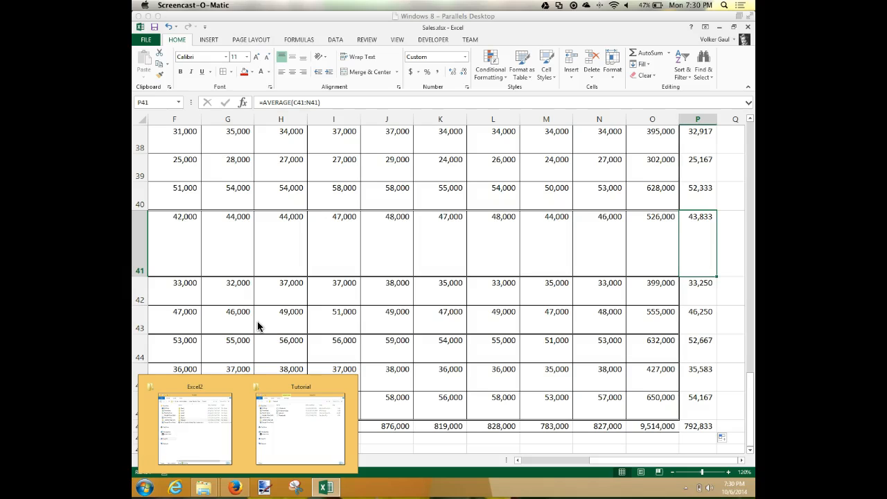
click(748, 385)
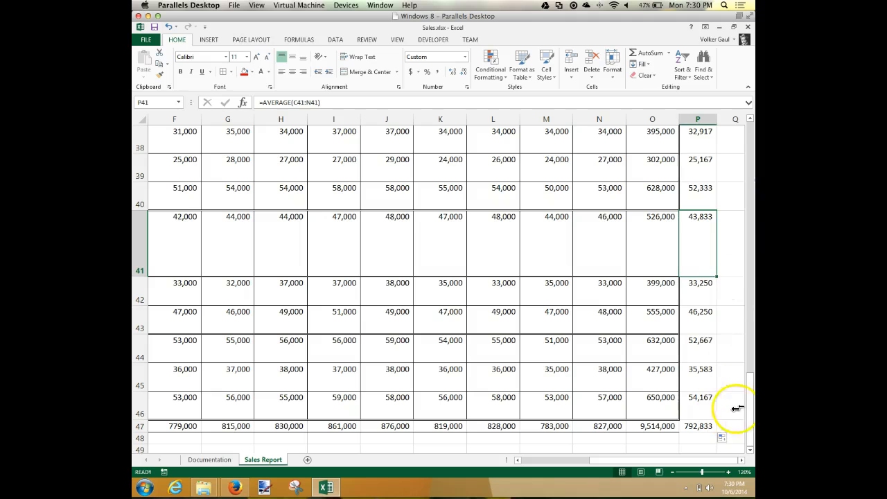
Step: Apply the Heading 1 cell style to the Sales Statistics heading in B4
drag(750, 401, 752, 189)
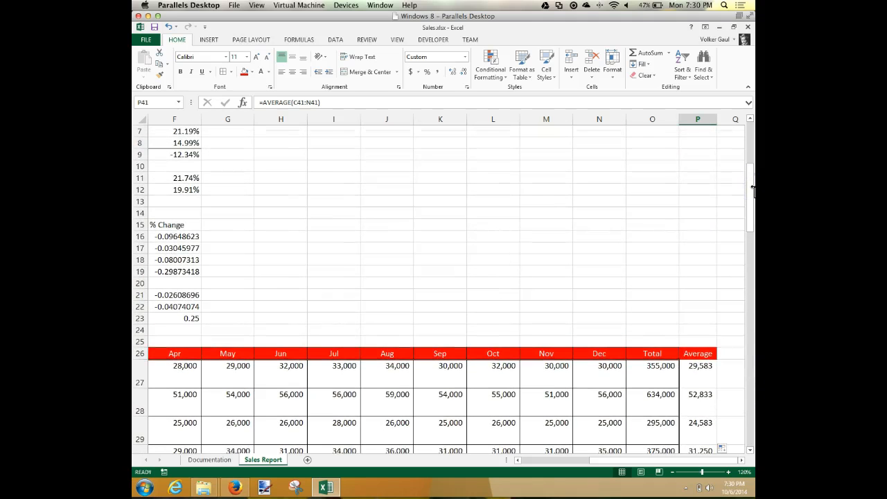
key(ctrl+Home)
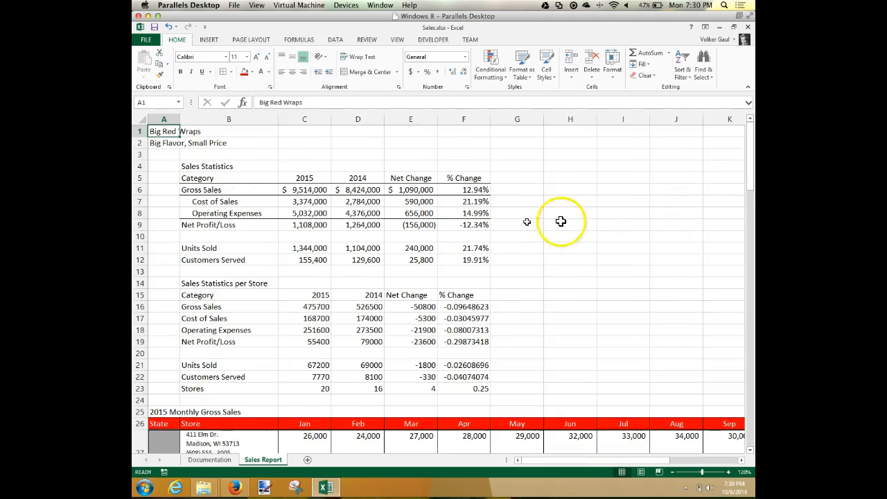
click(216, 167)
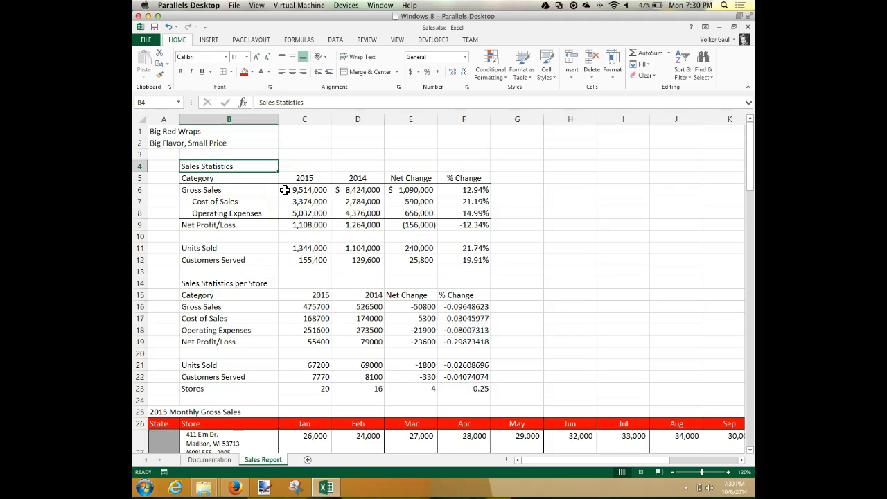
click(552, 78)
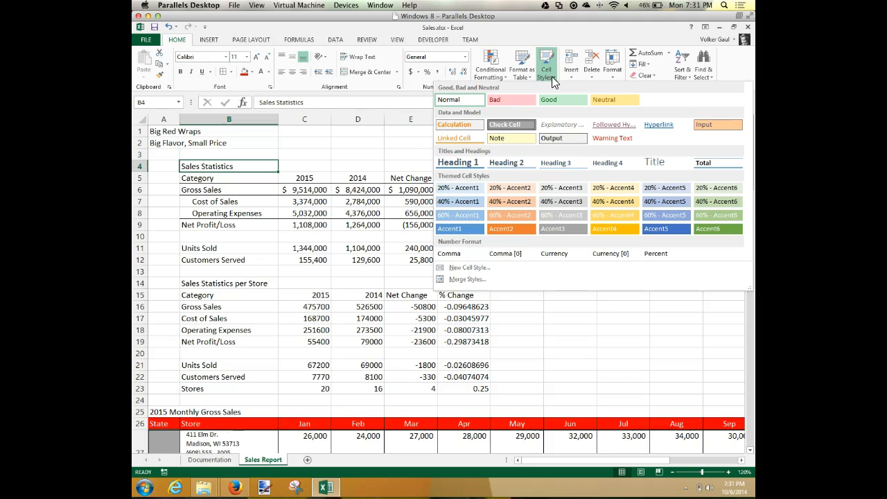
click(466, 162)
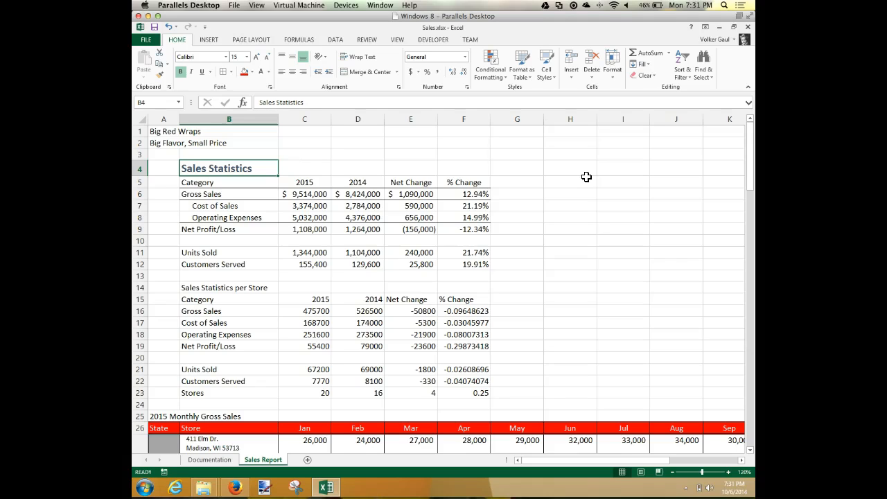
Step: Change the cell style of the Sales Statistics heading in B4 to Title
click(233, 169)
click(546, 75)
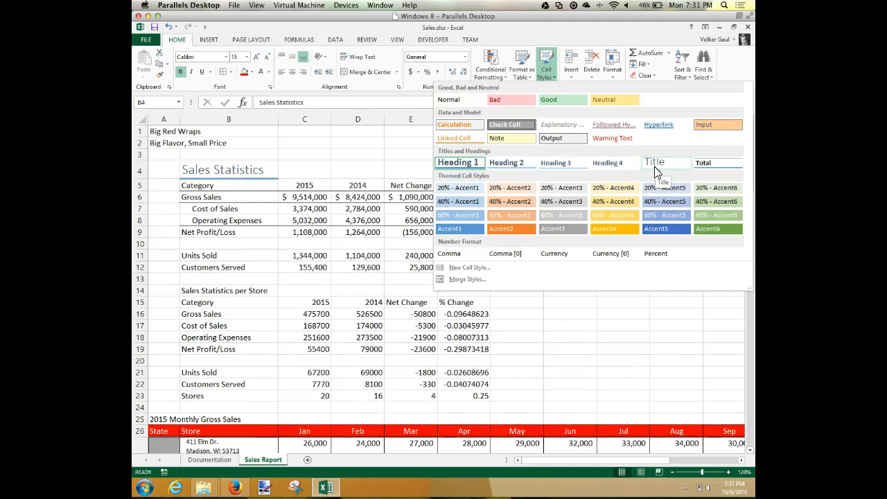
click(656, 166)
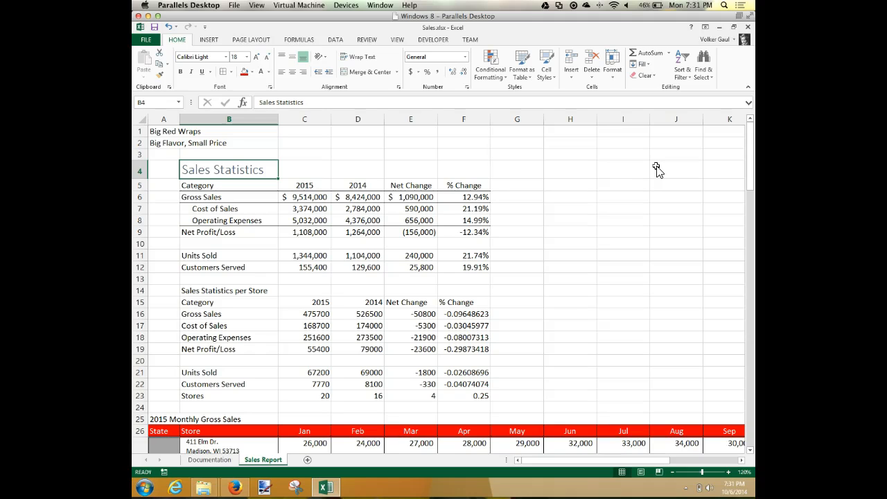
Step: Apply the Accent3 cell style to the Sales Statistics column headers in B5:F5
drag(222, 184, 487, 187)
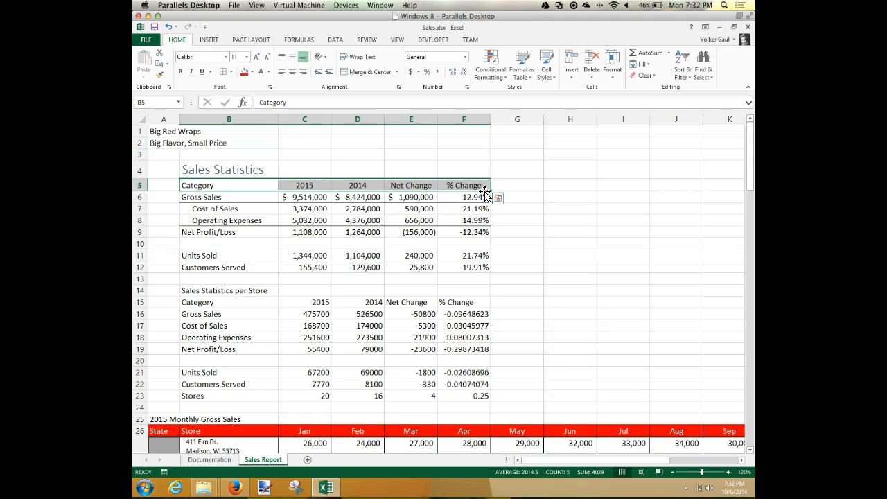
click(549, 75)
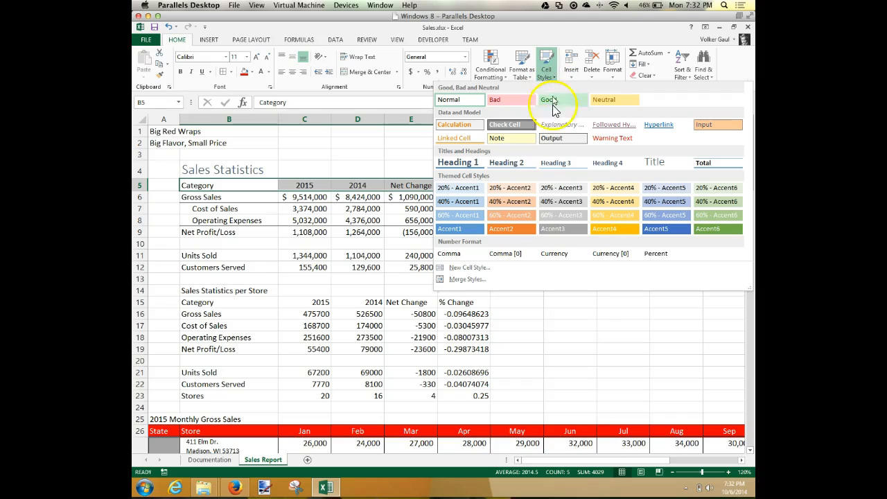
click(571, 228)
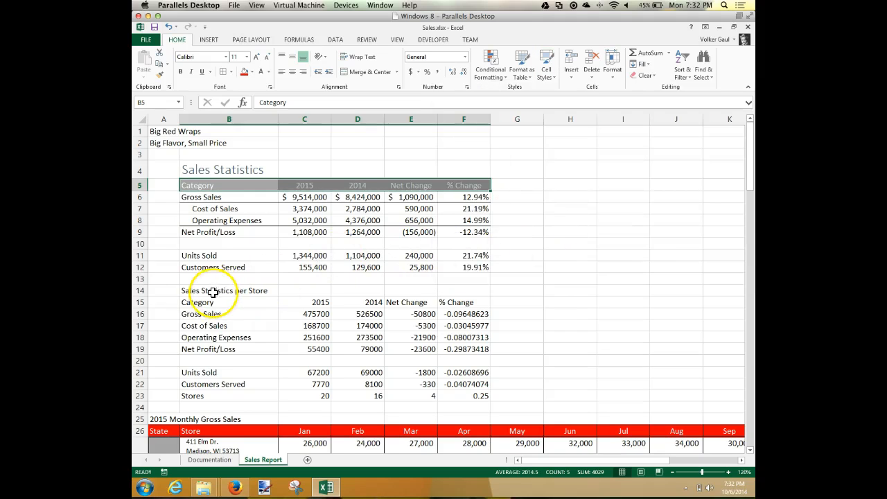
Step: Apply the Title cell style to the 2015 Monthly Gross Sales heading in A25
scroll(220, 304, down, 2)
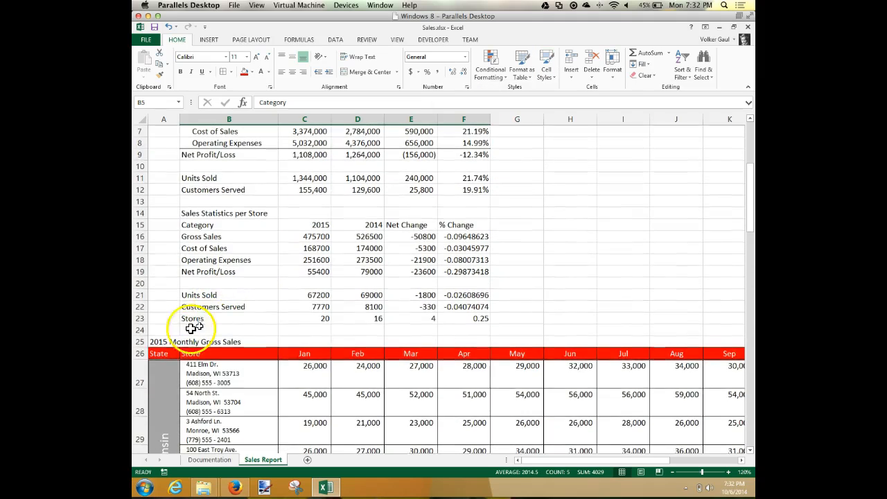
click(158, 342)
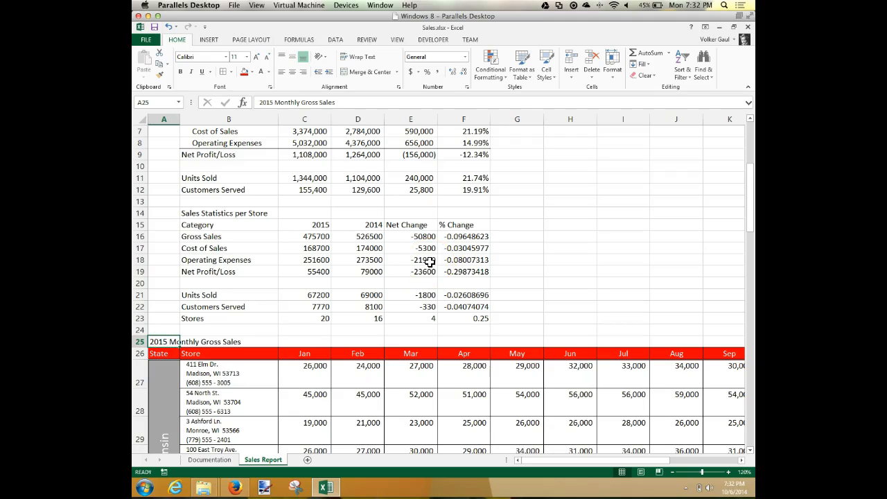
click(548, 69)
click(666, 164)
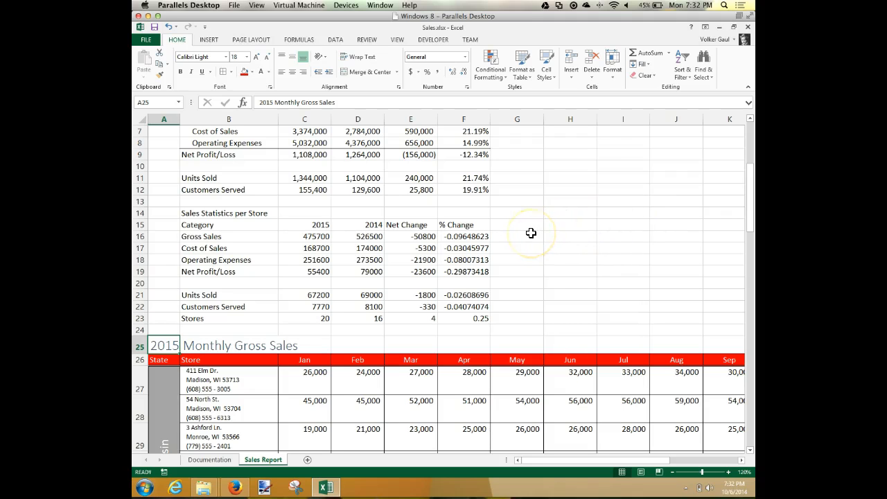
scroll(531, 233, up, 2)
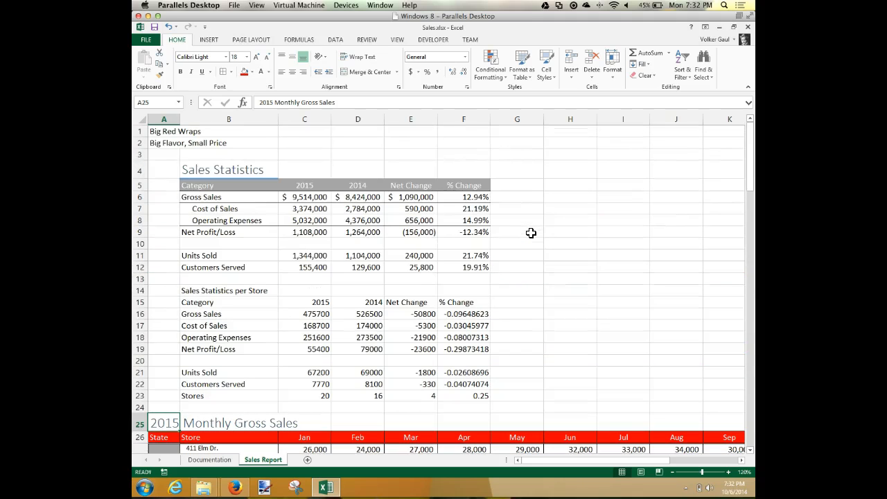
click(156, 154)
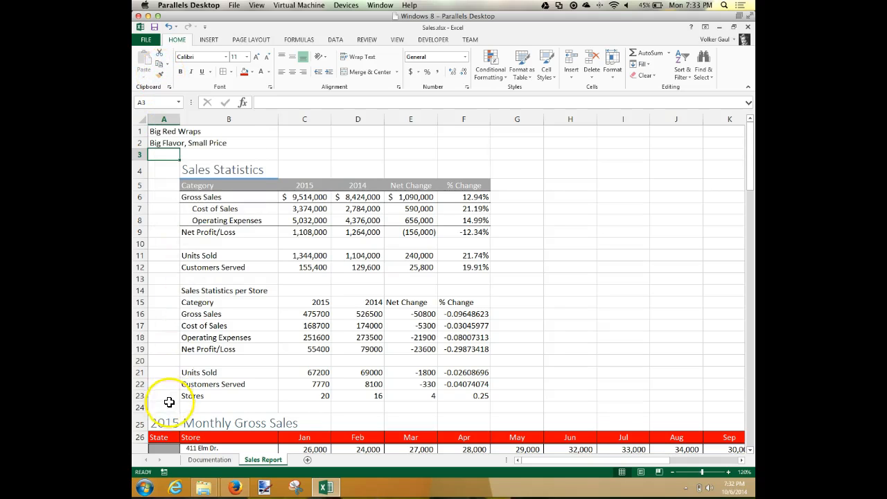
Step: Copy the formatting of A1:A2 on the Documentation sheet to A1:A2 on the Sales Report sheet with Format Painter
click(210, 460)
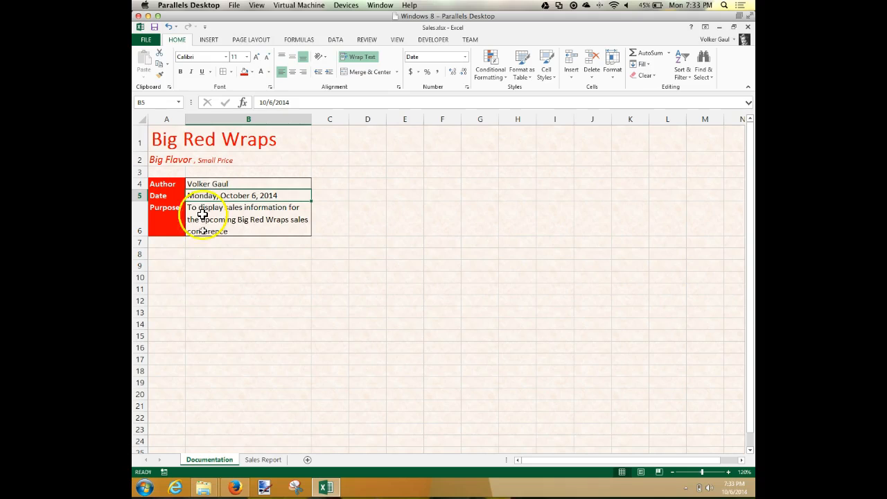
click(164, 138)
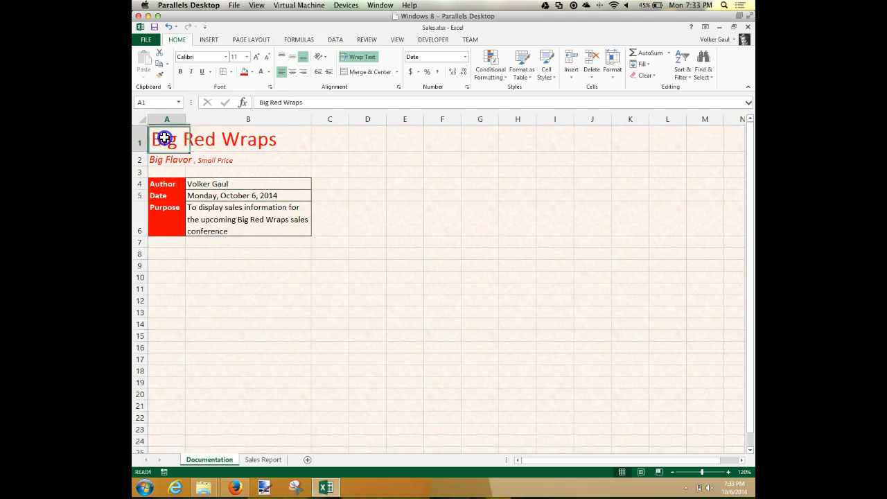
drag(164, 151, 164, 155)
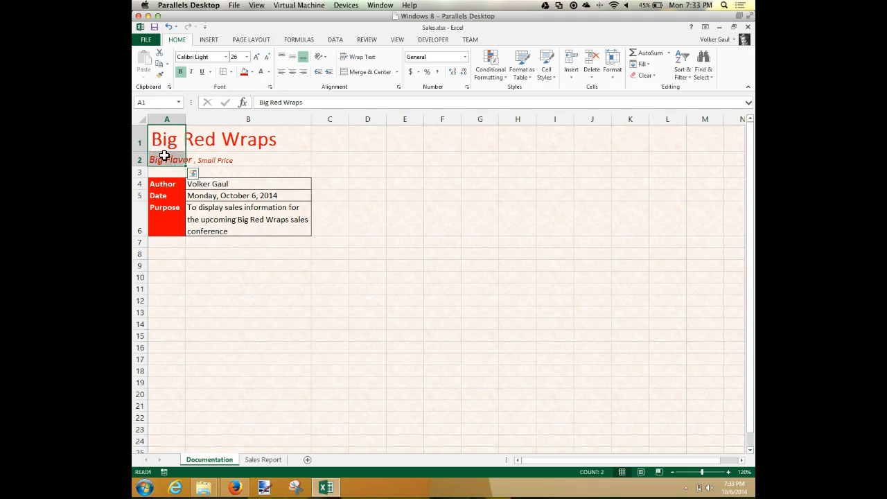
click(160, 75)
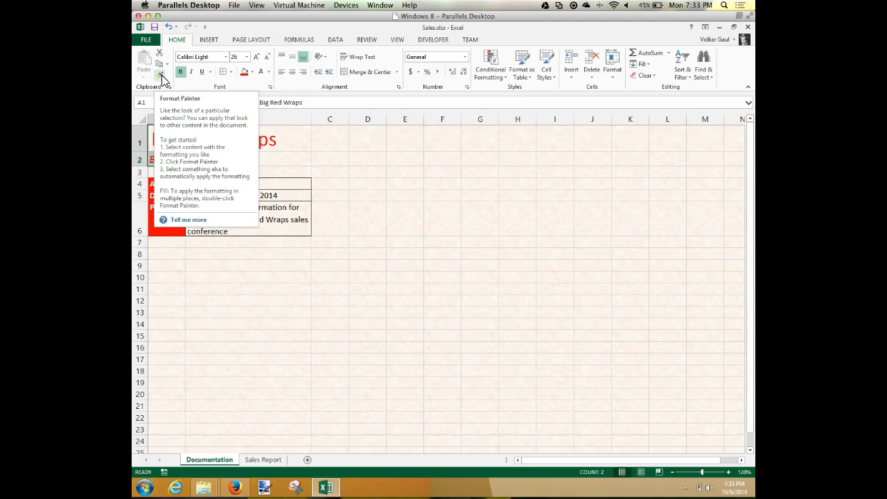
click(162, 75)
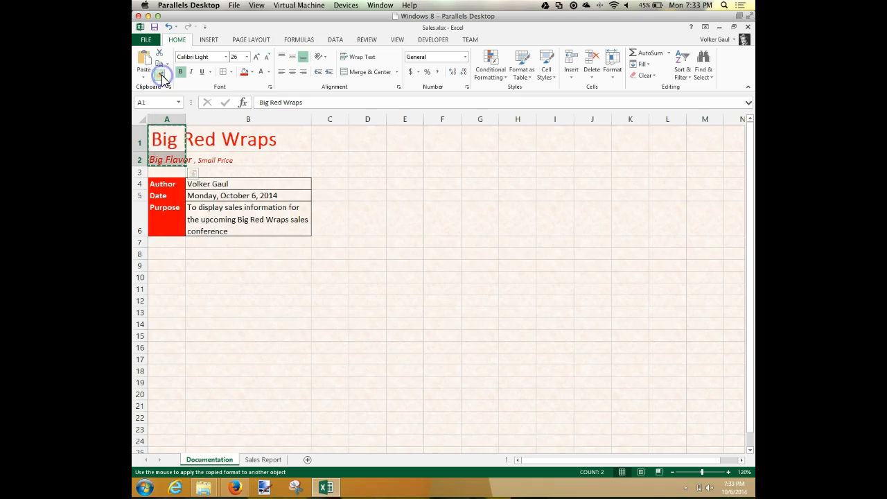
click(264, 459)
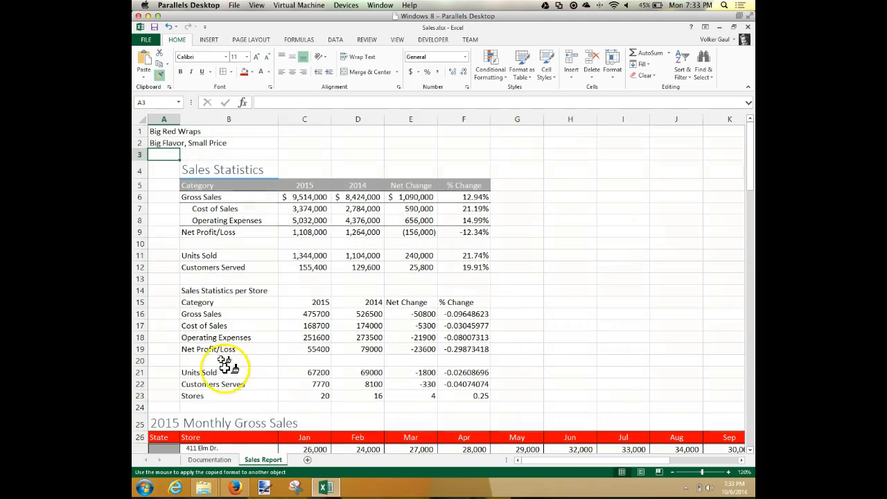
click(166, 131)
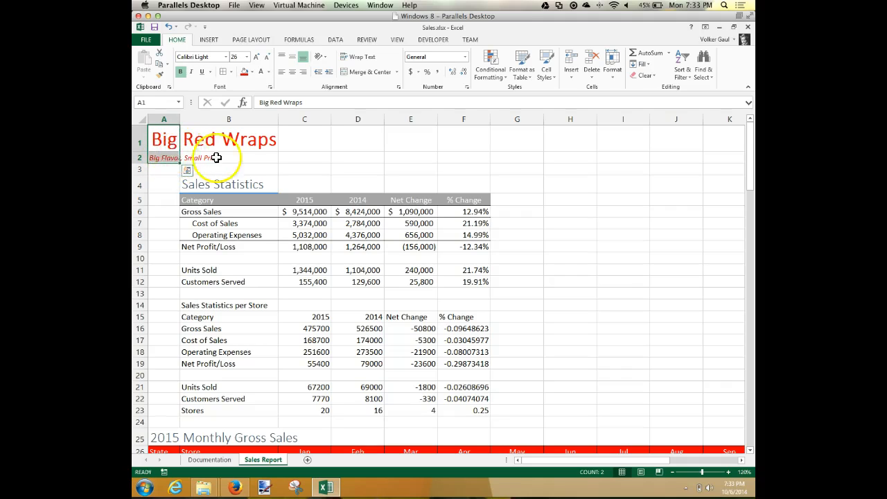
Step: Set the font size of only the words "Big Flavor" in cell A2 to 14
click(165, 159)
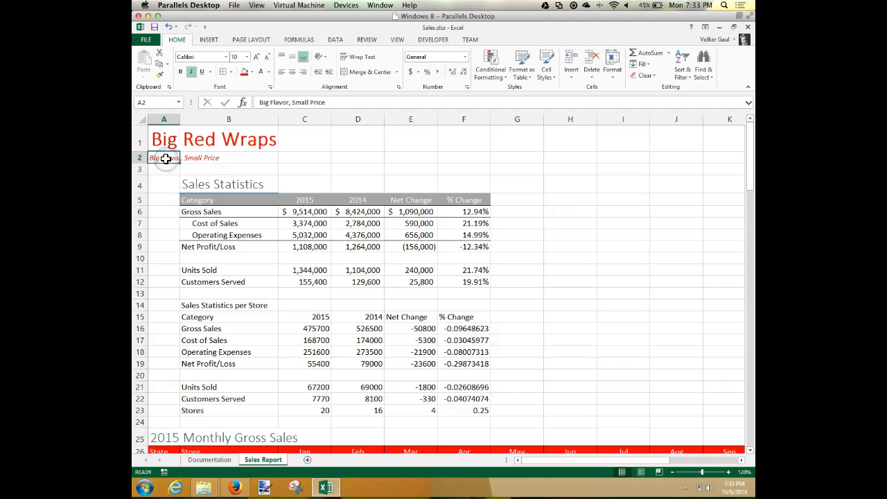
click(262, 102)
drag(262, 101, 289, 102)
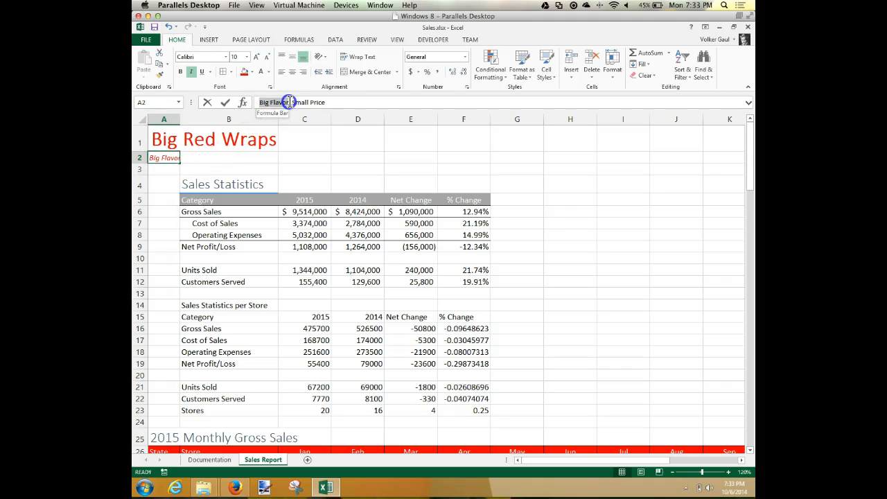
click(250, 61)
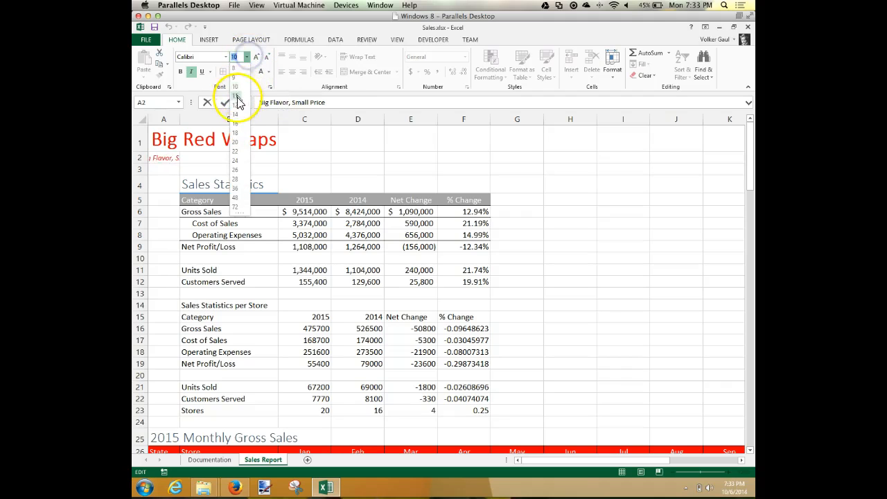
click(238, 116)
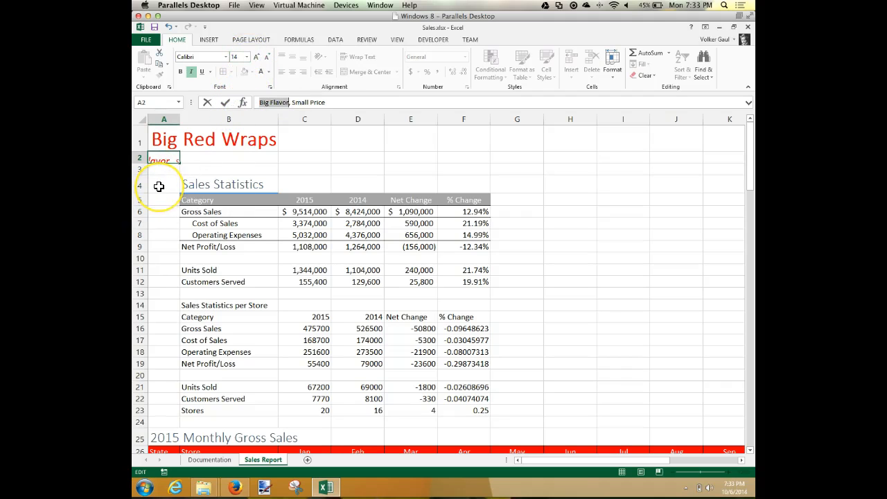
key(Return)
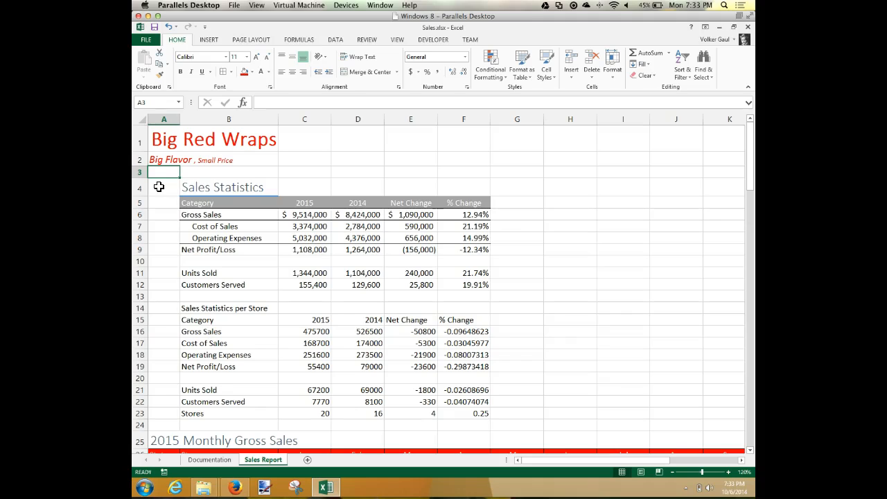
Step: Copy the formatting of the Sales Statistics table in B4:F12 to the Sales Statistics per Store table starting at B14 with Format Painter
click(202, 189)
drag(202, 190, 454, 280)
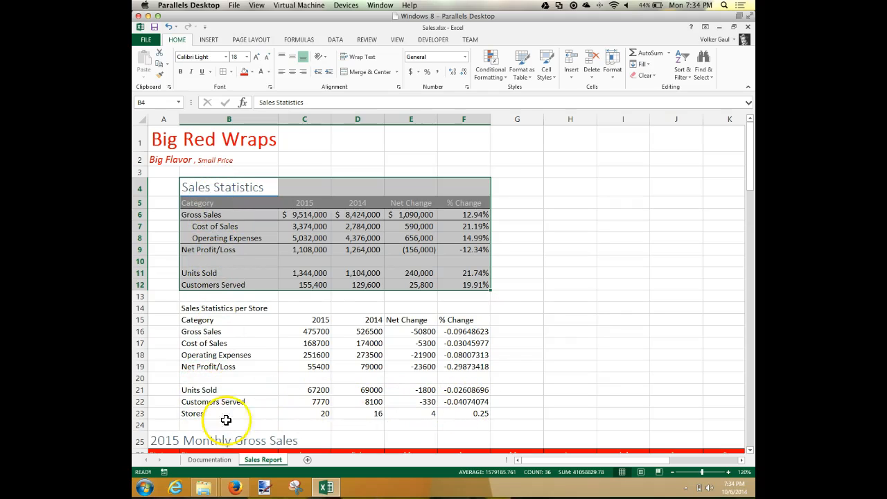
click(161, 76)
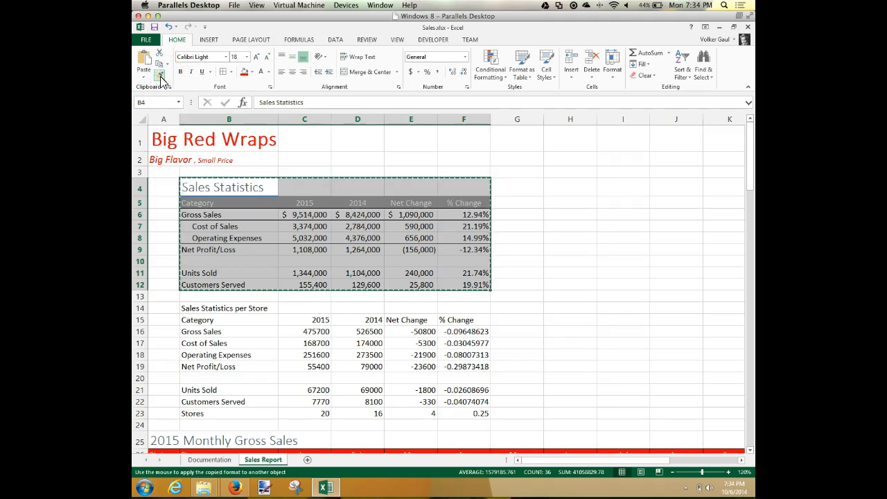
click(217, 310)
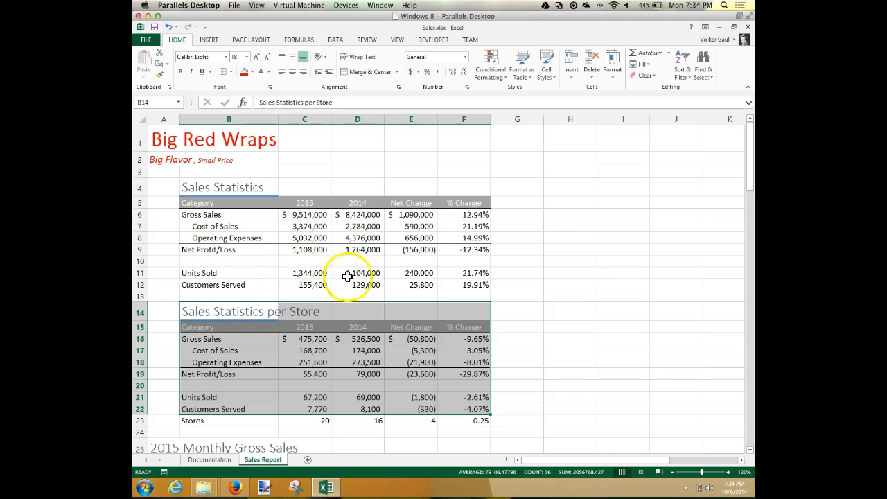
click(569, 239)
Step: Format the Stores values in C23:E23 with the comma style and no decimal places
scroll(564, 246, down, 1)
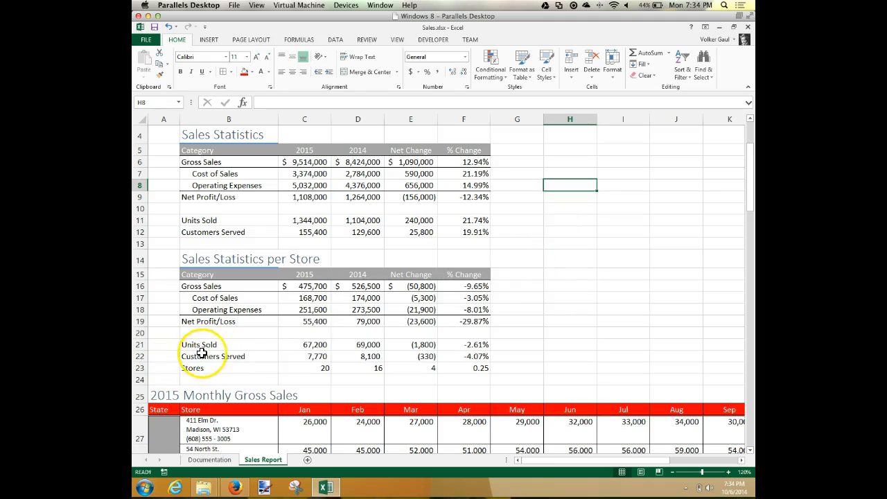
click(305, 364)
drag(304, 364, 469, 359)
drag(470, 365, 425, 362)
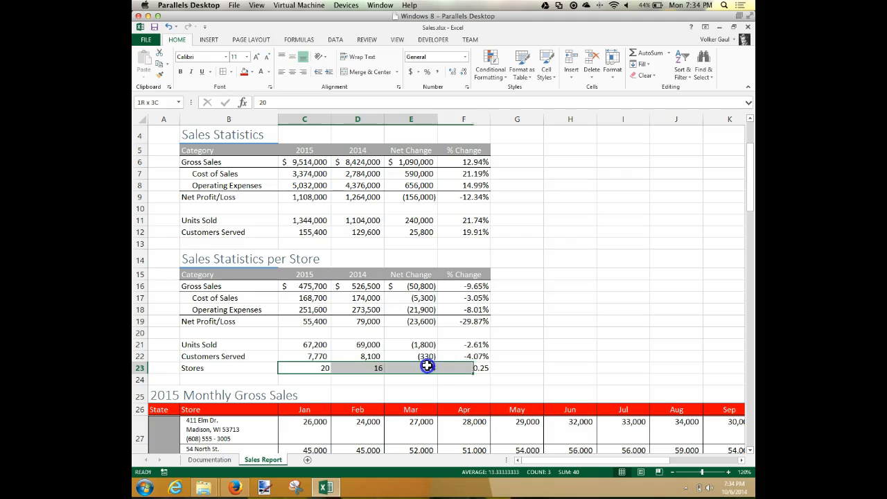
click(437, 71)
click(463, 72)
click(463, 72)
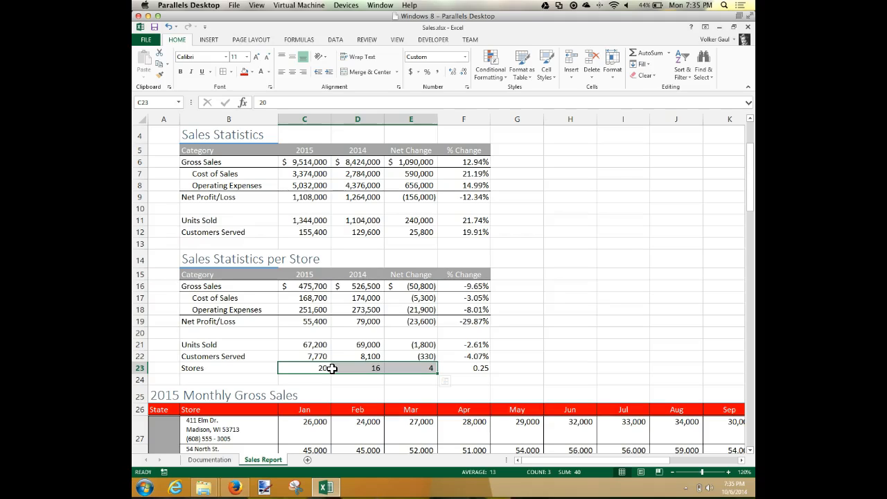
Step: Format the Stores % Change value in F23 as a percentage with two decimal places
click(485, 369)
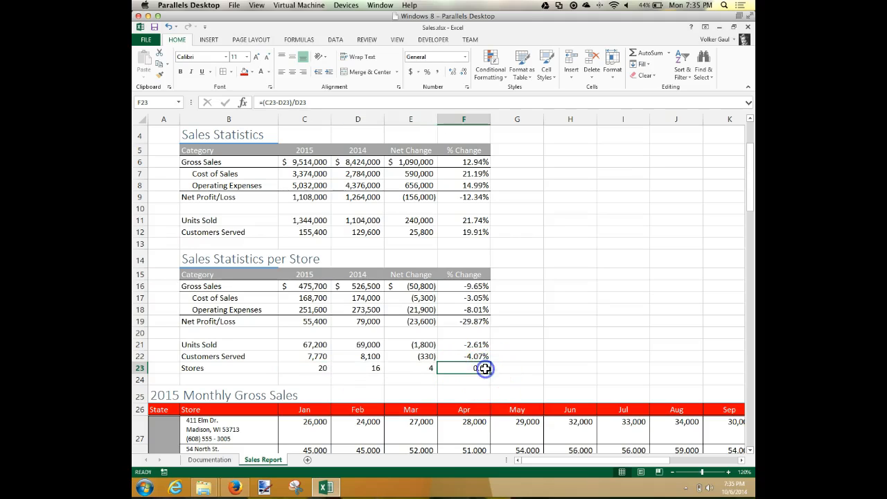
click(427, 72)
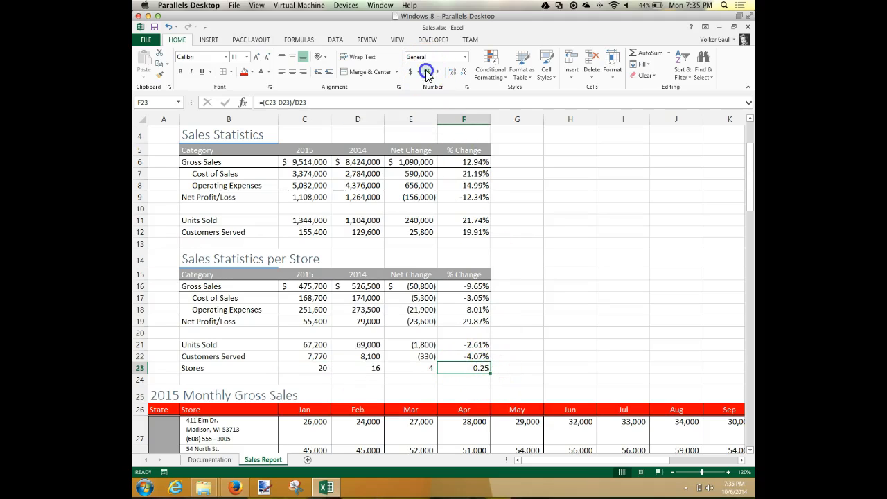
click(454, 72)
click(454, 72)
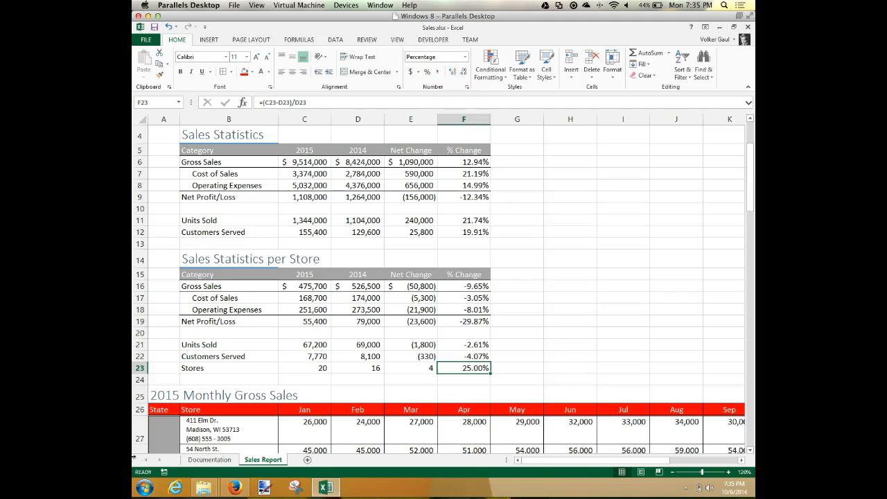
Step: Switch to the textbook in Firefox and read page EX 103 on copying formats with the Paste Options button
click(234, 487)
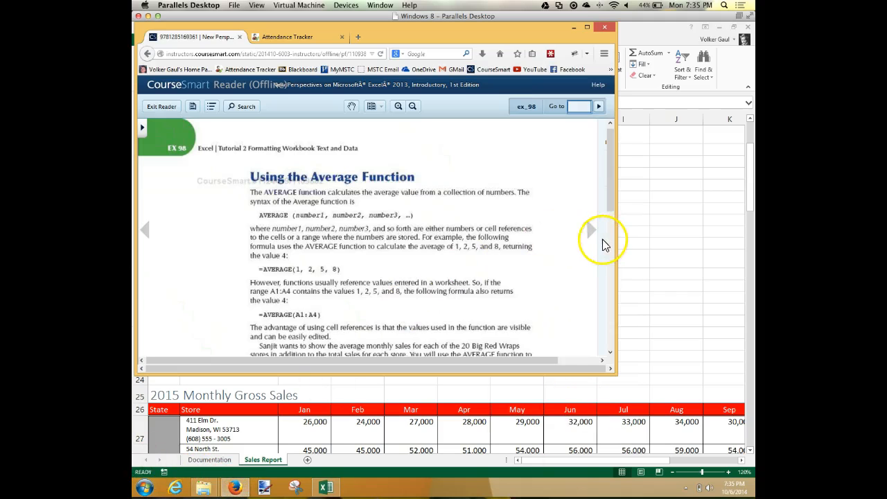
click(590, 231)
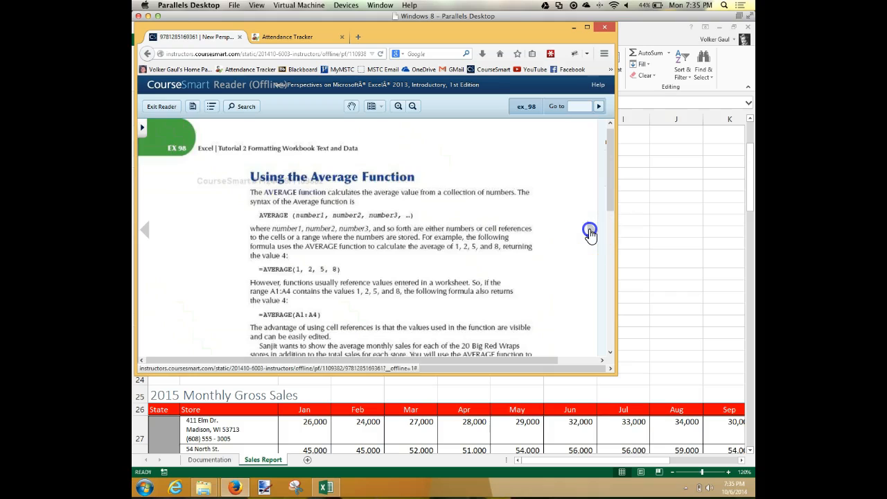
click(589, 231)
click(590, 232)
click(589, 232)
scroll(553, 244, down, 10)
click(589, 236)
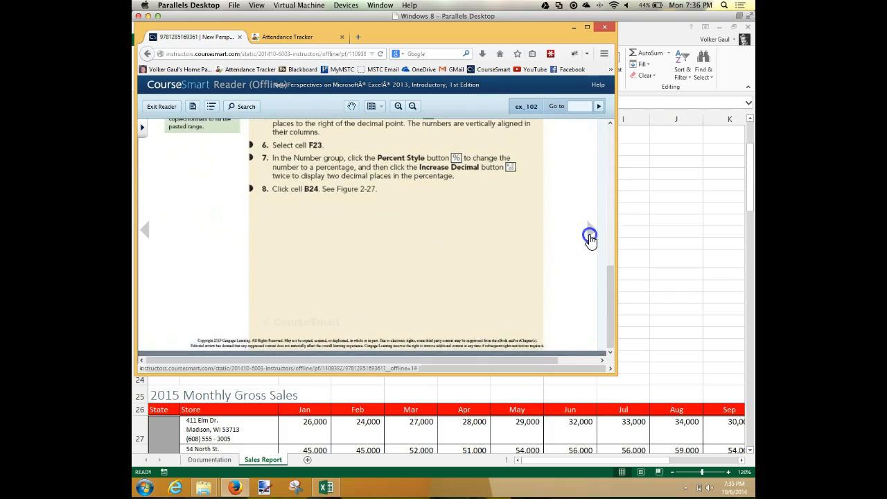
scroll(511, 296, down, 3)
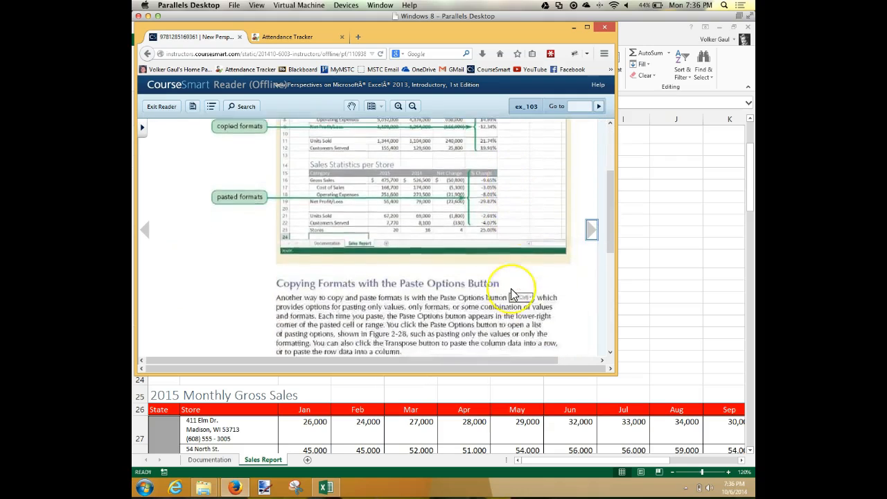
scroll(511, 296, down, 5)
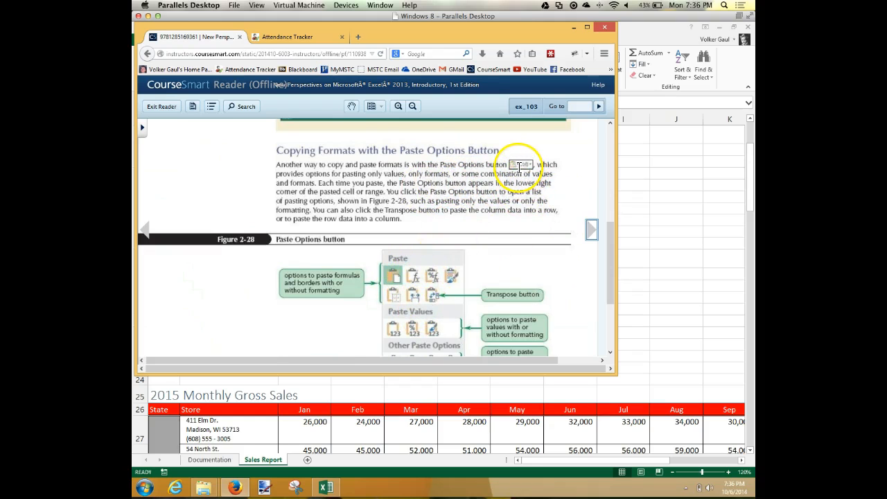
scroll(387, 333, down, 3)
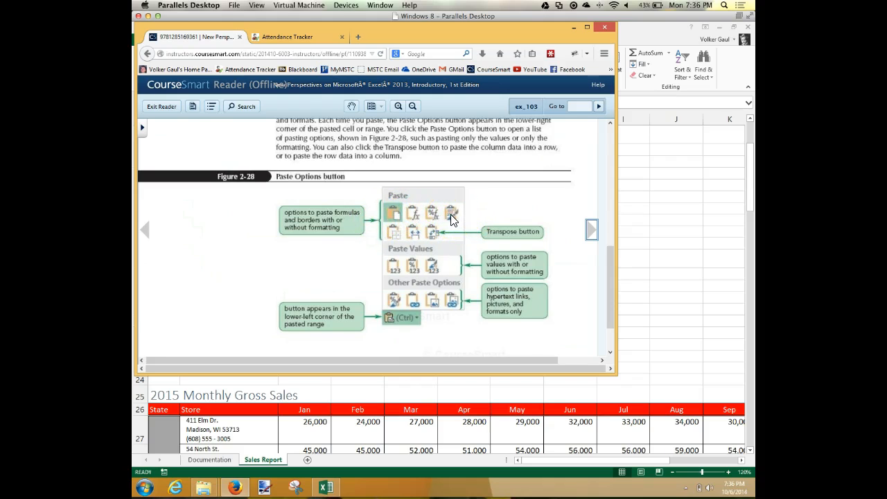
Step: Read page EX 104 on Paste Special and the instructions for finding and replacing street title abbreviations
click(591, 231)
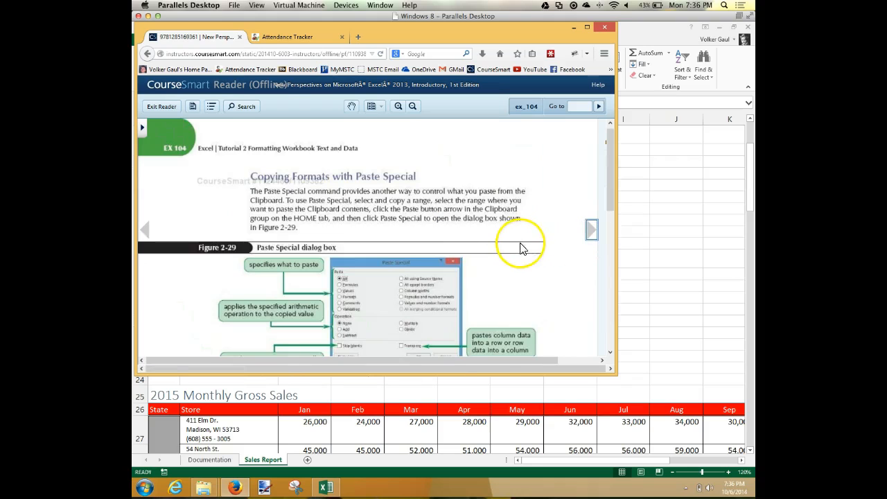
scroll(498, 245, down, 1)
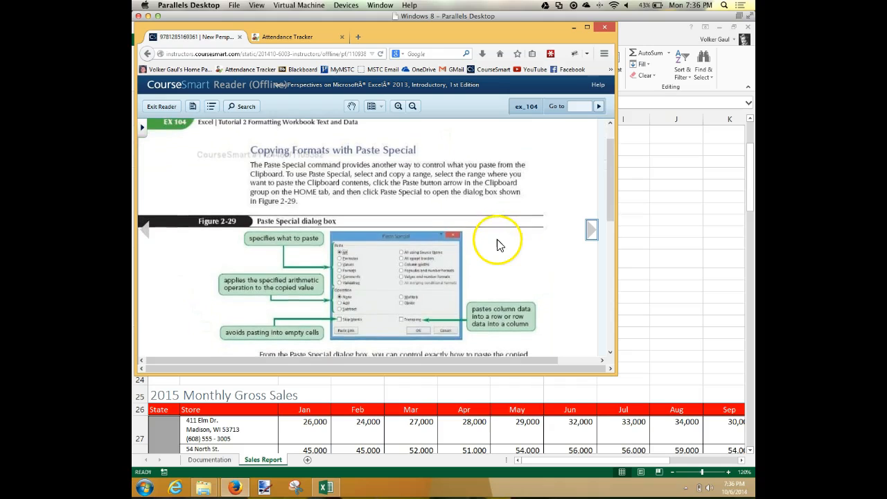
scroll(498, 245, down, 1)
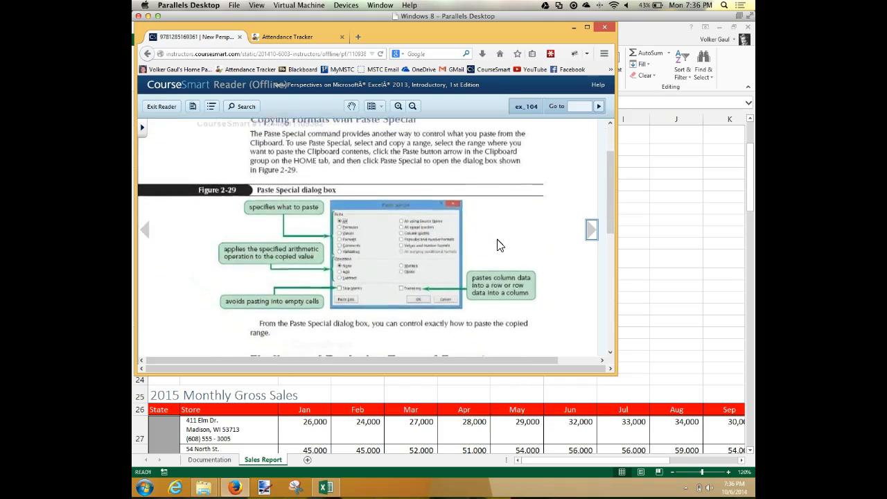
scroll(497, 245, down, 3)
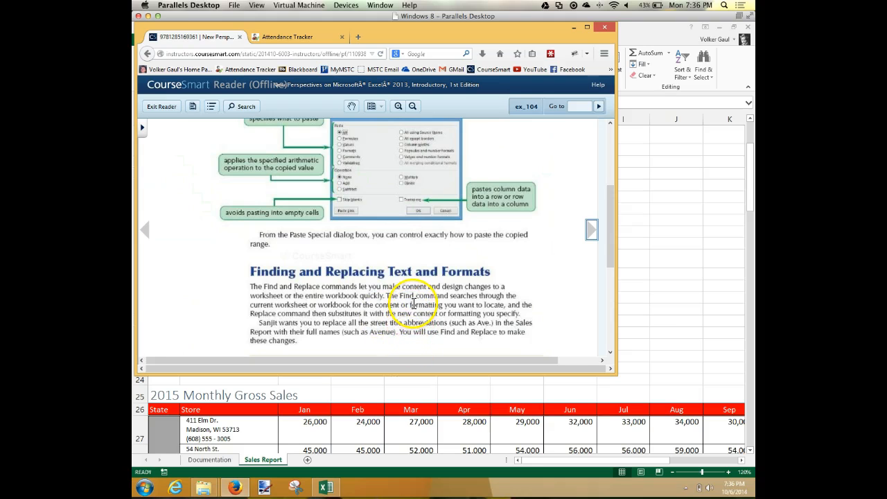
scroll(423, 300, down, 2)
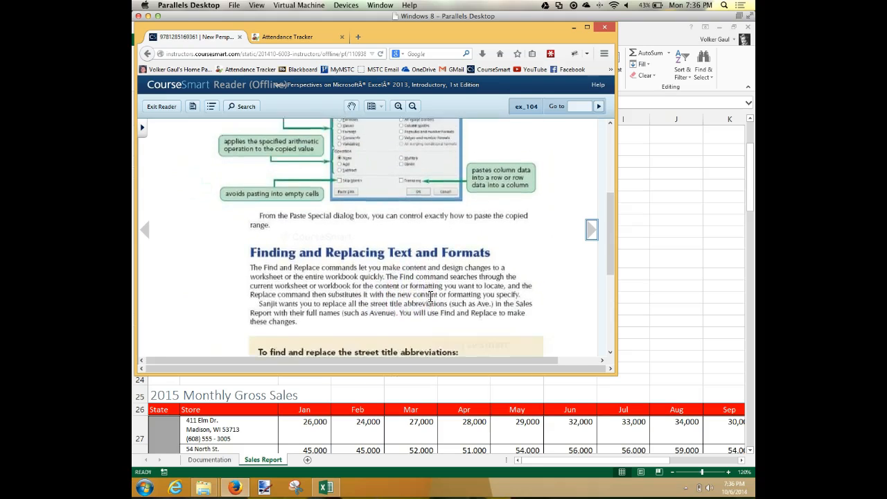
scroll(431, 296, down, 5)
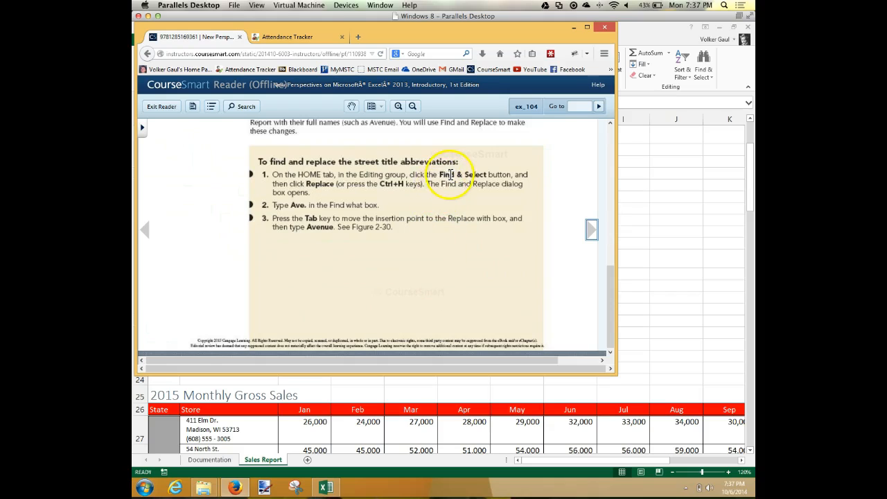
Step: Return to Excel and find the first "Dr." on the Sales Report sheet with Find and Replace, using "Drive" as replacement text
click(685, 206)
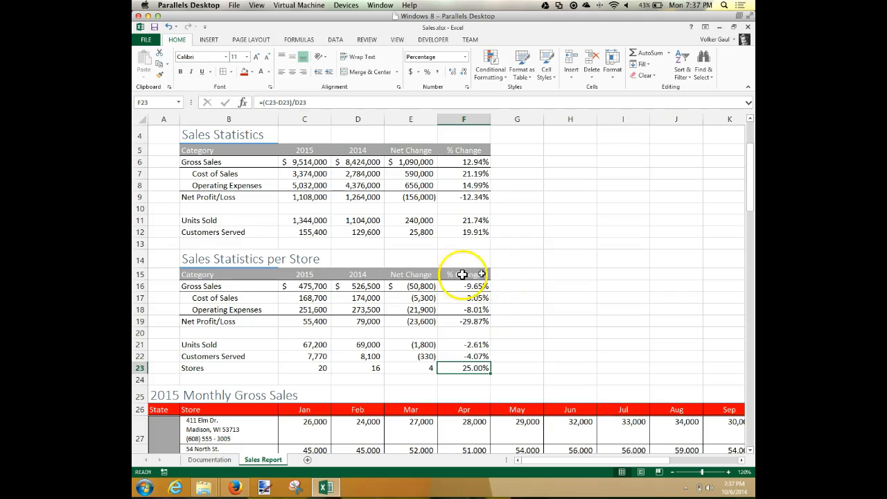
scroll(252, 398, down, 3)
scroll(252, 397, down, 1)
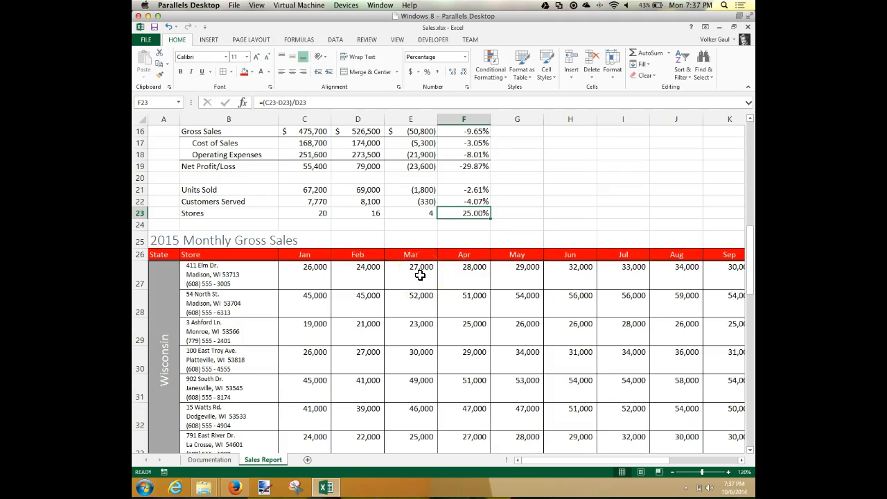
key(ctrl+h)
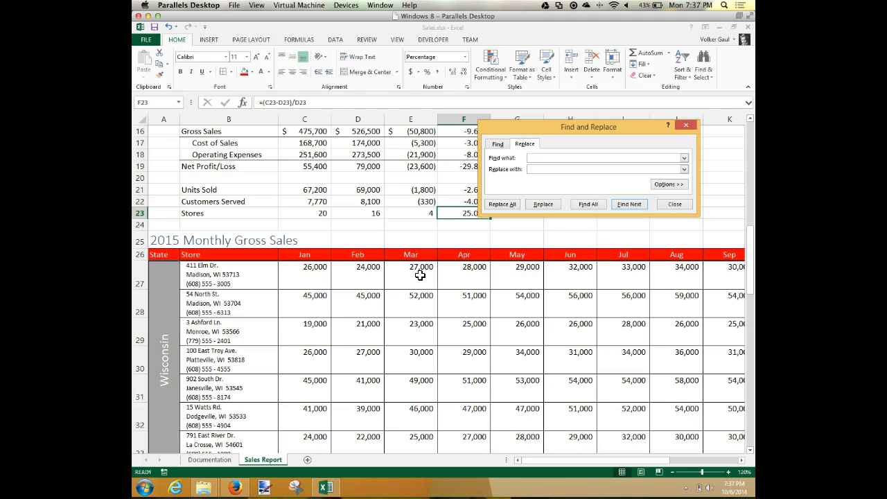
text(Dr)
text(Drive)
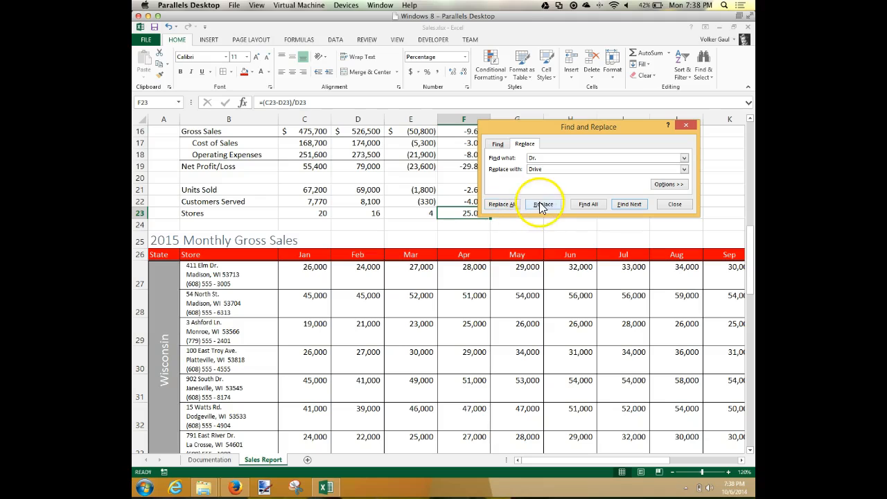
click(638, 203)
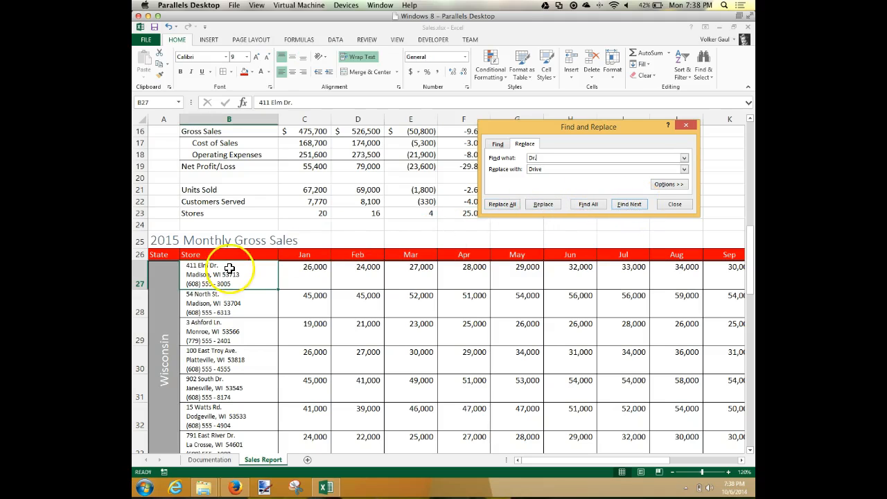
Step: Replace the first two "Dr." matches with "Drive" one at a time, and replace all remaining matches at once
click(543, 203)
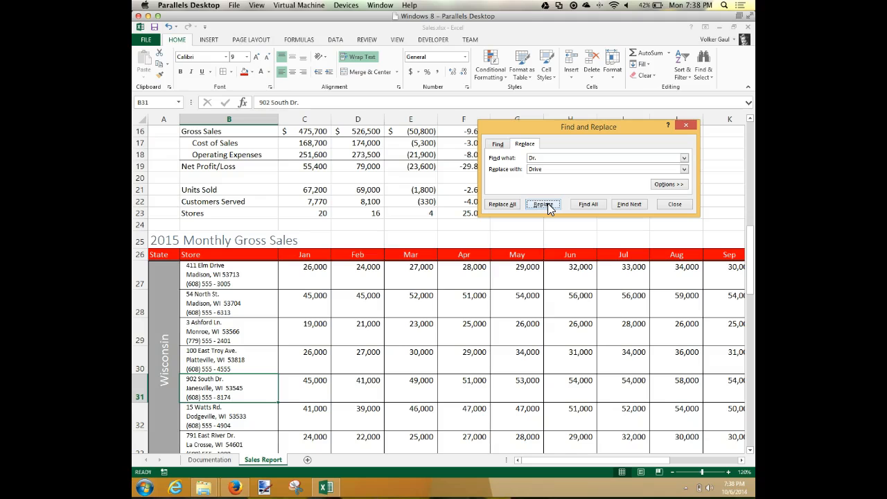
click(543, 203)
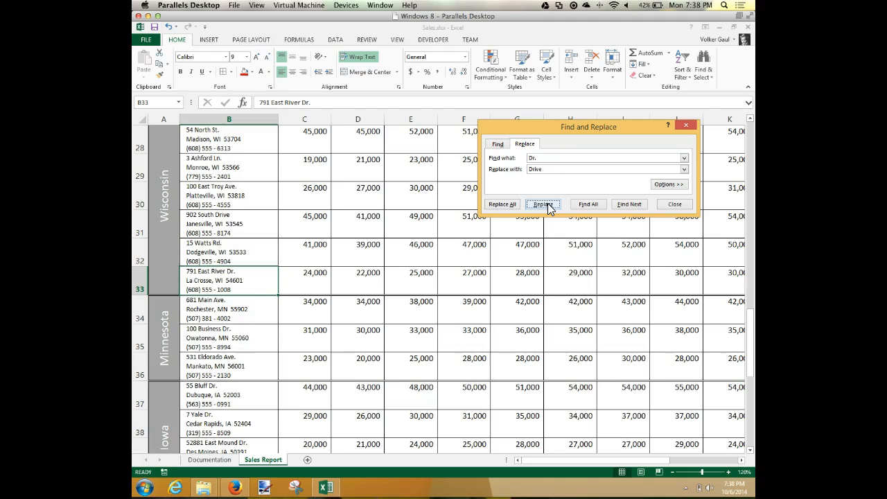
click(502, 203)
click(446, 279)
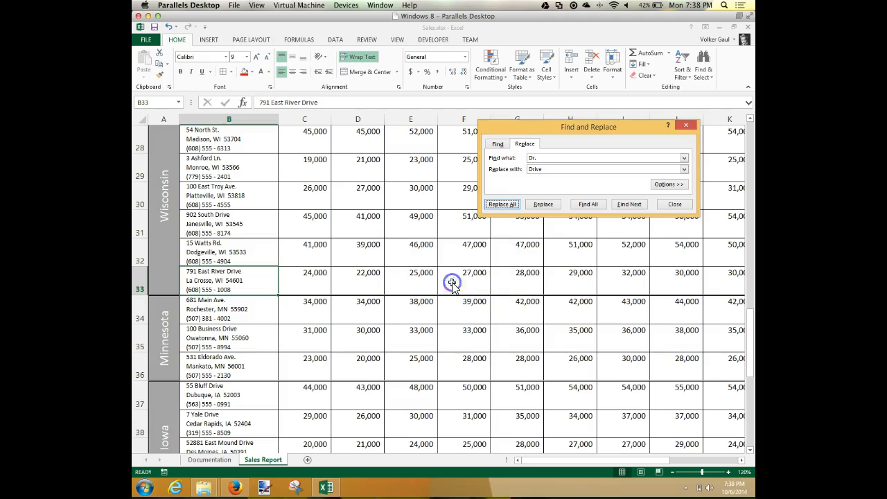
click(677, 210)
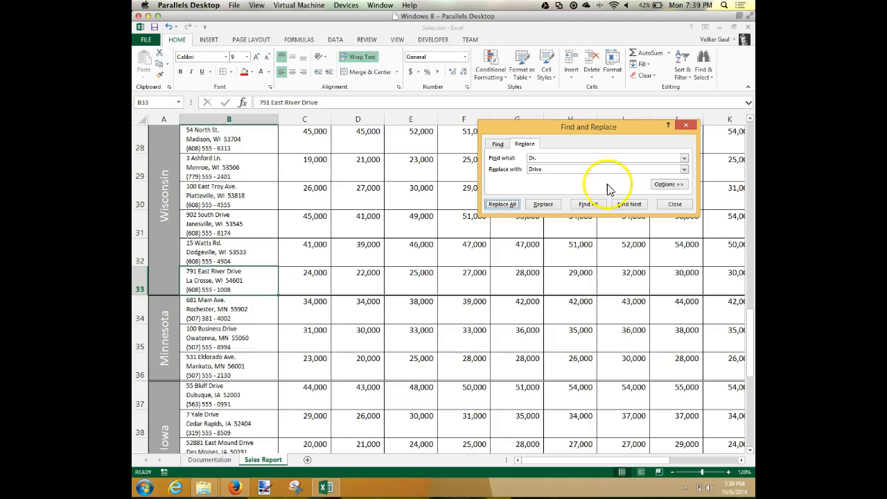
Step: Expand the Find and Replace options and clear the search text
click(670, 184)
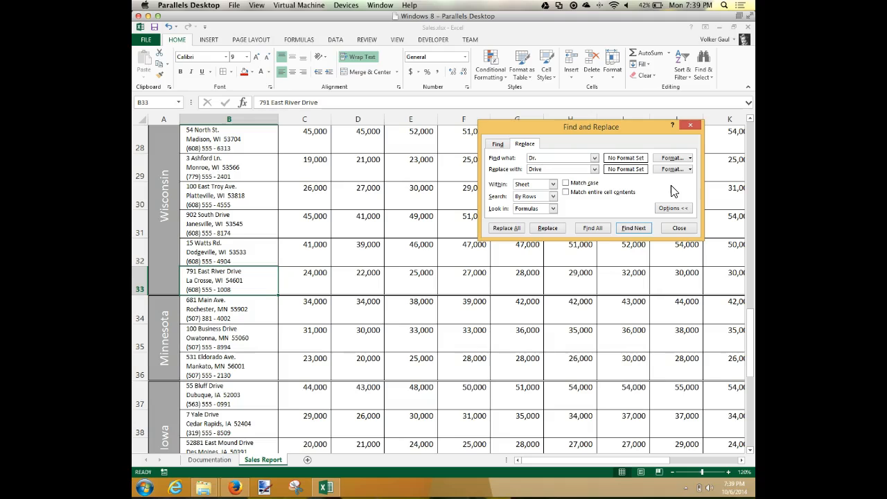
drag(546, 158, 483, 154)
key(BackSpace)
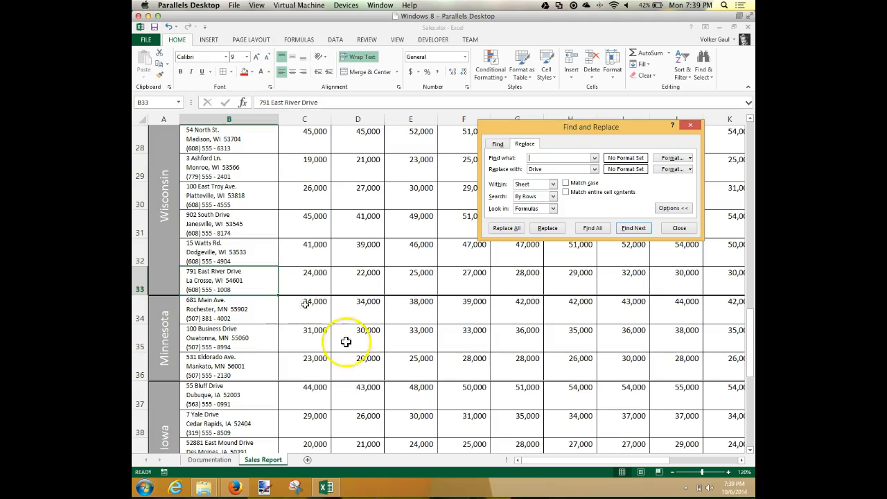
Step: Switch to the textbook in Firefox to check the find and replace instructions
click(236, 487)
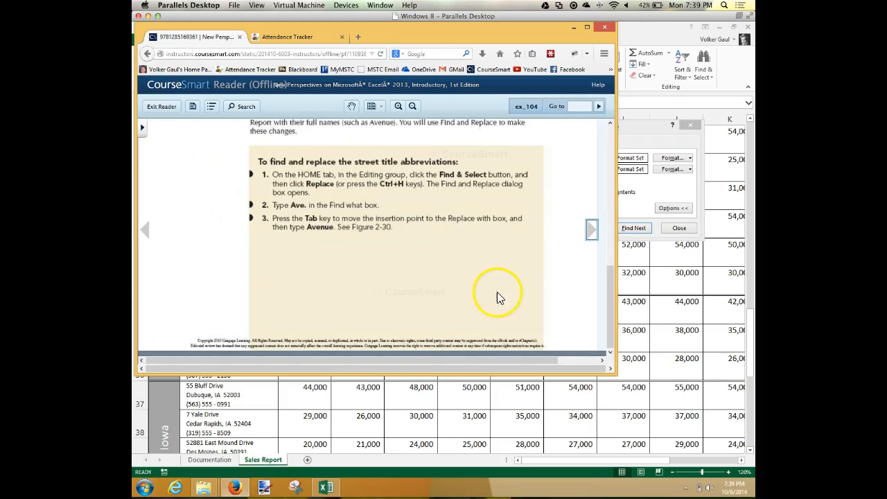
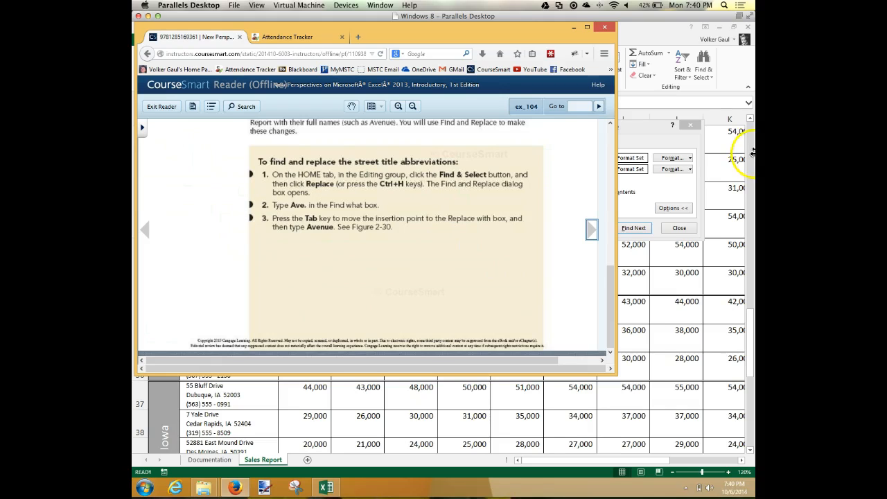
Step: Return to the Find and Replace dialog in Excel and clear the replacement text
click(650, 123)
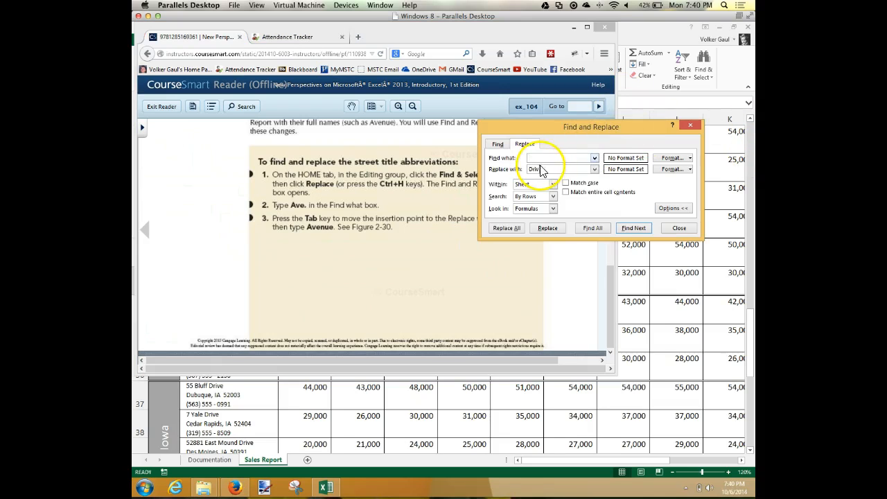
click(519, 169)
key(BackSpace)
click(573, 165)
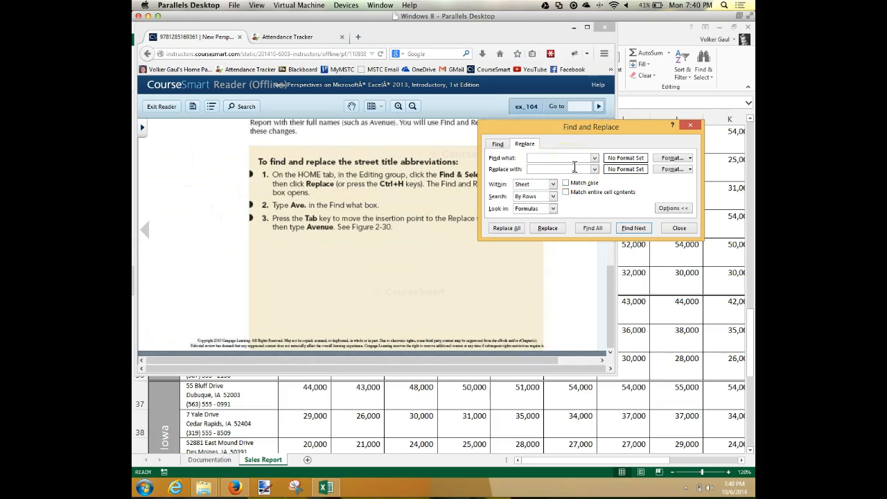
Step: Set the find format to white font color, leaving the search text empty
click(691, 158)
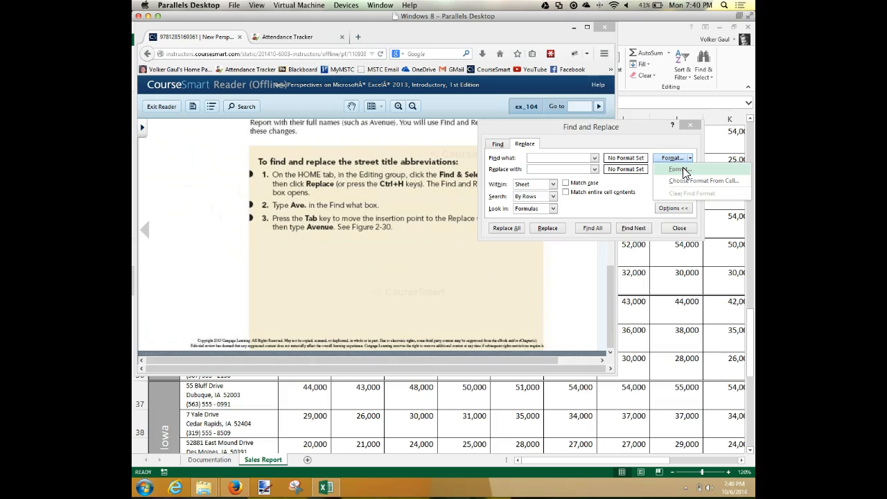
click(682, 170)
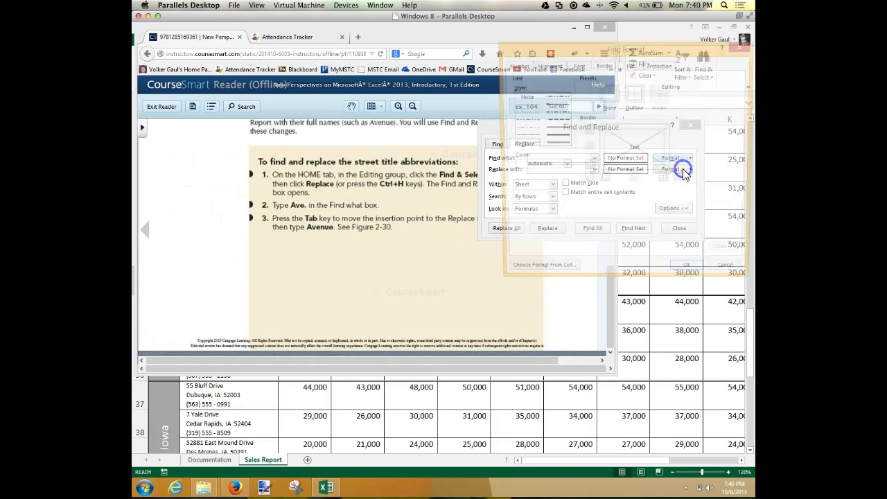
click(584, 82)
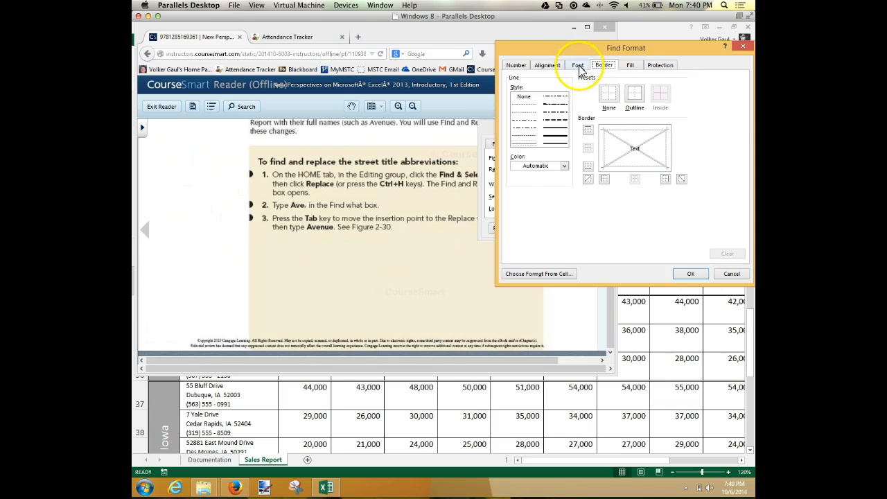
click(578, 65)
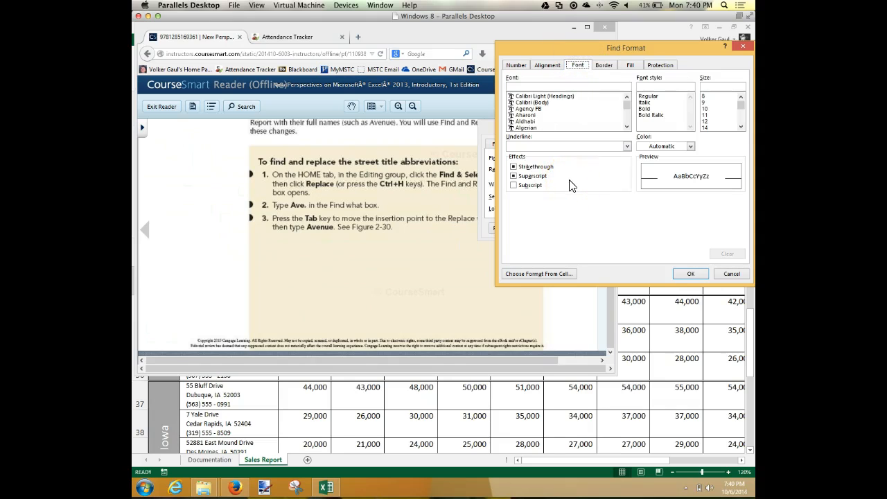
click(691, 146)
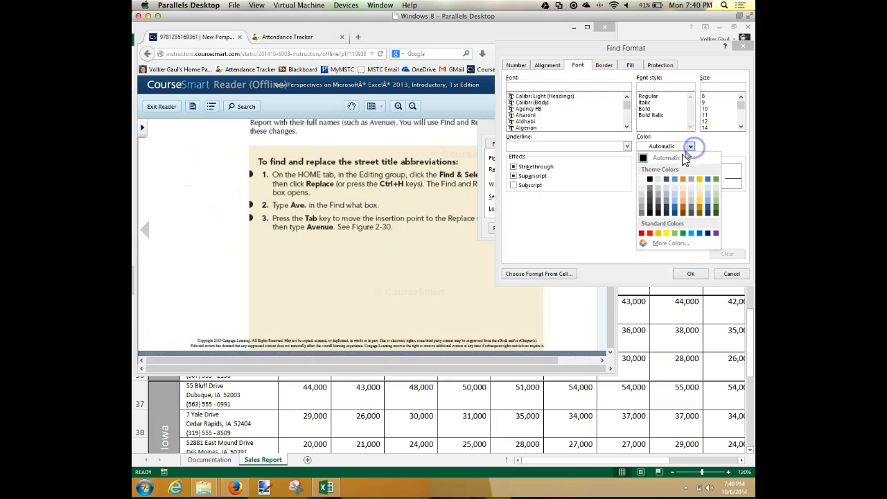
click(641, 182)
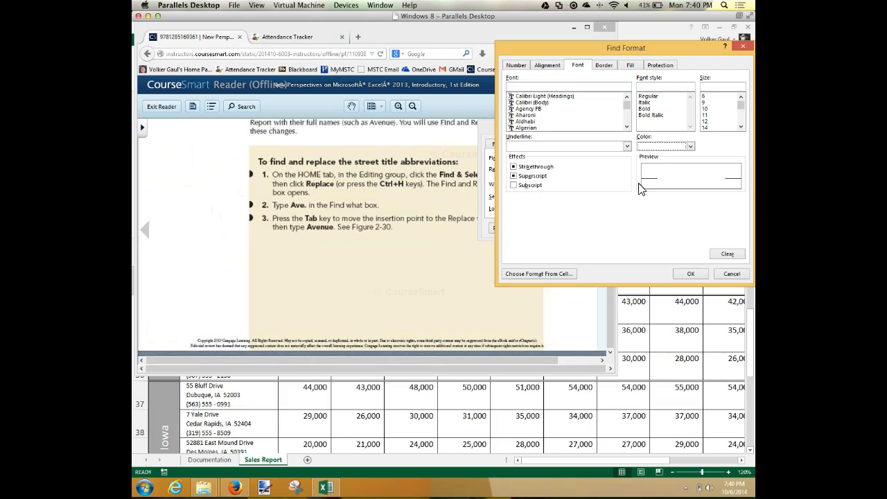
click(689, 270)
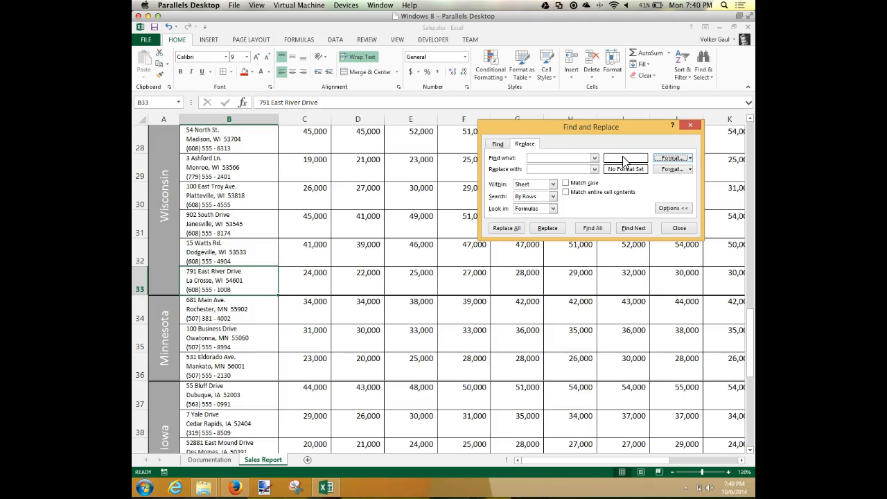
Step: Set the replacement format to yellow font color and replace all matches on the sheet
click(691, 170)
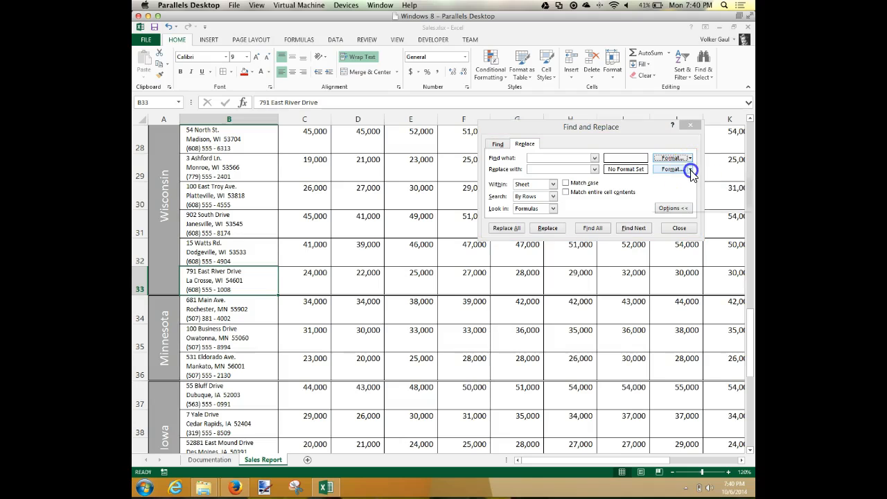
click(671, 172)
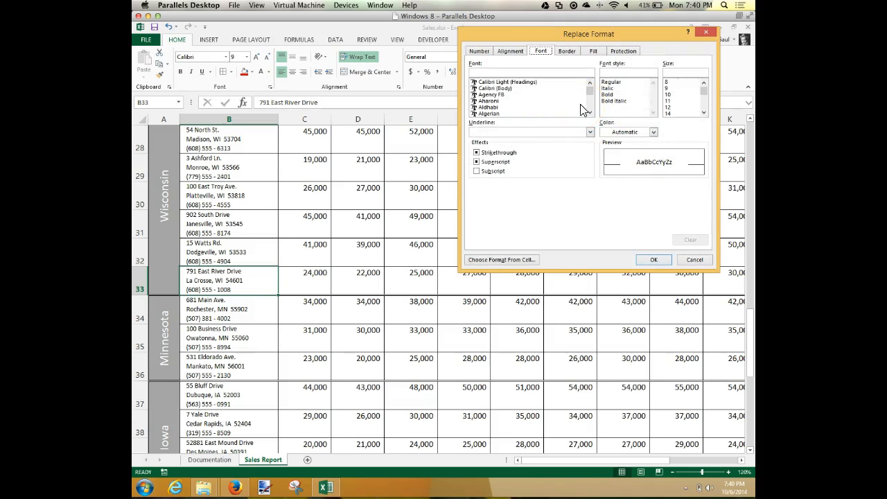
click(642, 127)
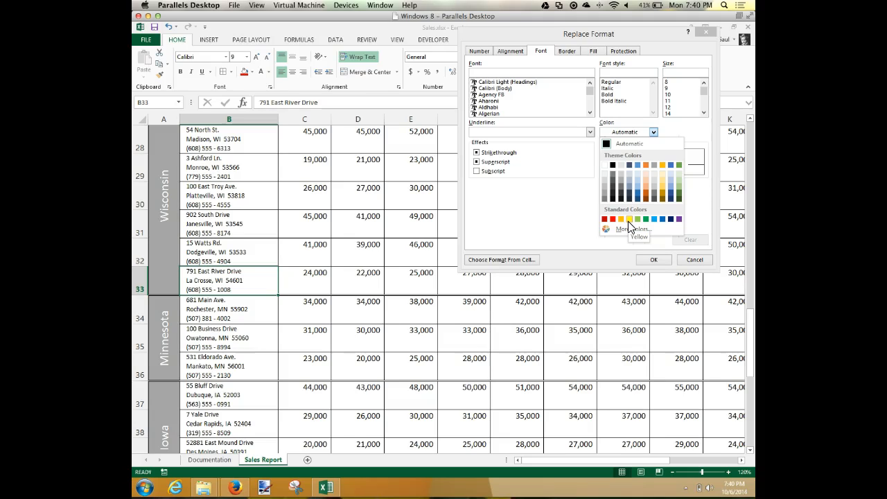
click(628, 221)
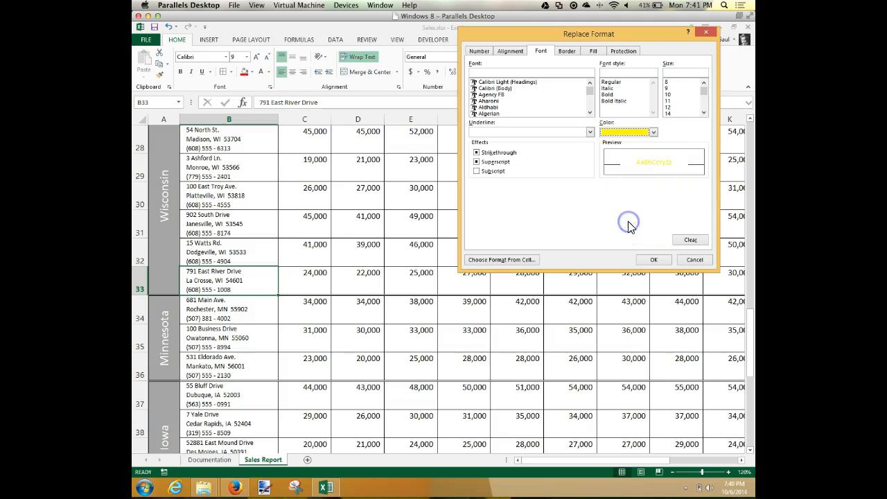
click(653, 260)
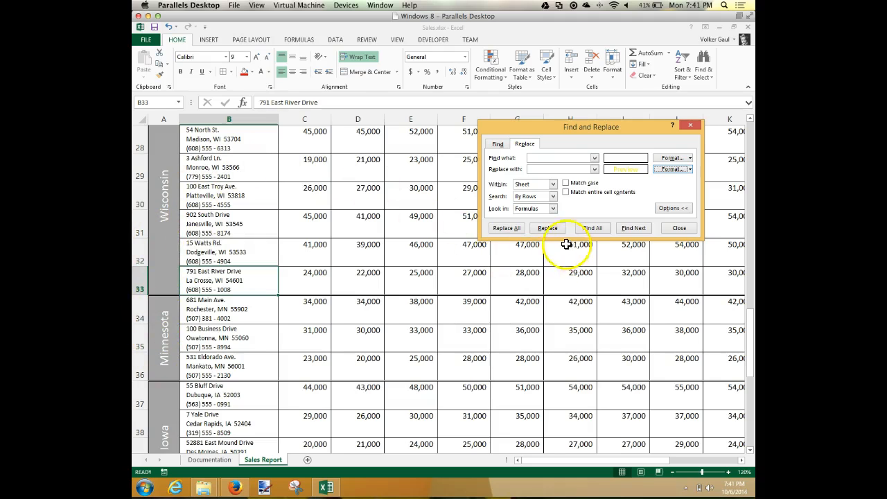
click(507, 229)
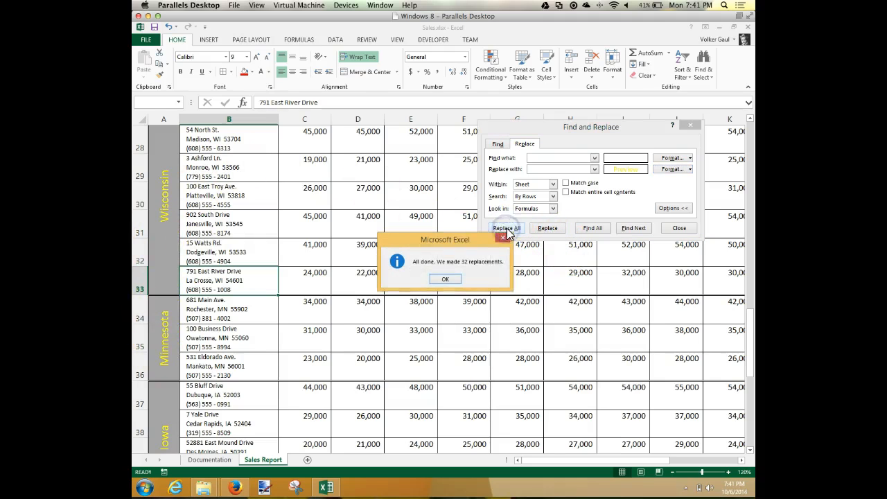
click(446, 280)
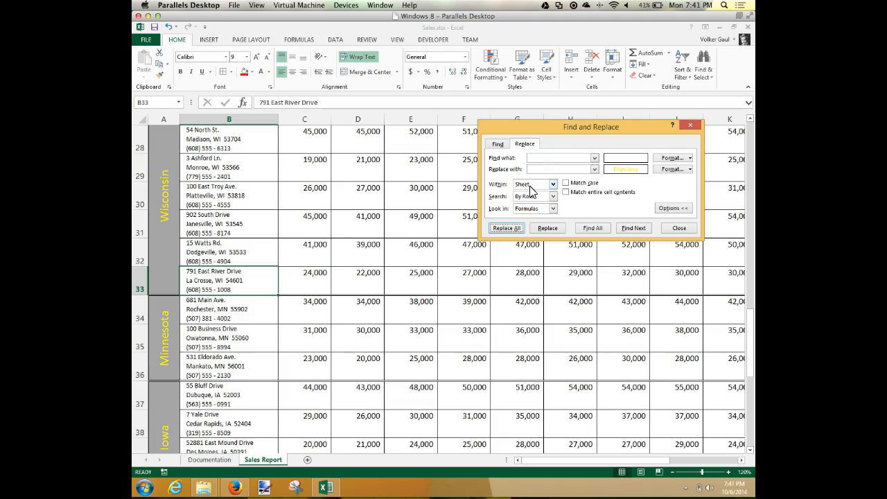
Step: Check the search scope choices, close Find and Replace, and examine the font color of the table headers and state labels
click(553, 185)
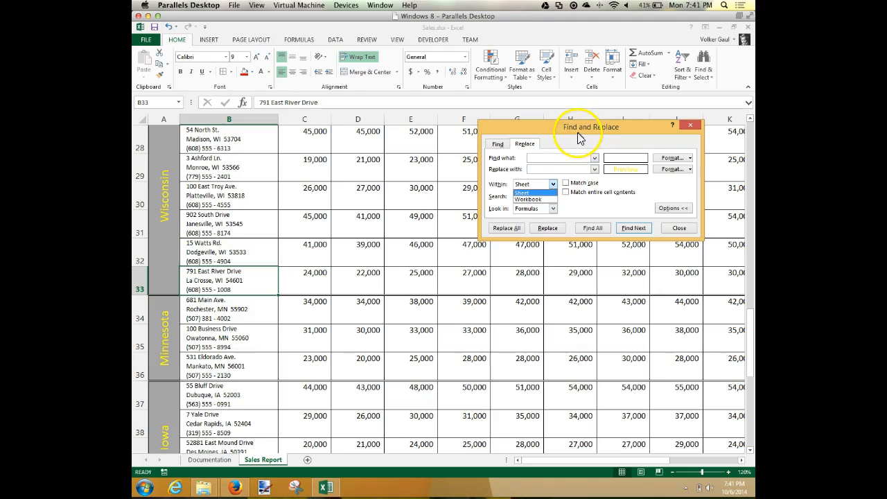
click(531, 142)
click(680, 229)
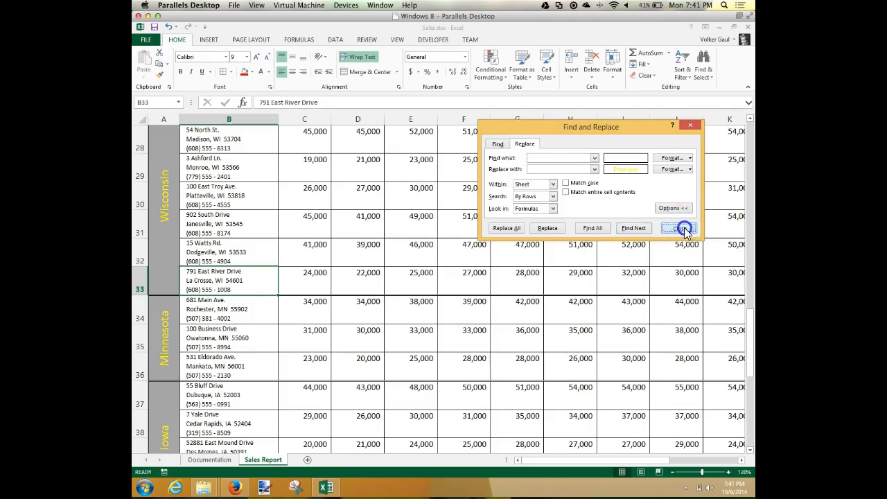
scroll(503, 302, down, 2)
scroll(504, 302, up, 6)
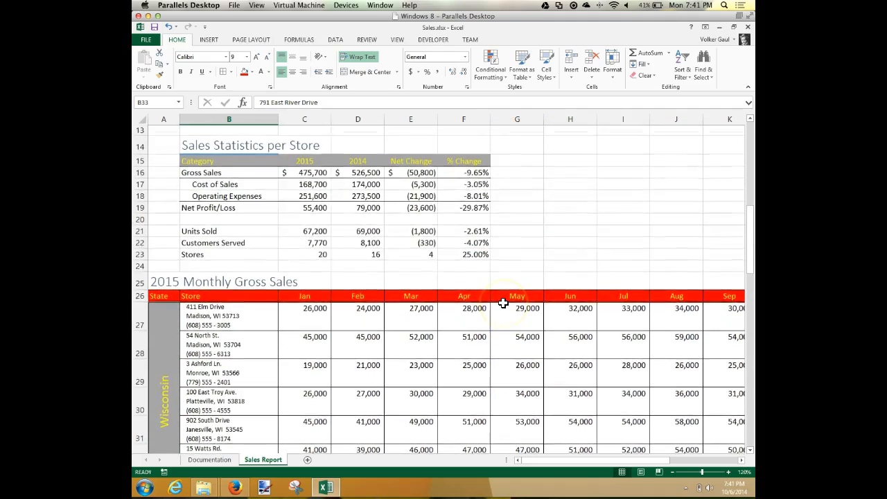
scroll(499, 300, down, 1)
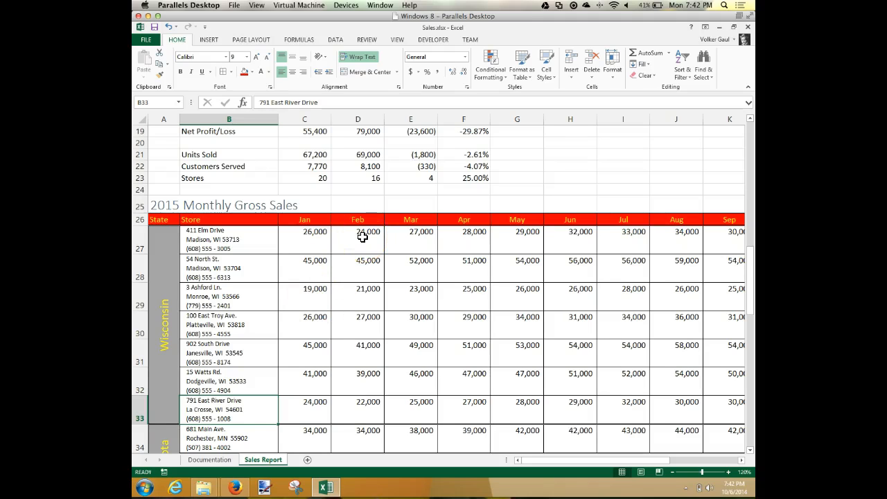
Step: Reopen Find and Replace, enter "DR," as search text, and clear both the find and replace formats
key(ctrl+h)
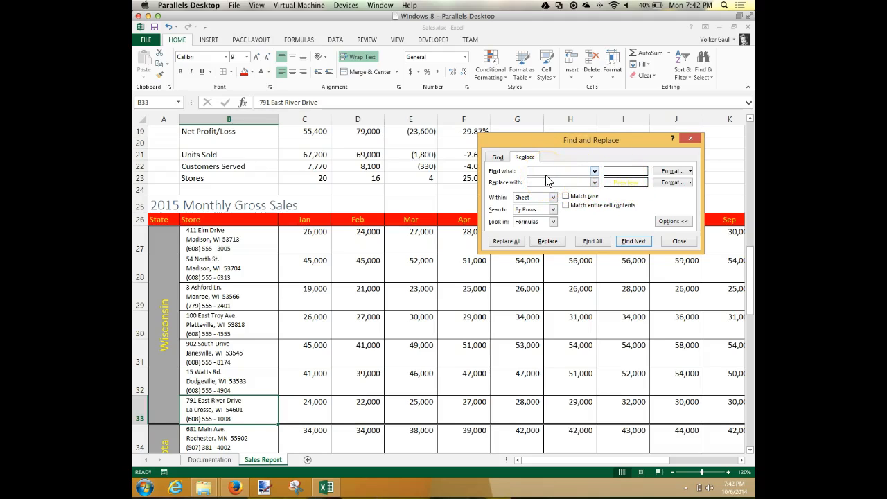
text(DR.)
click(689, 172)
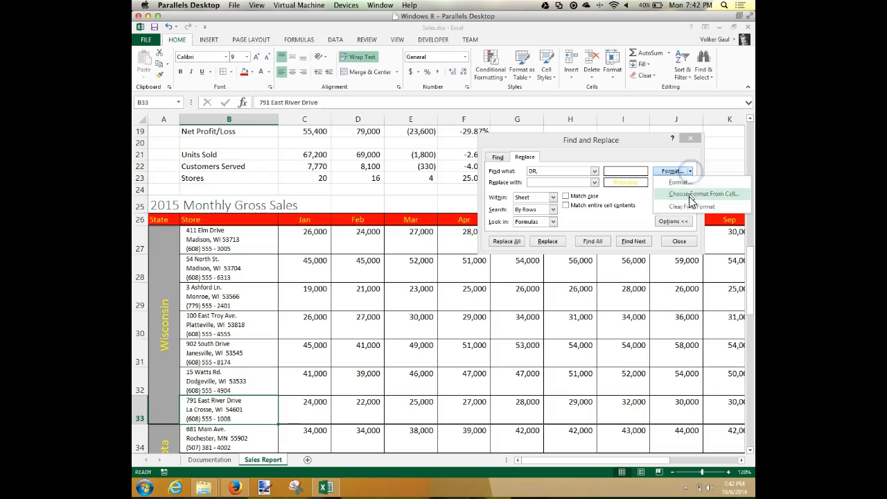
click(691, 208)
click(689, 183)
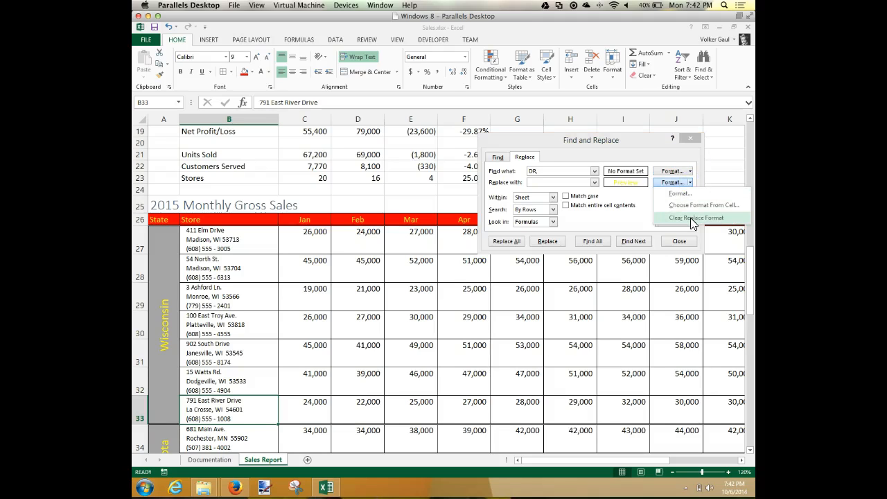
click(690, 218)
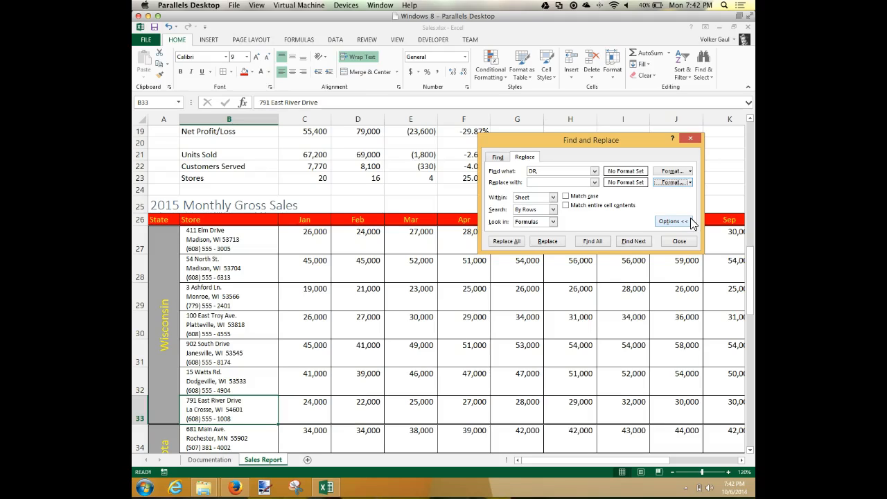
Step: Clear the search text and close Find and Replace
click(547, 169)
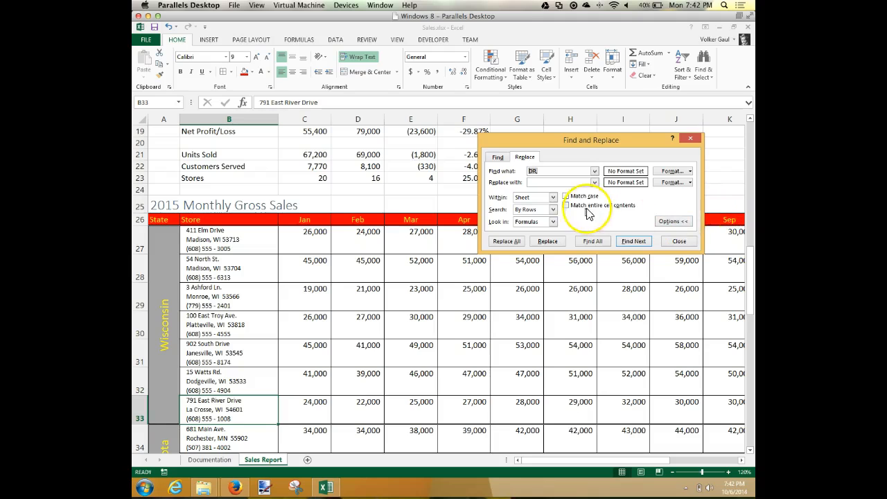
key(BackSpace)
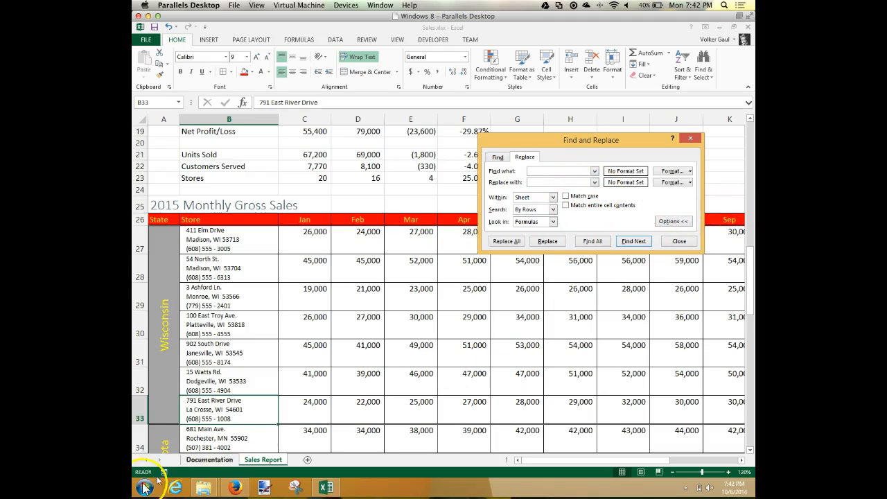
click(153, 471)
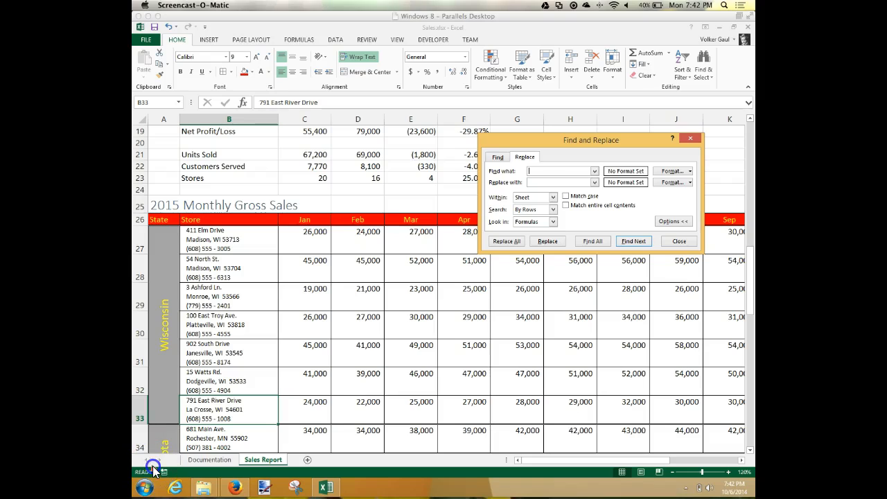
click(682, 241)
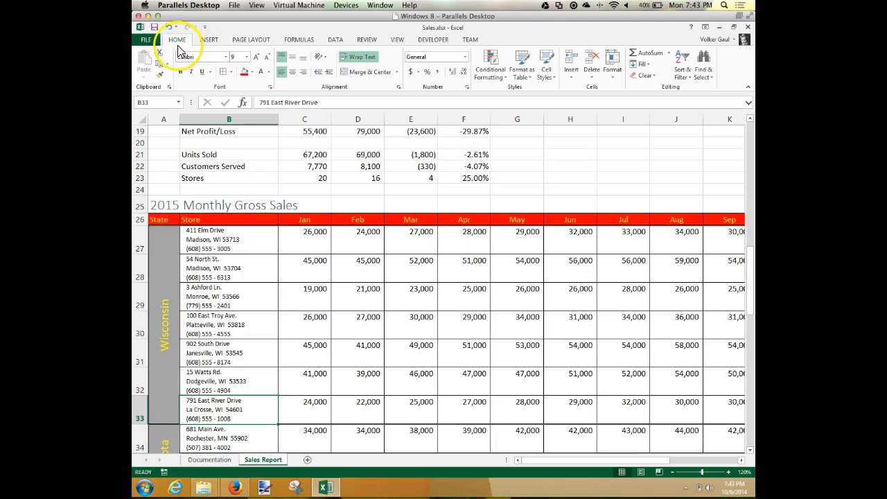
Step: Try the Main Event theme on the workbook and undo the theme change
click(255, 40)
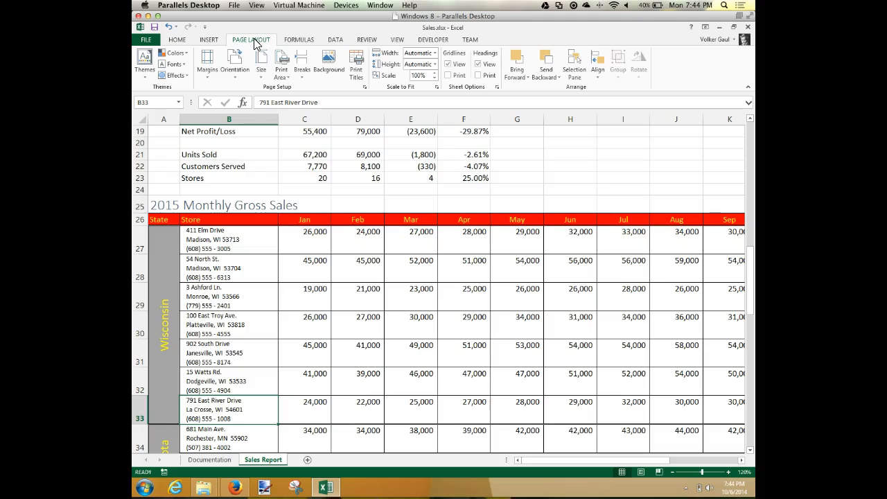
click(145, 81)
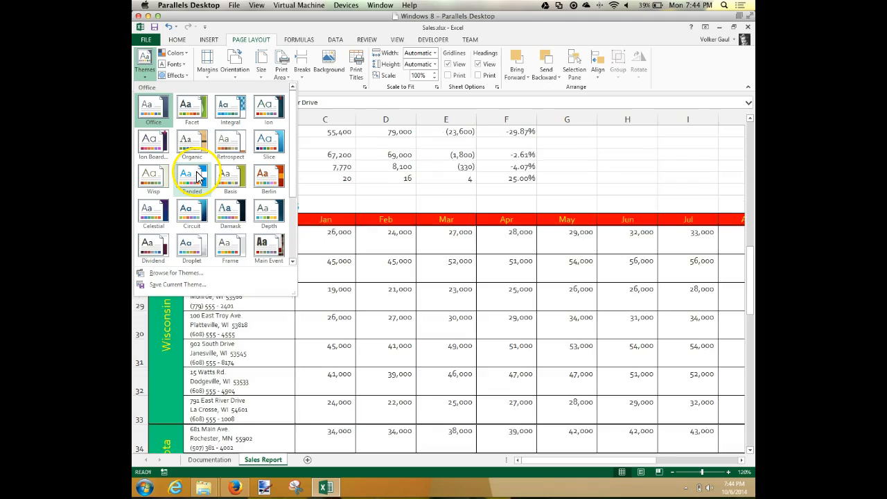
click(268, 250)
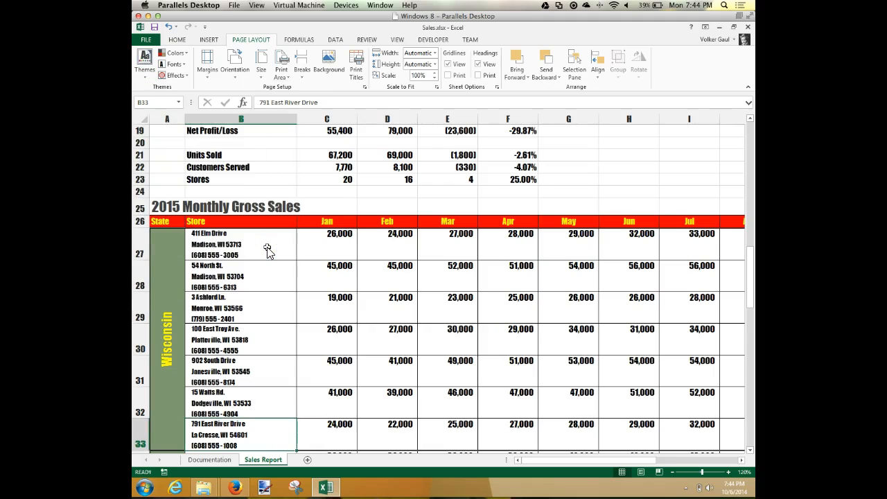
click(147, 83)
key(ctrl+z)
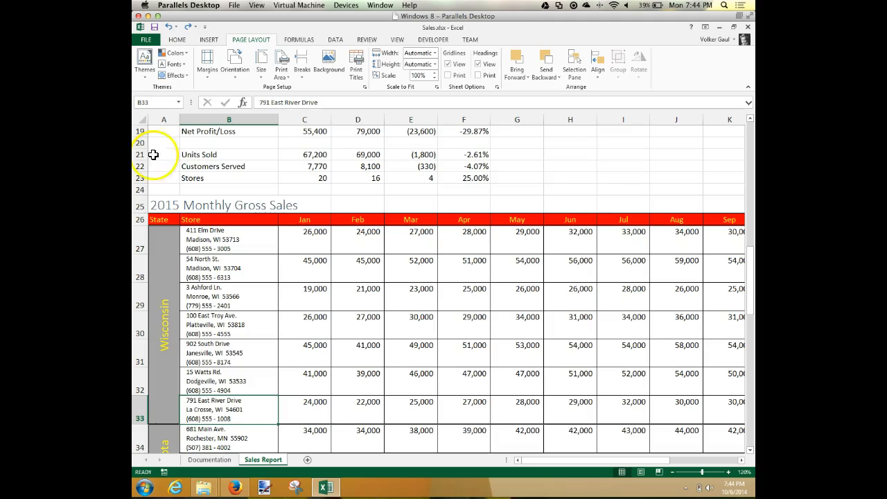
Step: Switch to the textbook in Firefox and page forward to the workbook theme instructions on page EX 107
click(244, 485)
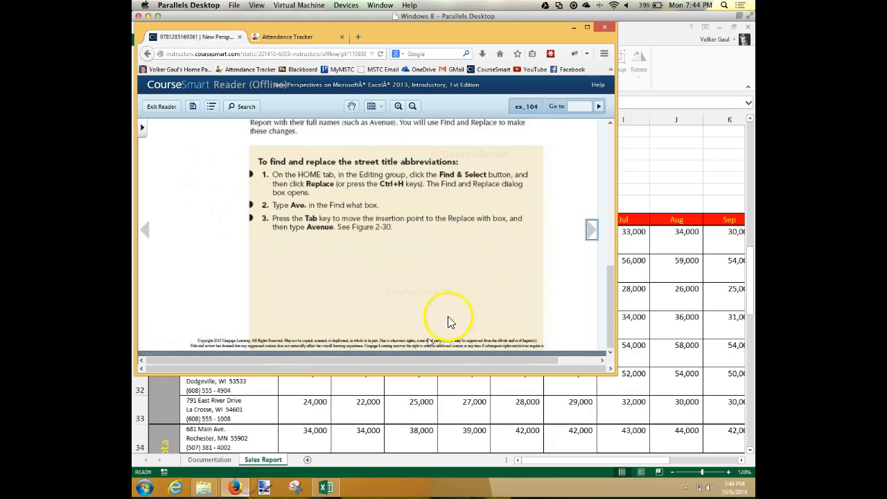
click(590, 232)
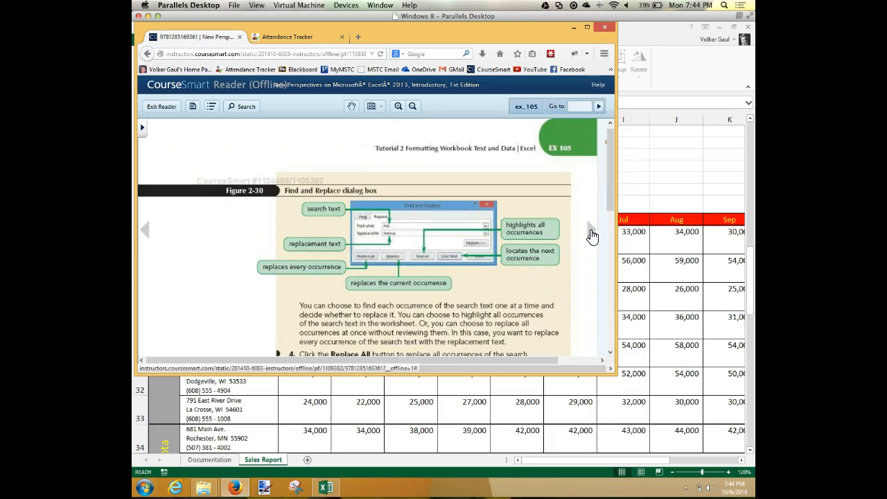
click(590, 231)
click(590, 233)
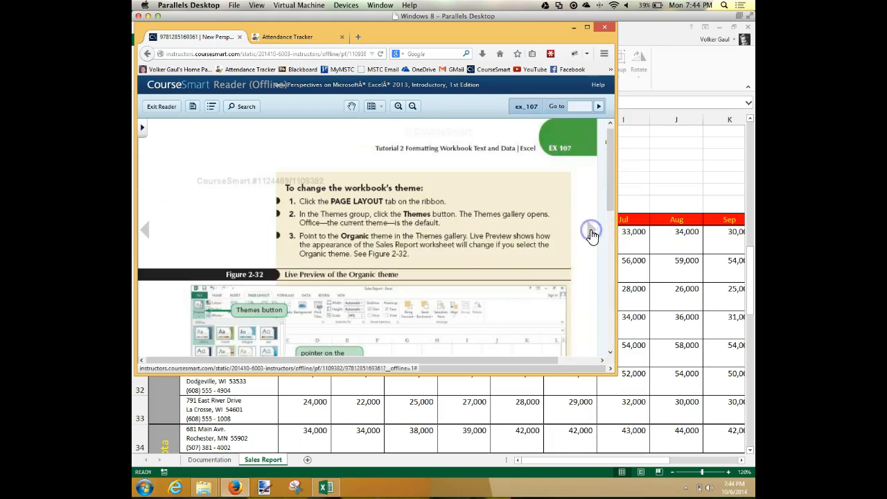
Step: Read the conditional formatting section on textbook page EX 108 and return to the Sales Report sheet in Excel
click(590, 233)
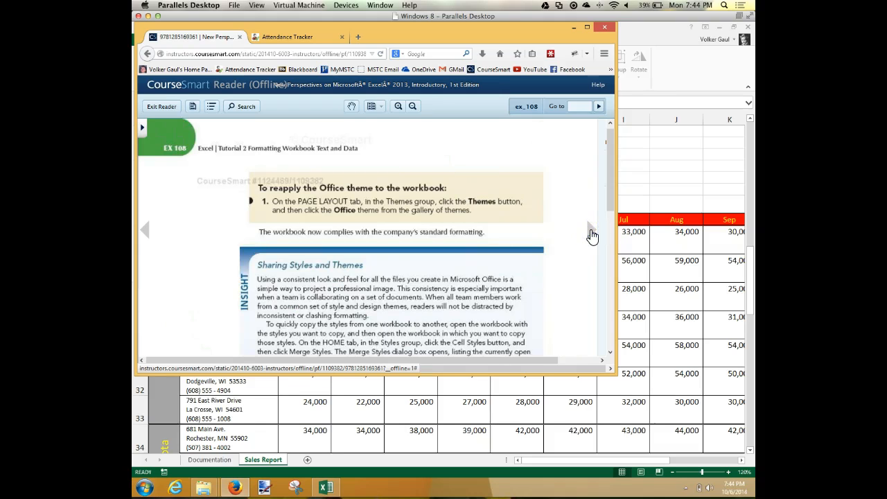
scroll(530, 267, down, 10)
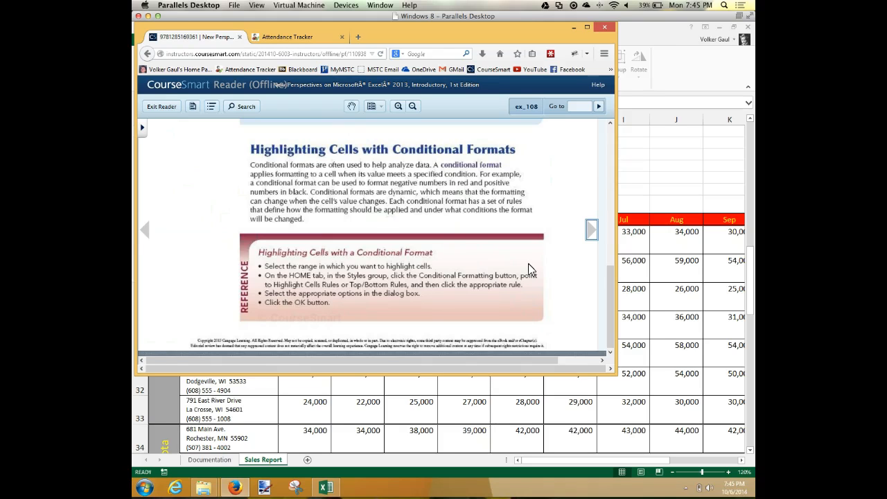
click(667, 184)
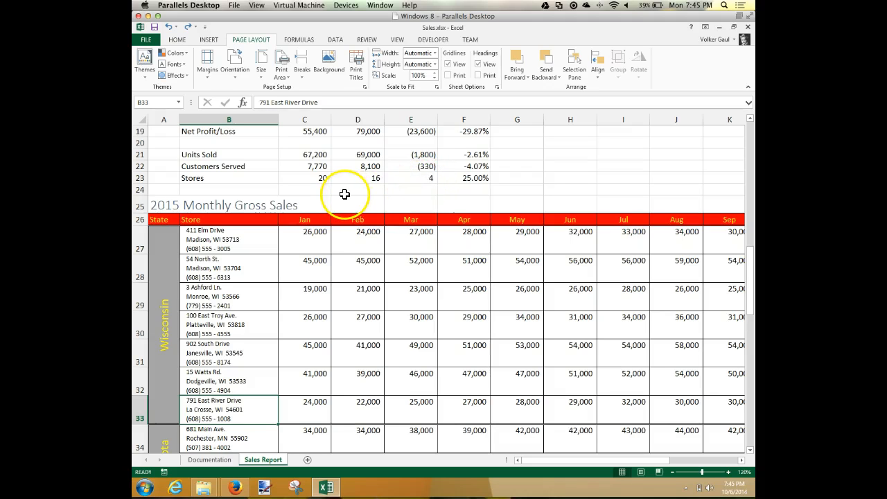
Step: Apply a Less Than conditional formatting rule to E6:F9 and E16:F22 that shows values below 0 in Red Text
scroll(358, 203, up, 6)
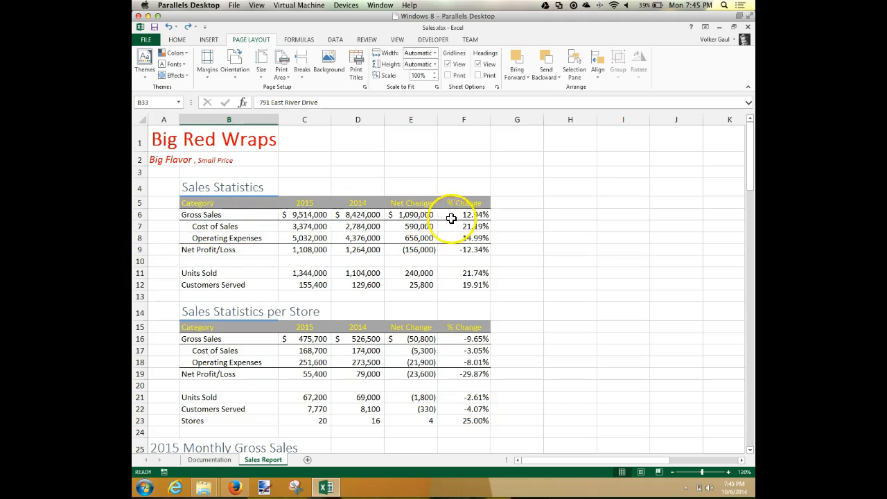
drag(420, 216, 471, 249)
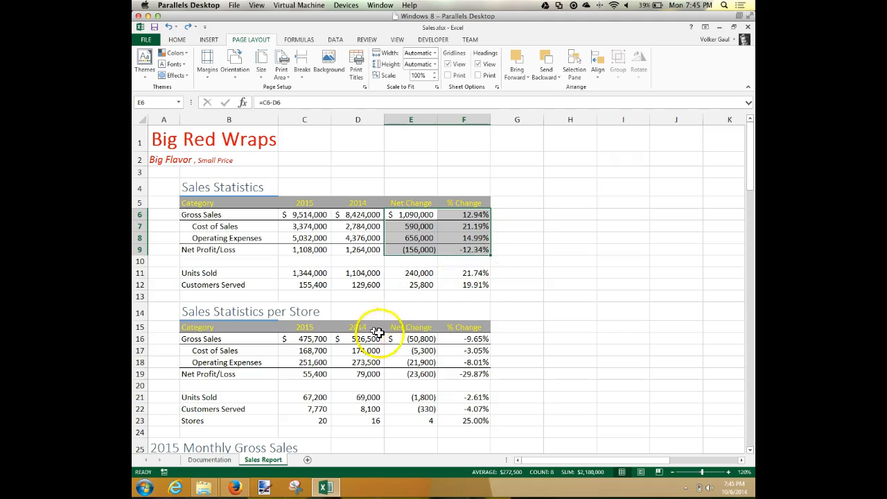
drag(408, 339, 465, 405)
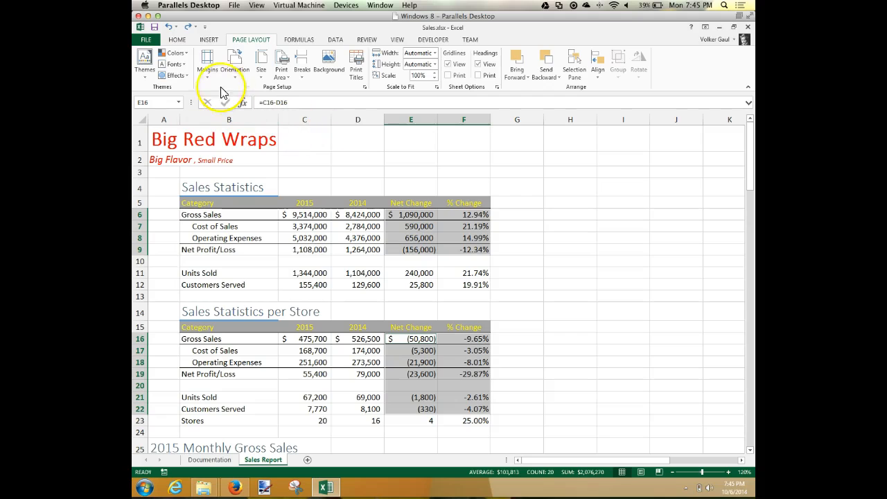
click(177, 42)
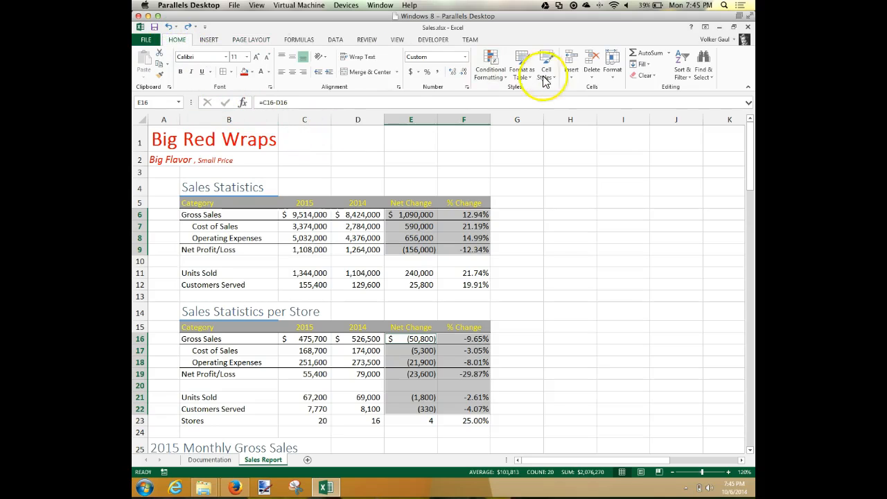
click(489, 76)
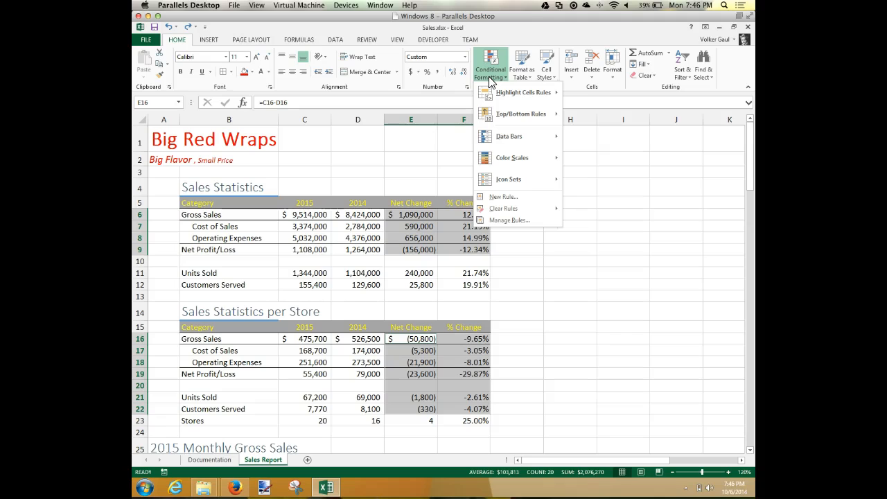
click(504, 138)
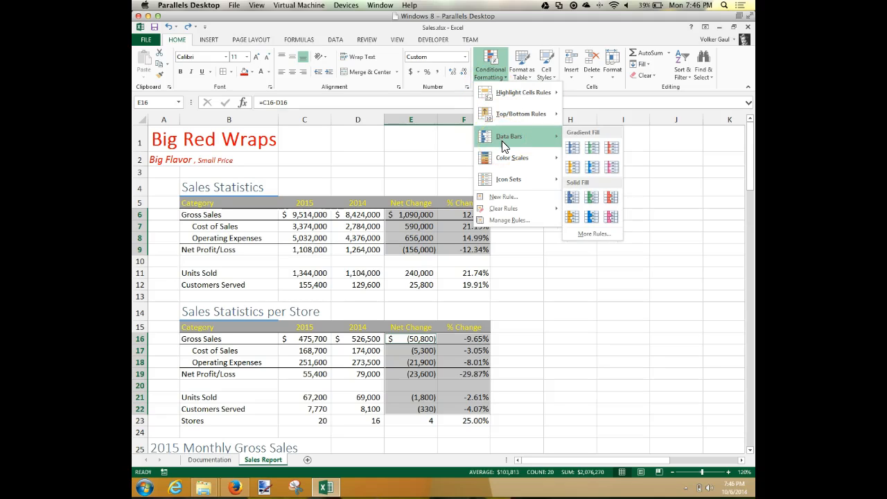
click(509, 95)
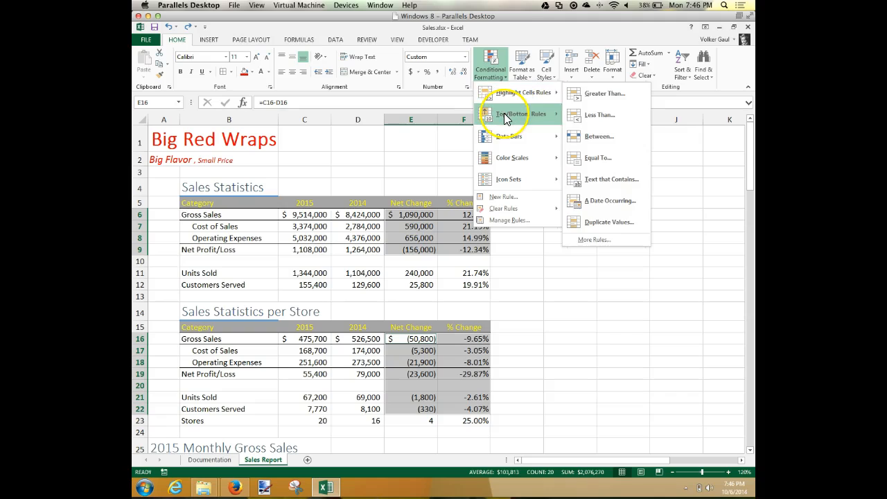
click(504, 113)
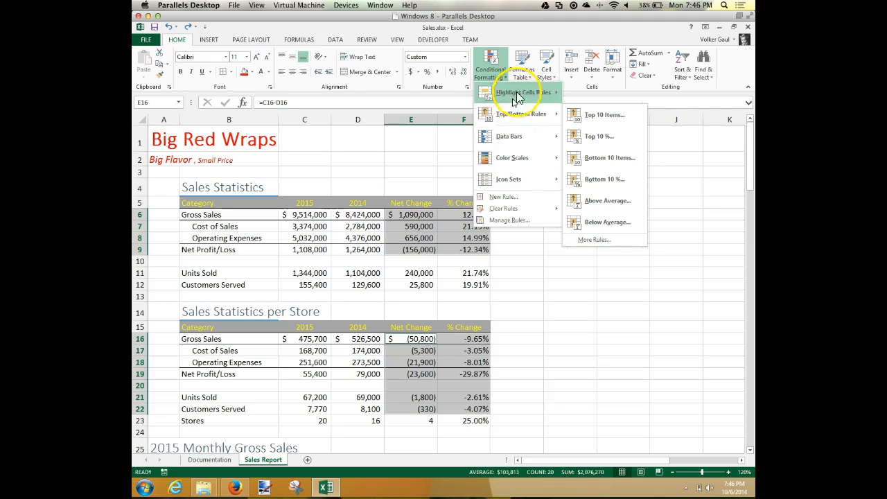
mouse_move(525, 92)
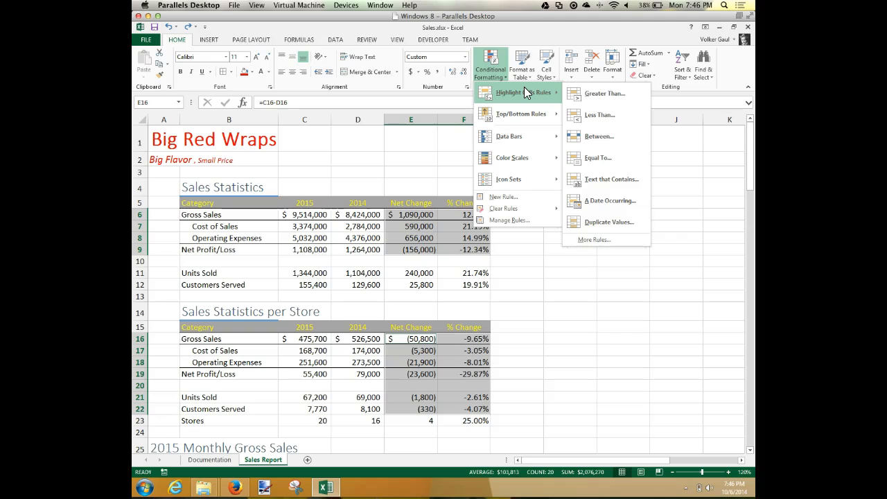
click(600, 116)
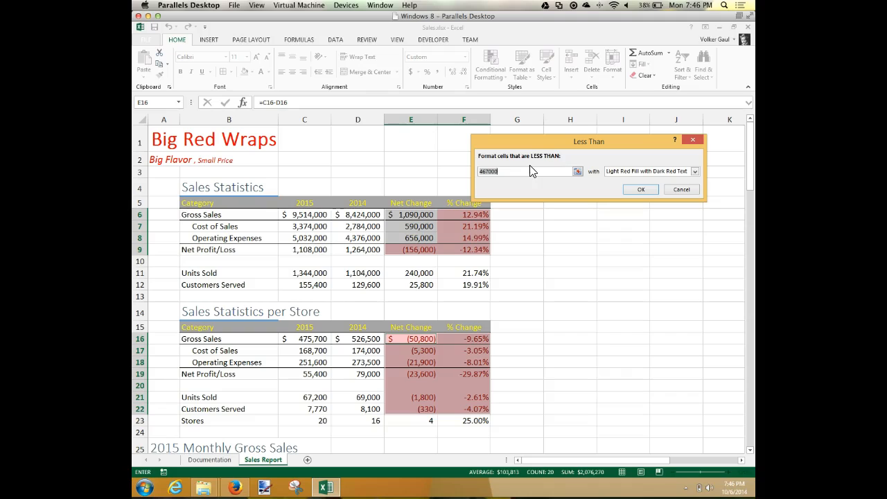
text(0)
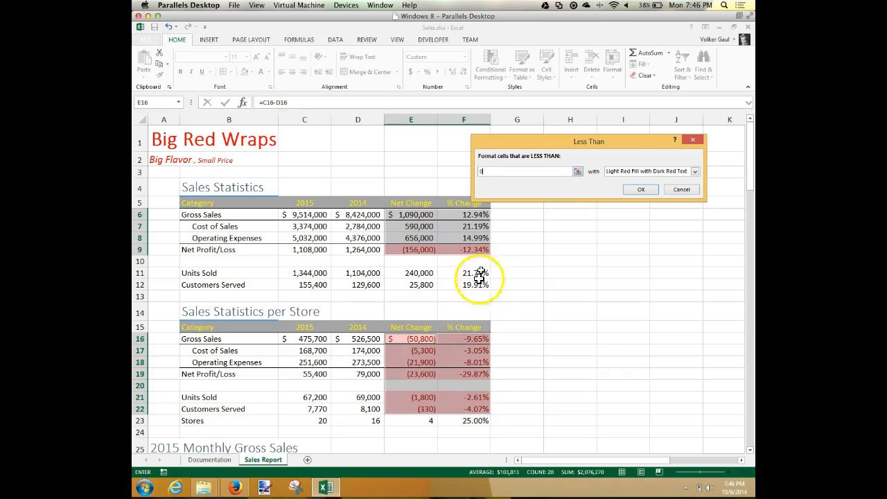
click(696, 171)
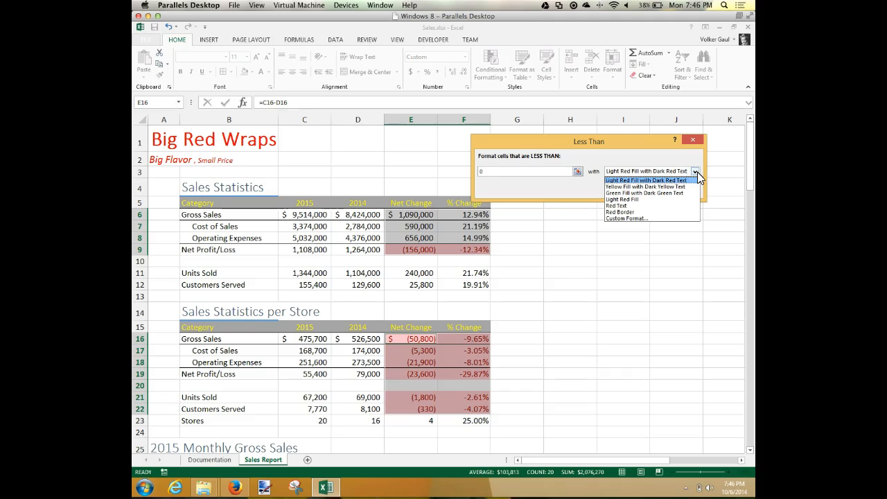
click(621, 206)
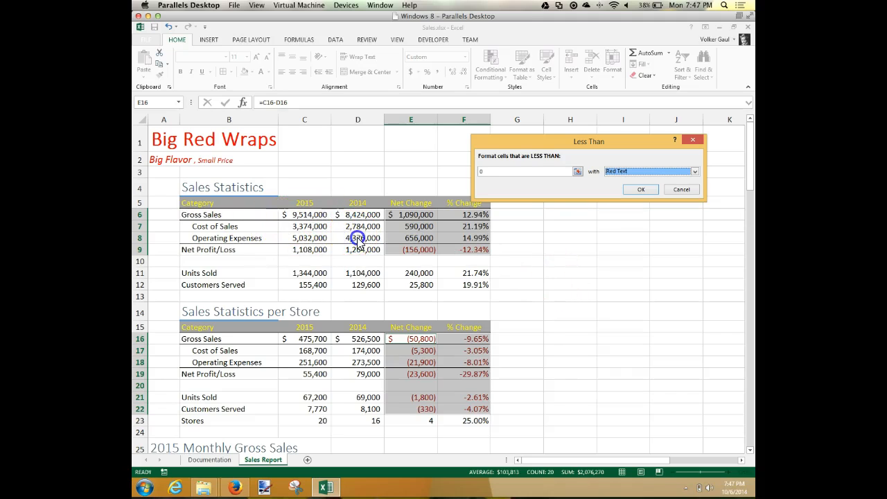
click(641, 189)
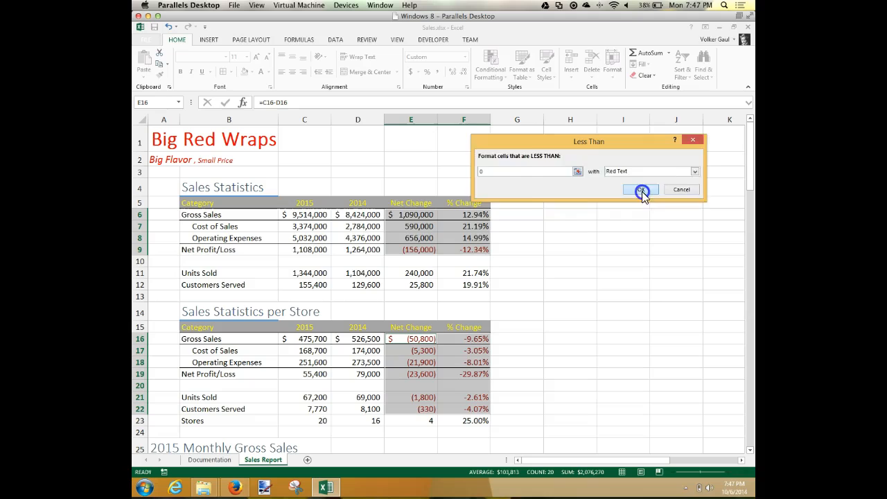
Step: Try 4576000 as the 2014 Operating Expenses in D8 and undo the change
click(353, 240)
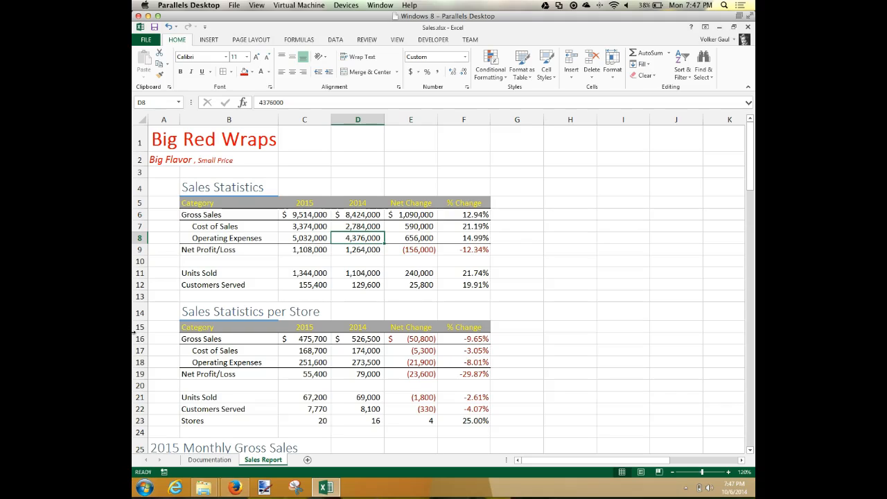
text(457)
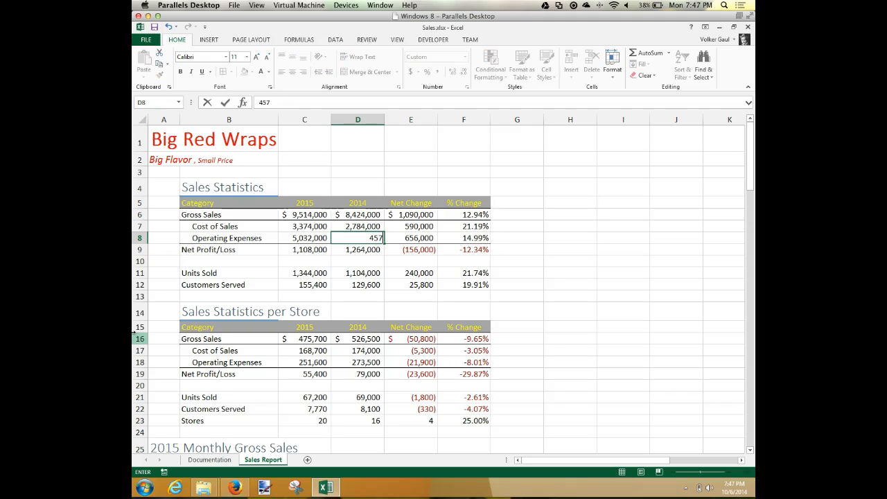
text(6000)
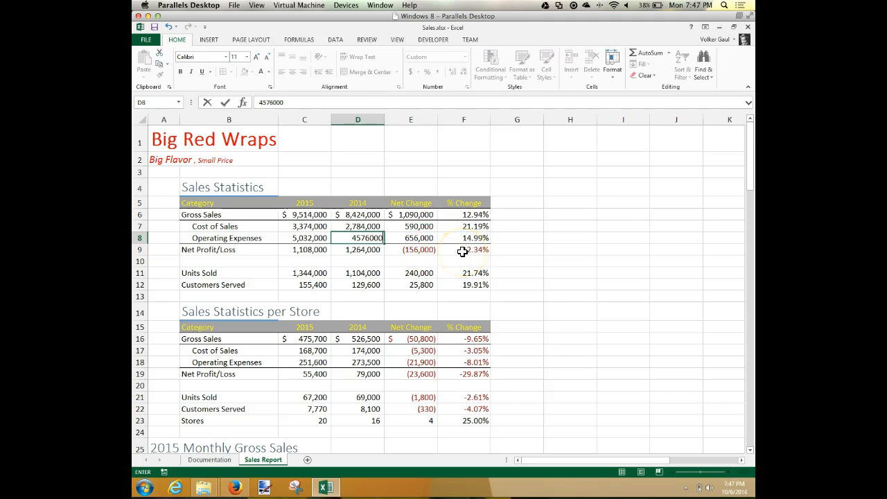
key(Return)
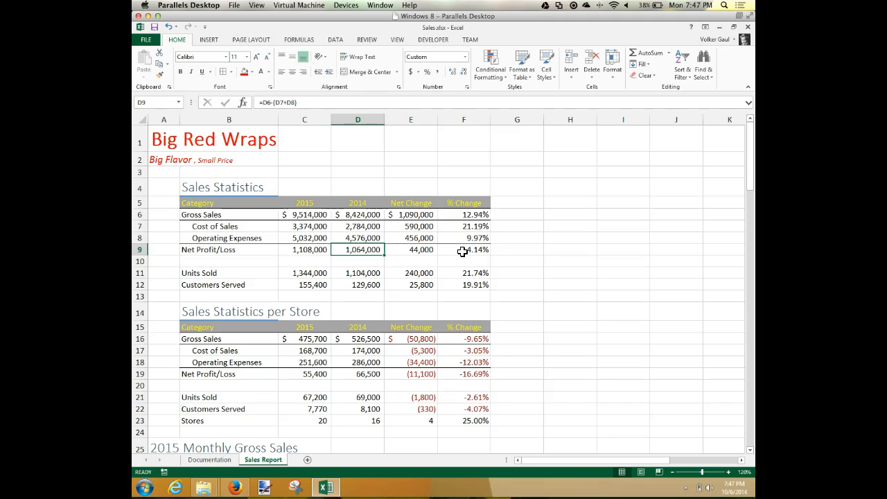
key(ctrl+z)
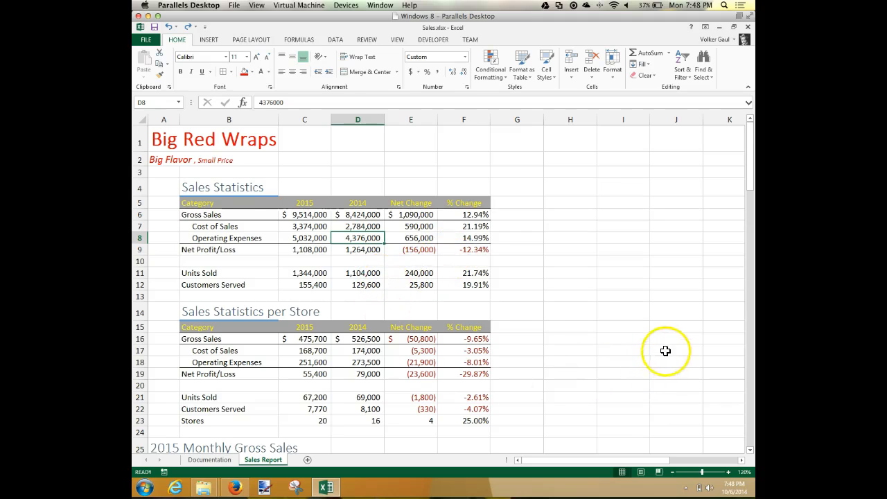
Step: Select the 20 store averages in the Average column, starting at P27
click(161, 103)
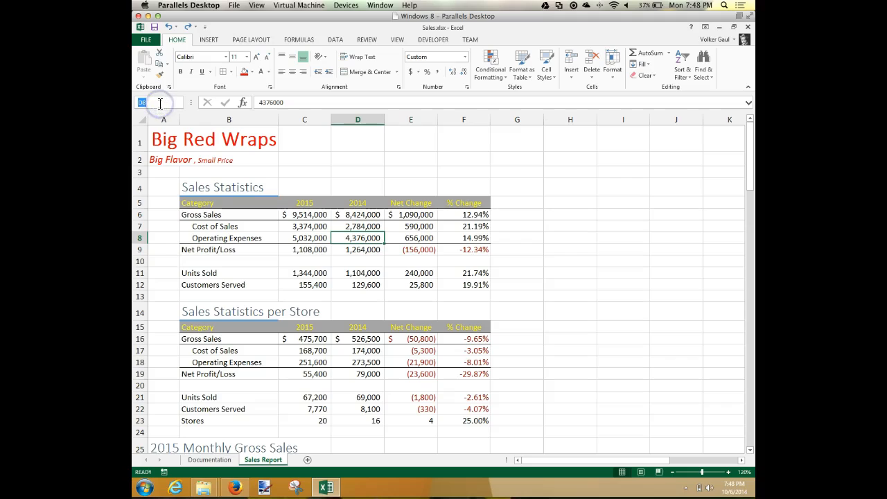
text(p27:p4)
key(BackSpace)
text(4)
key(Return)
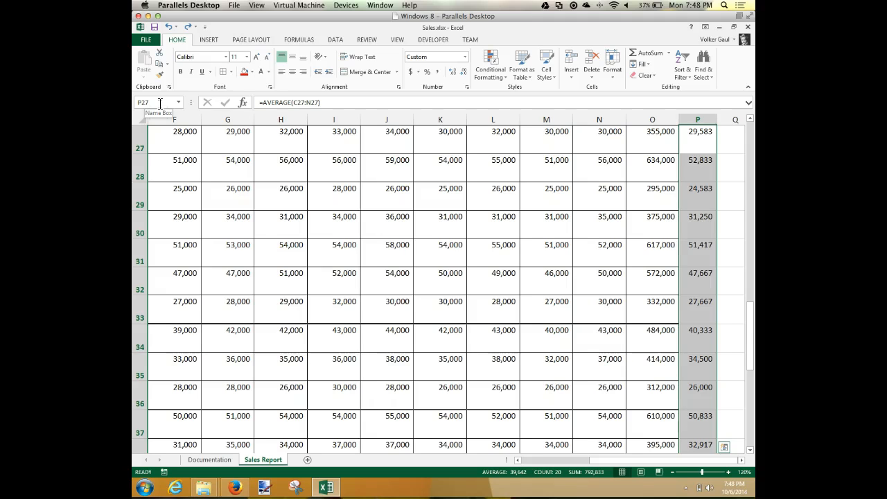
Step: Try the Quick Analysis Top 10% highlight on the selected averages and undo it
click(724, 447)
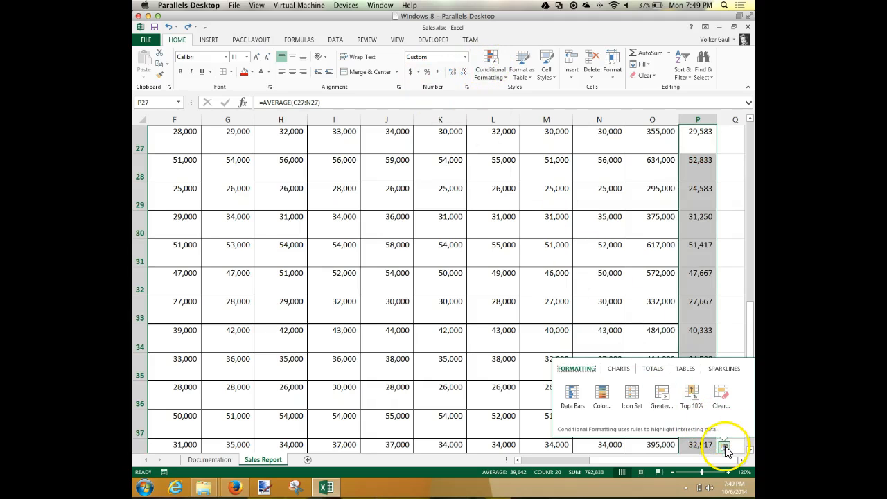
click(692, 396)
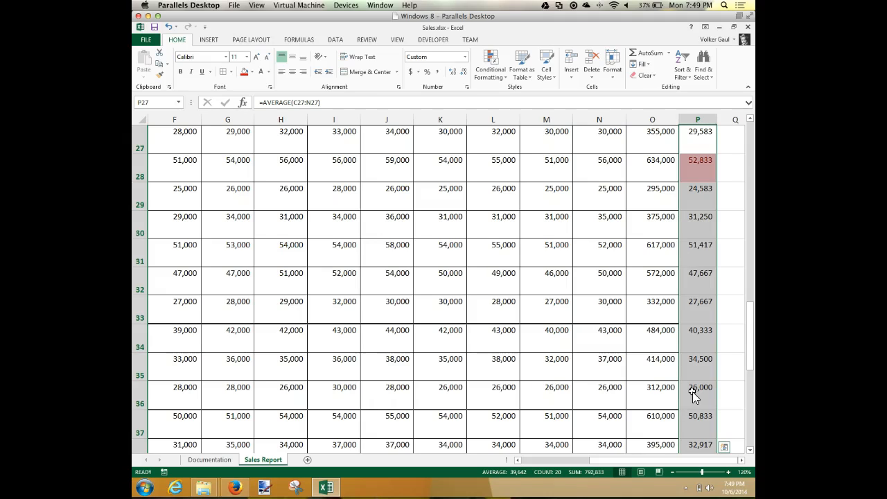
key(ctrl+z)
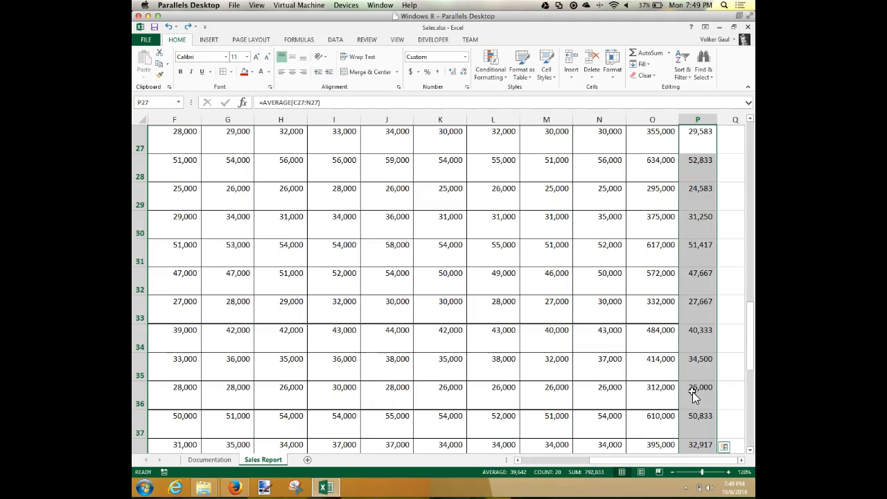
Step: Apply a Top 10 Items rule to the selected averages, limited to the top 5 with Green Fill with Dark Green Text
click(494, 77)
click(502, 114)
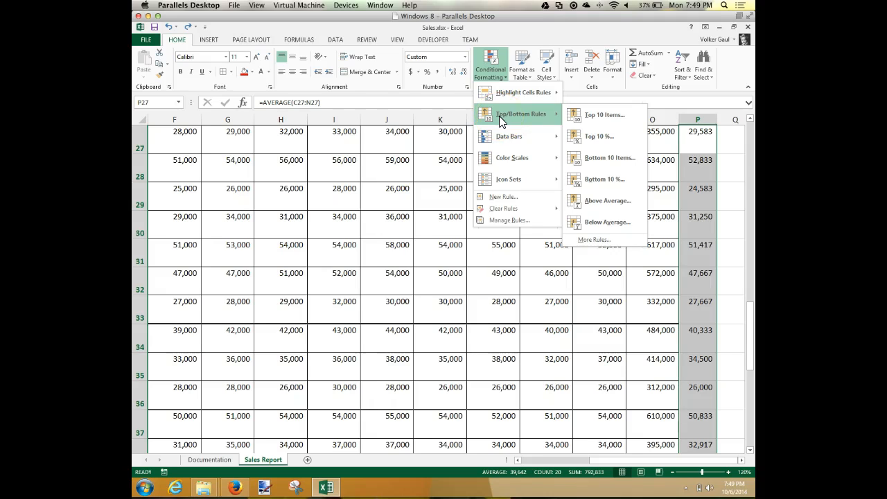
click(617, 115)
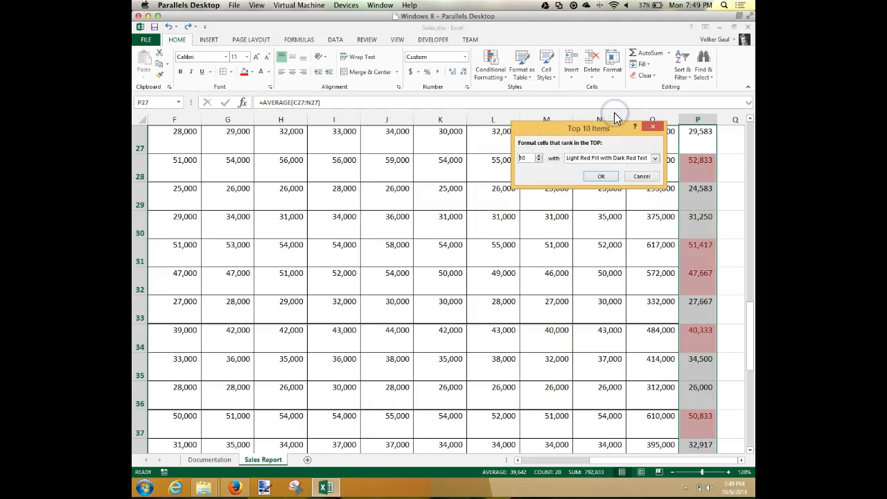
click(539, 158)
click(540, 161)
click(540, 161)
click(540, 162)
click(540, 162)
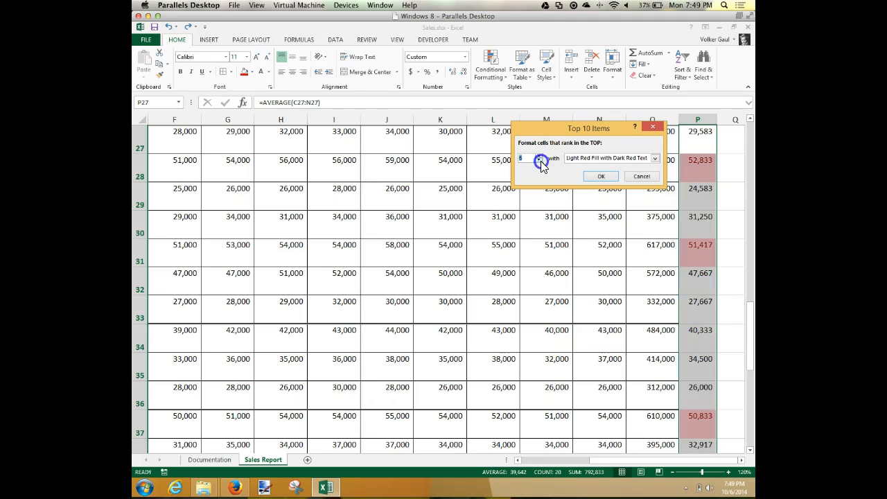
click(540, 161)
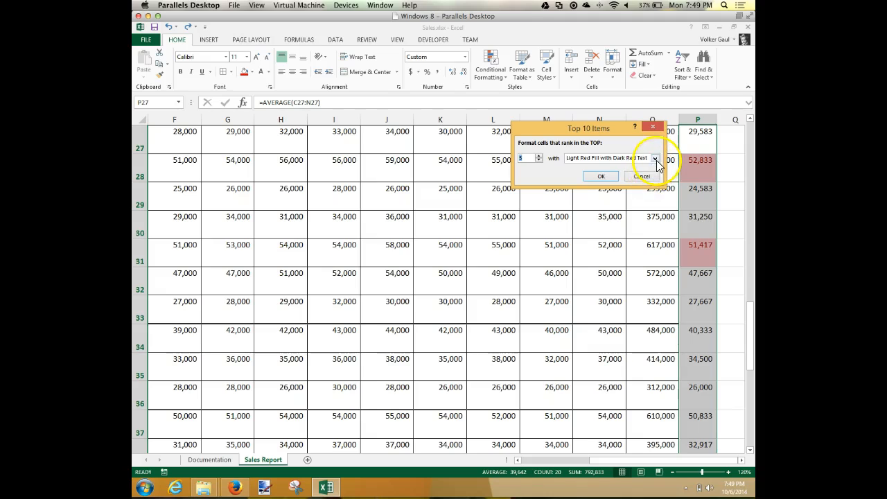
click(655, 159)
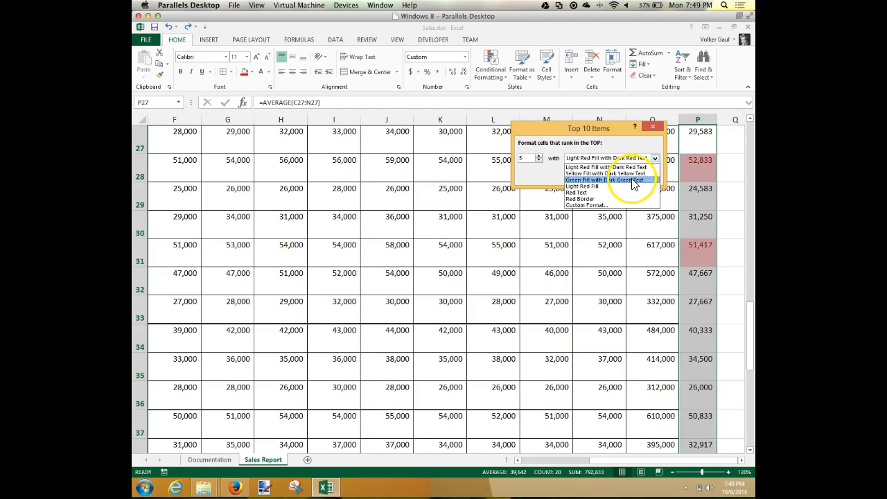
click(632, 182)
click(615, 180)
click(606, 177)
click(728, 197)
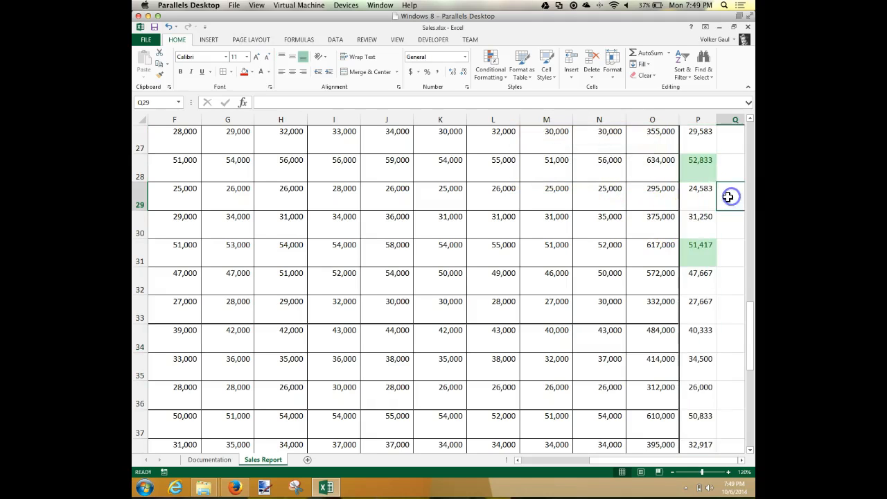
scroll(728, 197, down, 1)
scroll(727, 199, up, 5)
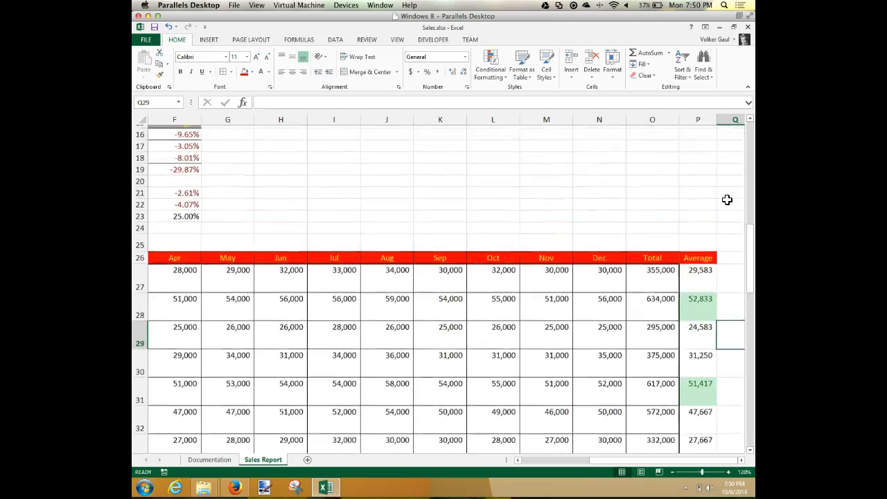
scroll(727, 200, down, 9)
scroll(727, 199, up, 5)
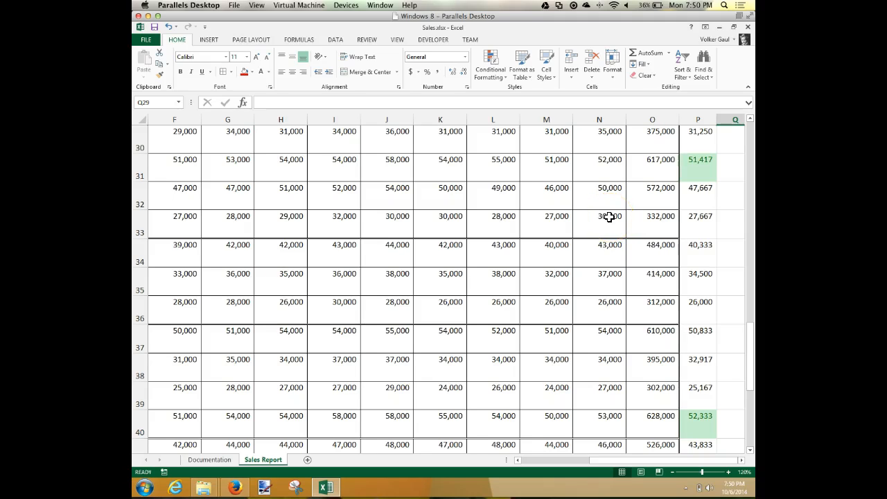
Step: Try 100000 as the December sales in N33 and undo the change
click(608, 217)
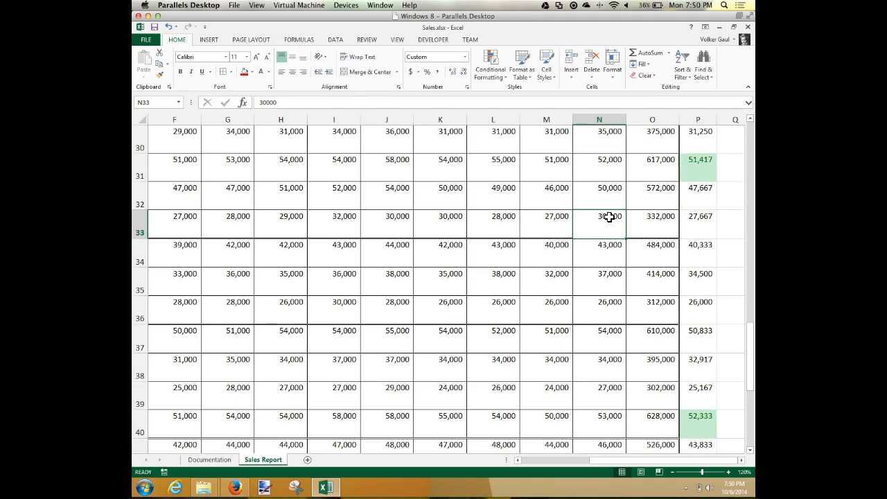
text(1)
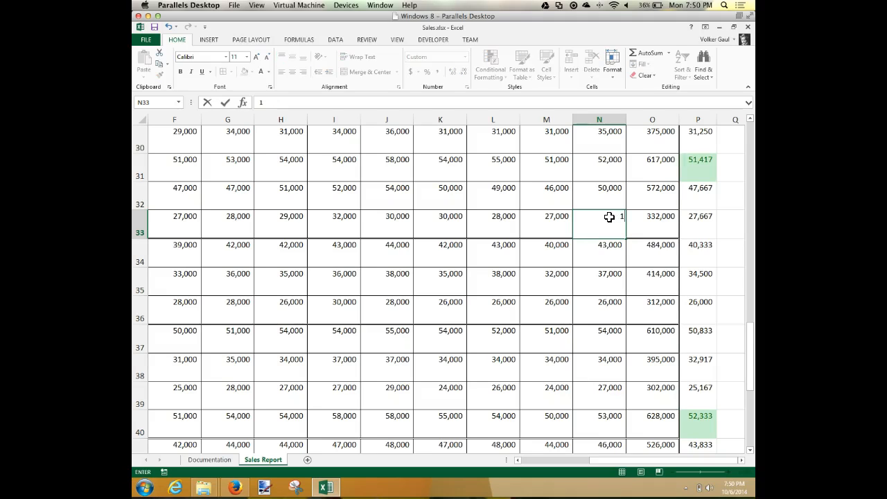
text(00000)
key(Return)
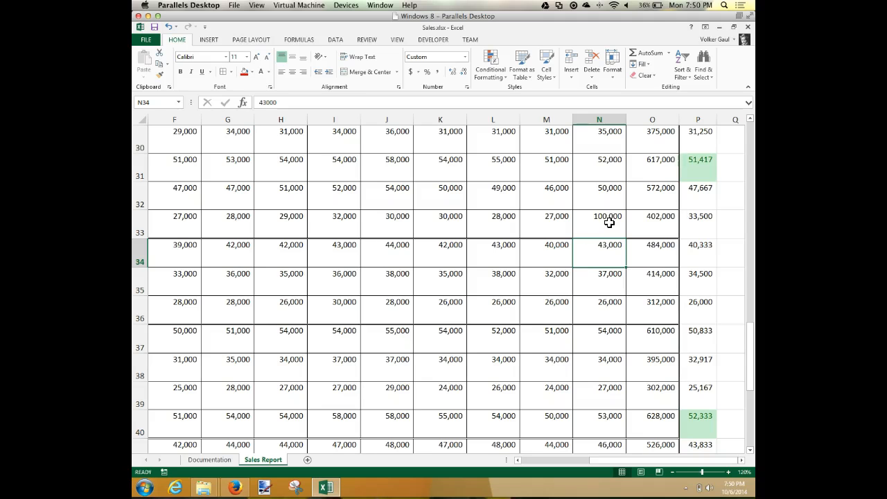
scroll(609, 221, up, 5)
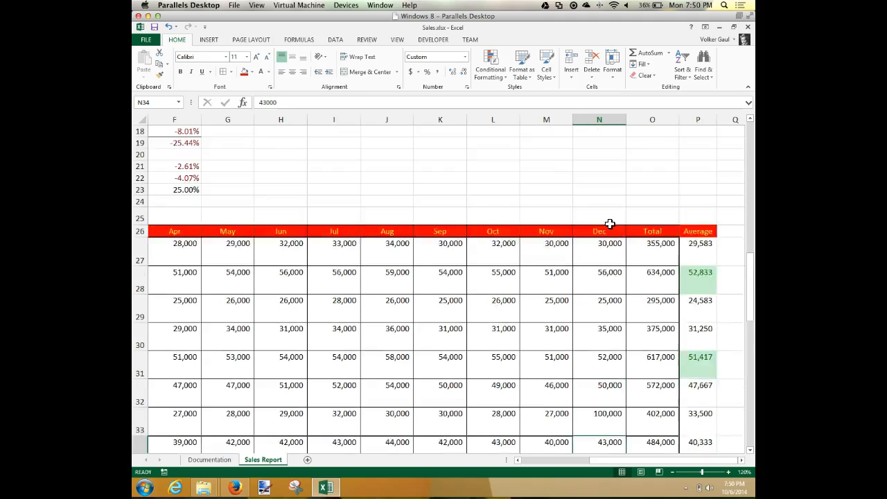
scroll(610, 220, down, 4)
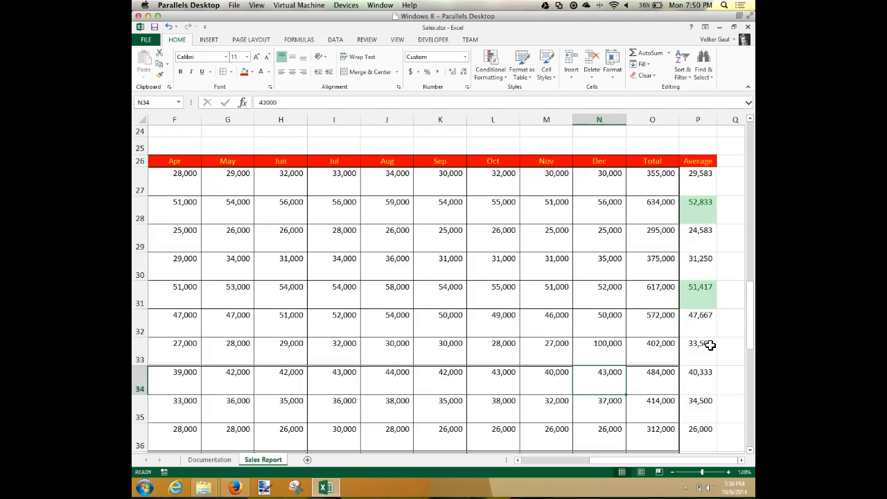
key(ctrl+z)
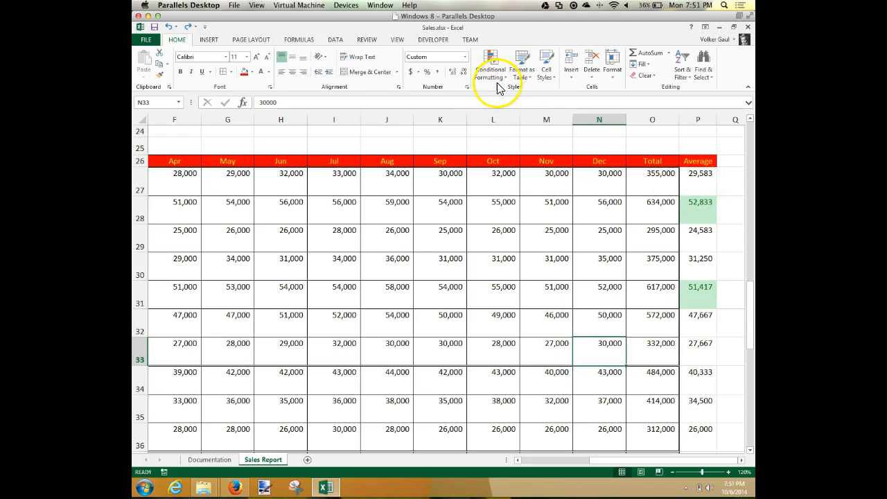
click(714, 208)
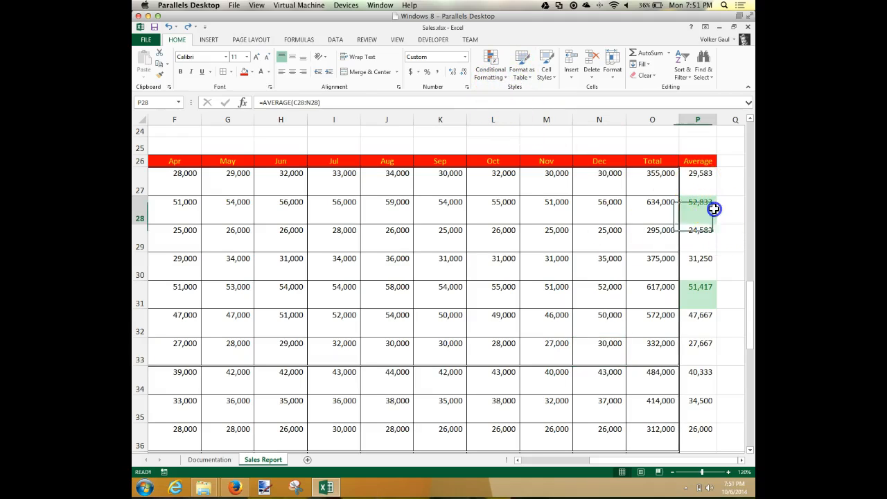
click(497, 72)
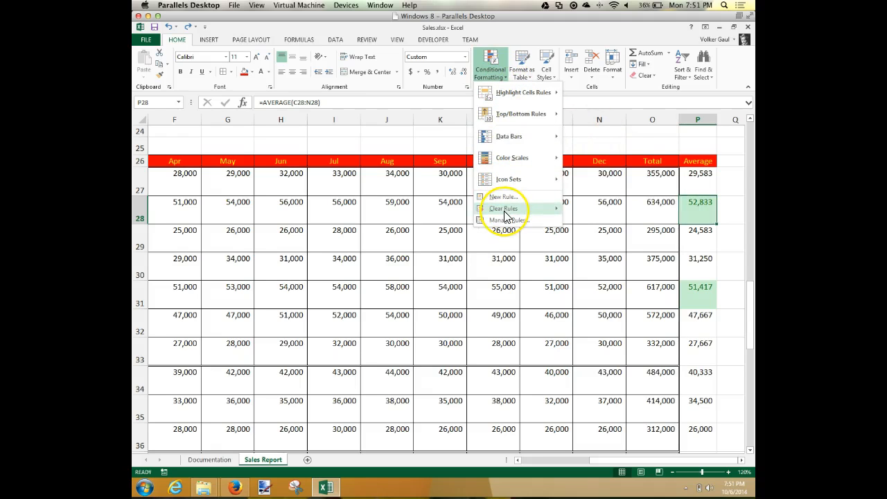
mouse_move(504, 211)
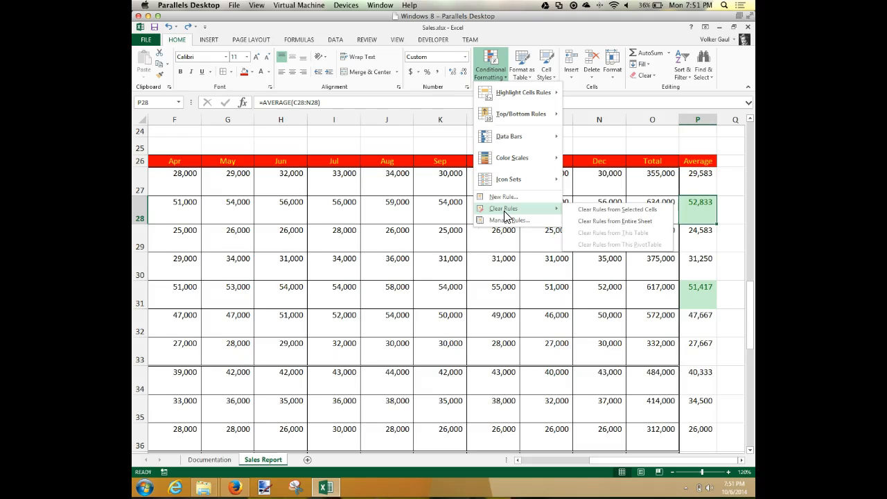
click(529, 31)
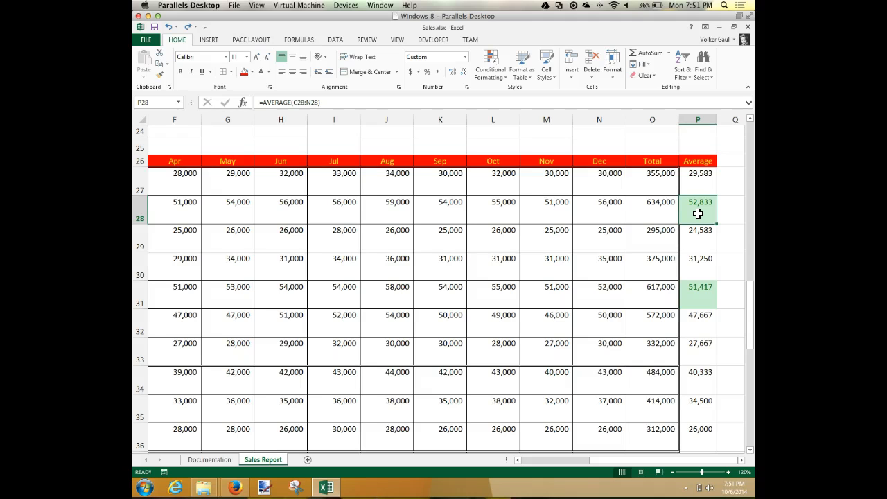
Step: Enter light green as legend text in P49, two rows below the Average column's total
scroll(702, 334, down, 6)
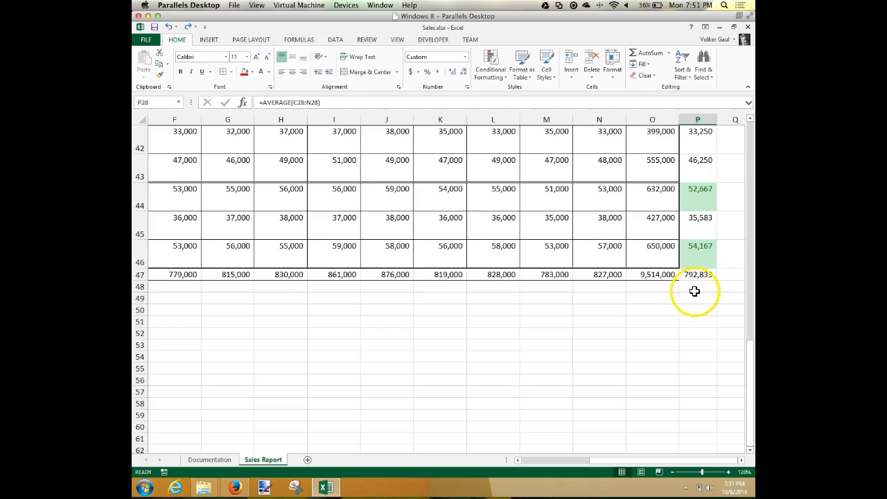
click(695, 298)
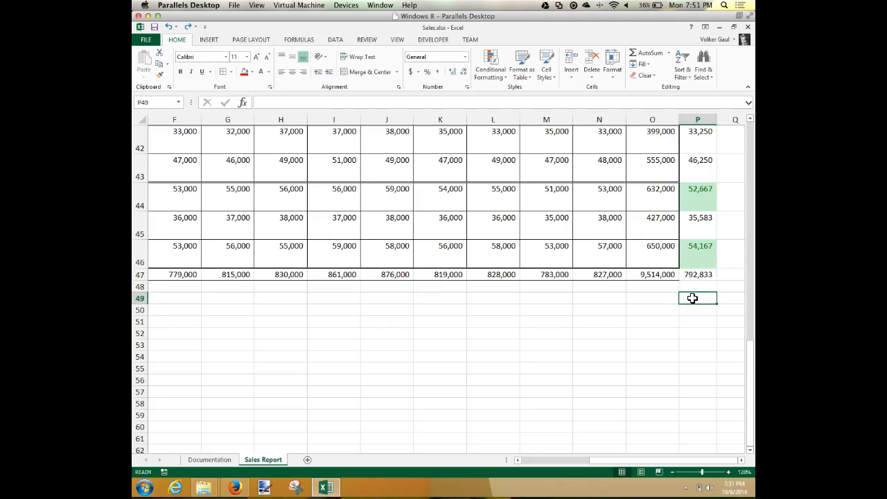
click(700, 297)
text(light green)
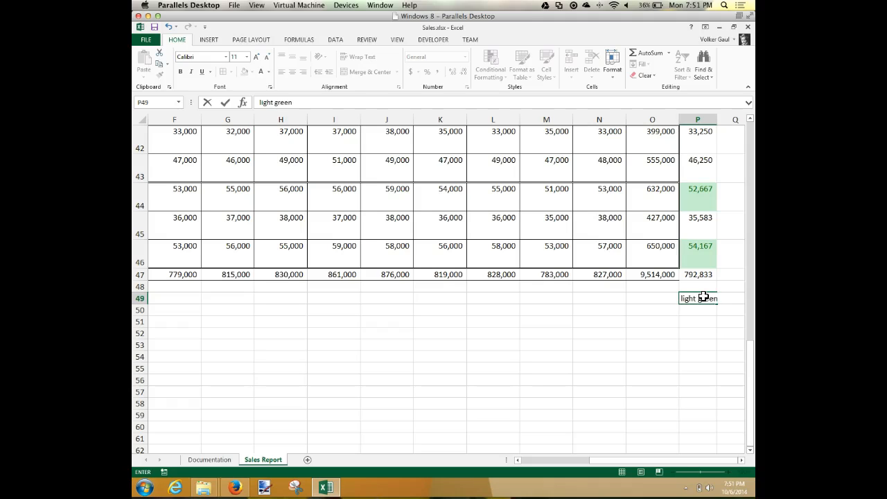
key(Return)
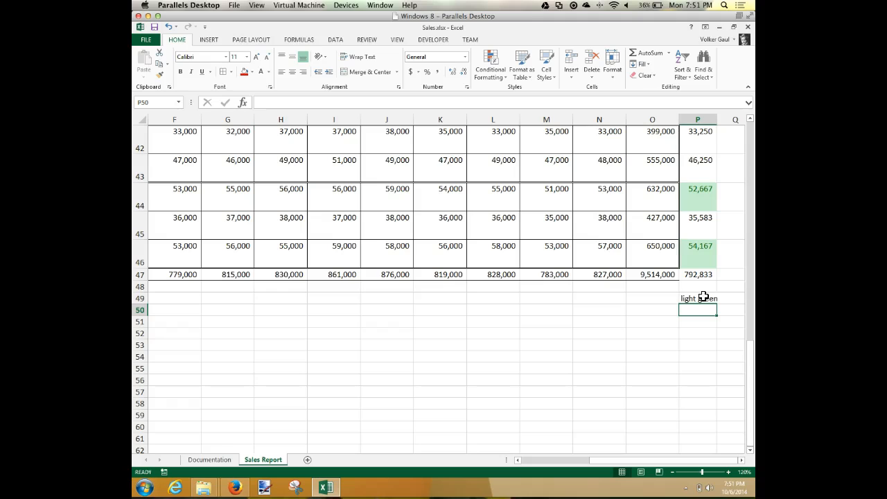
Step: Apply a Text That Contains rule to P49 for light green, using Green Fill with Dark Green Text
click(703, 298)
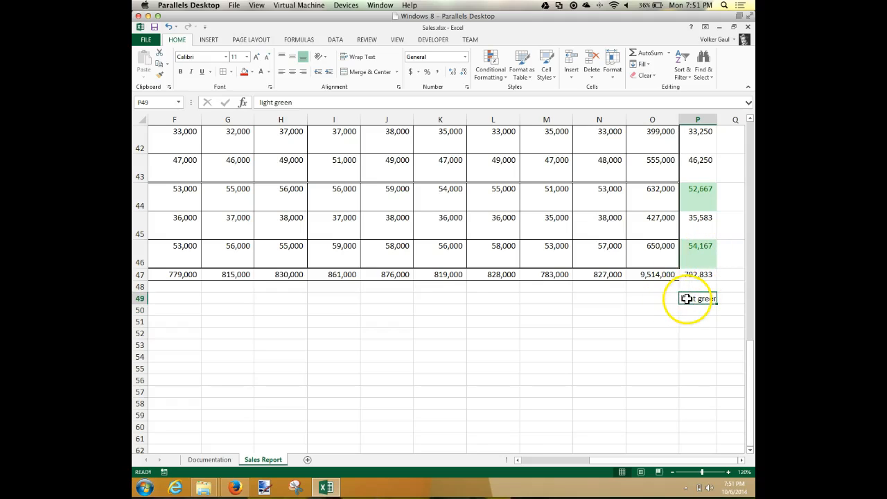
click(490, 73)
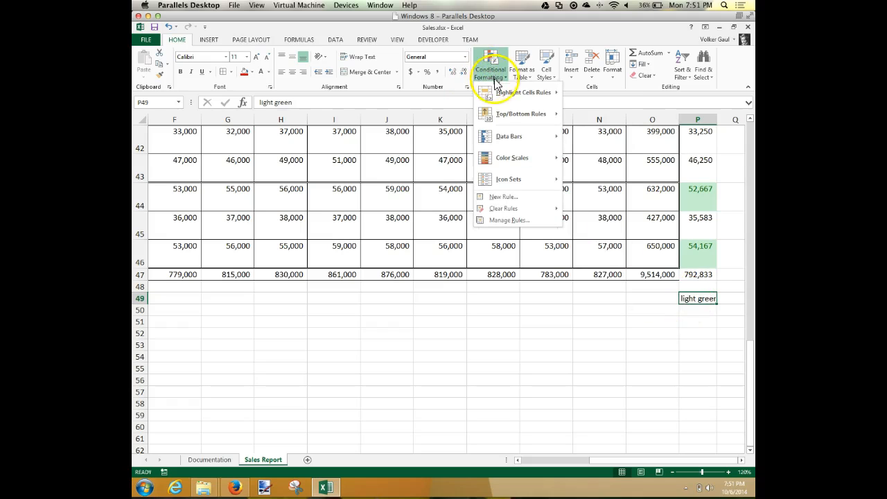
mouse_move(505, 95)
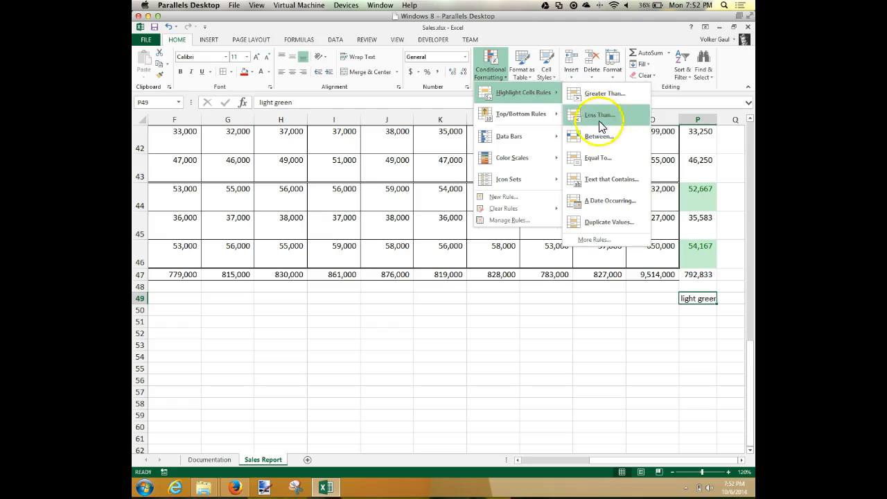
click(599, 181)
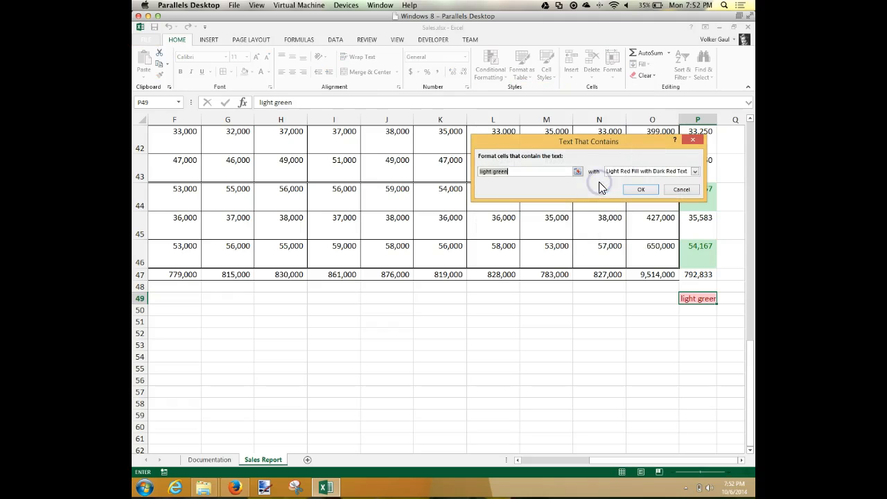
click(695, 172)
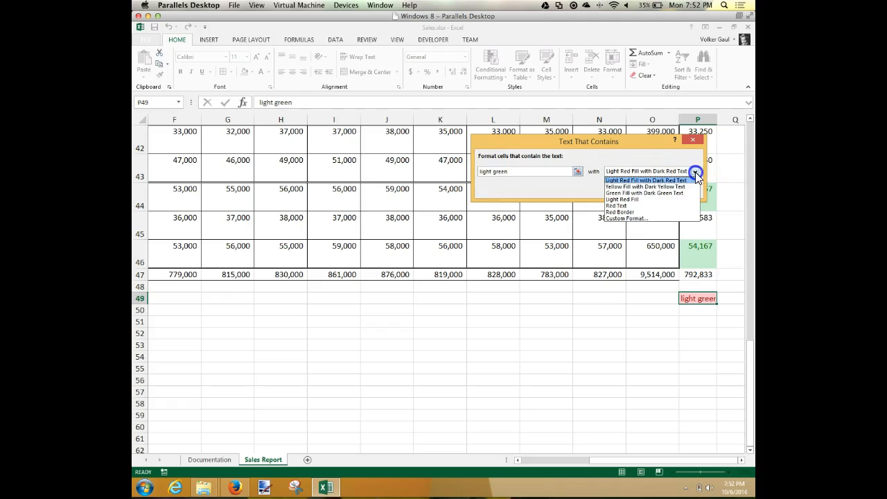
click(664, 193)
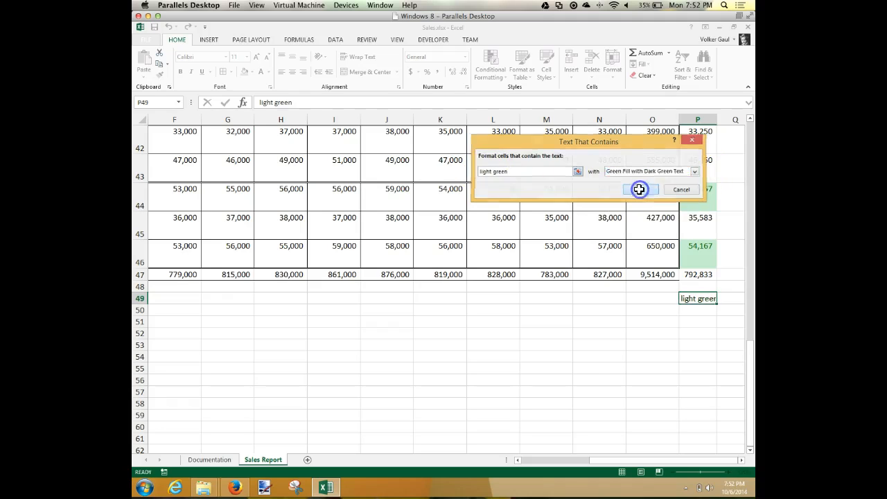
click(641, 189)
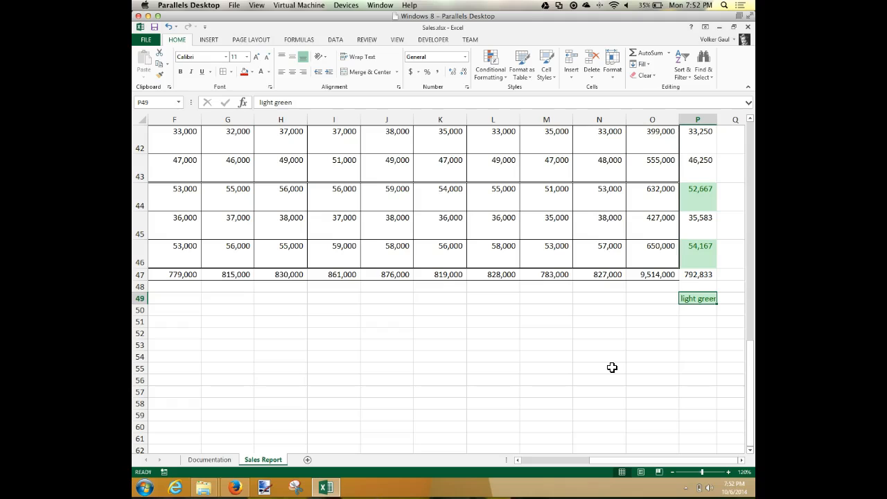
click(644, 296)
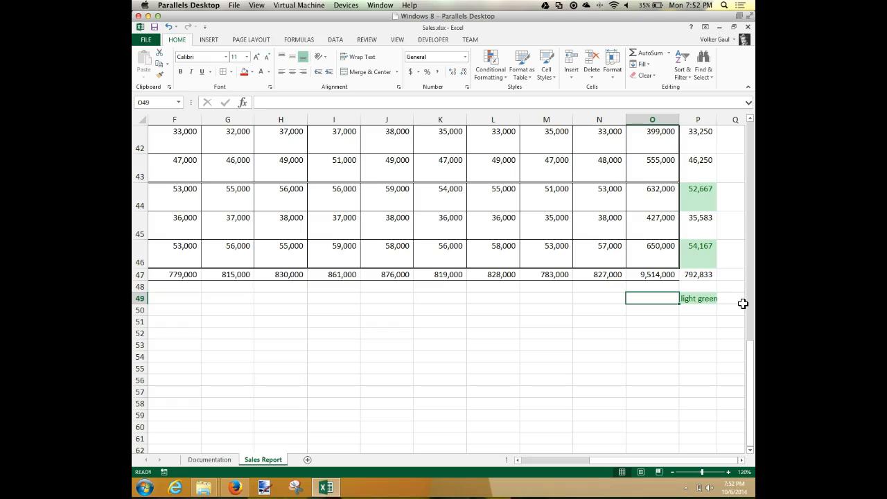
Step: Center the legend text in P49 and enter the label Top 5 Stores beside it in O49
click(702, 298)
click(292, 72)
click(655, 299)
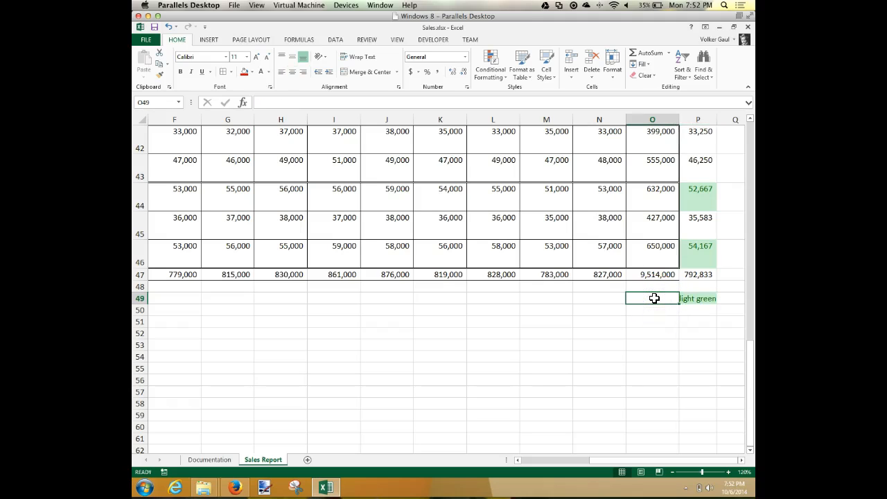
text(Top 5)
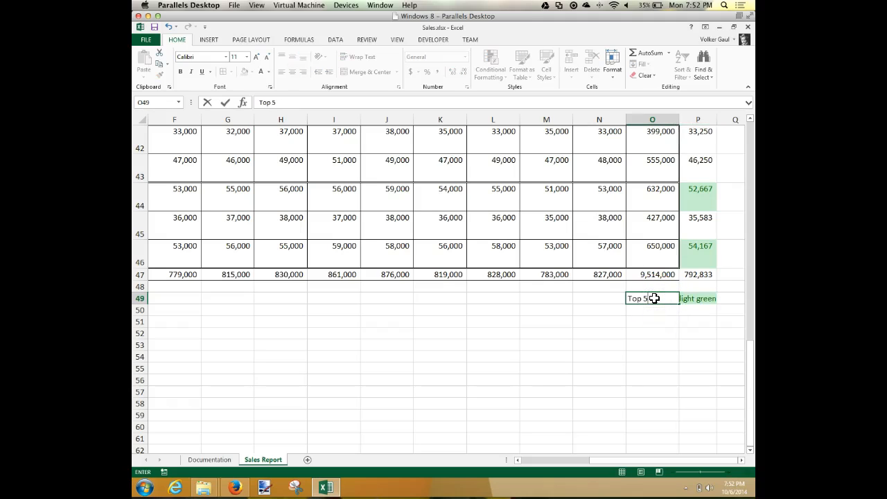
text( Stores)
key(Return)
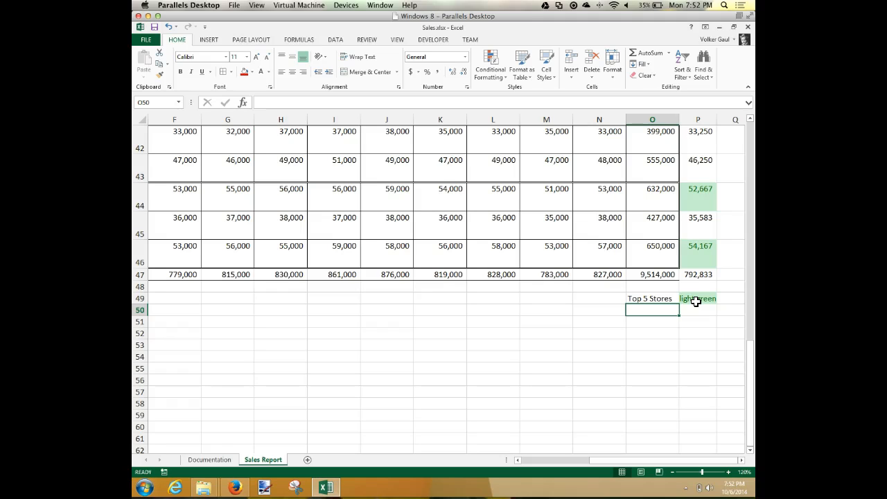
Step: Apply the Explanatory Text cell style to the Top 5 Stores label in O49
scroll(695, 301, right, 8)
click(211, 298)
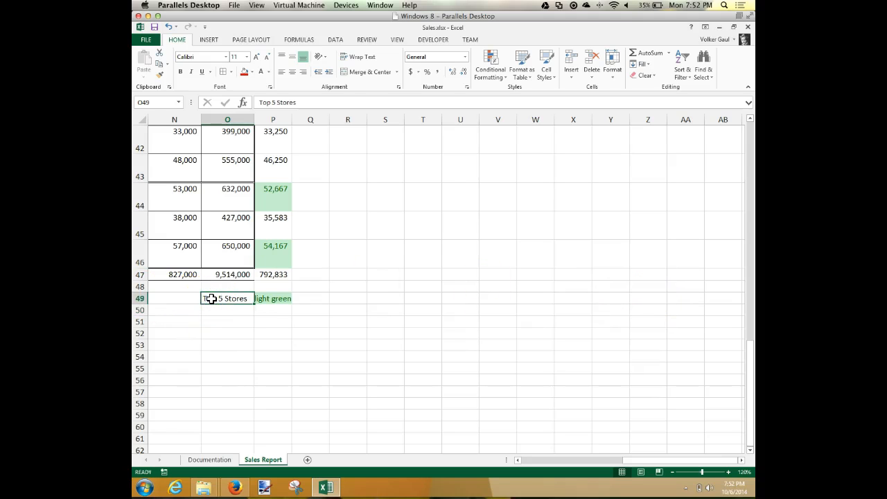
click(551, 81)
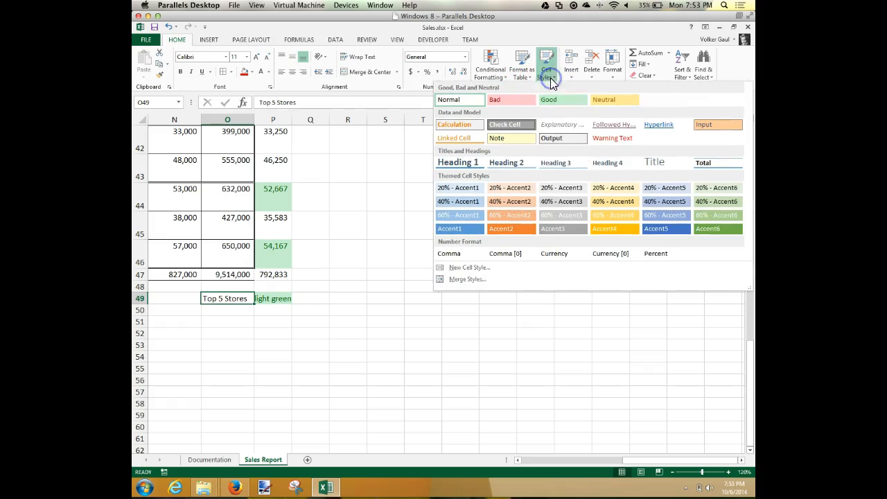
click(551, 129)
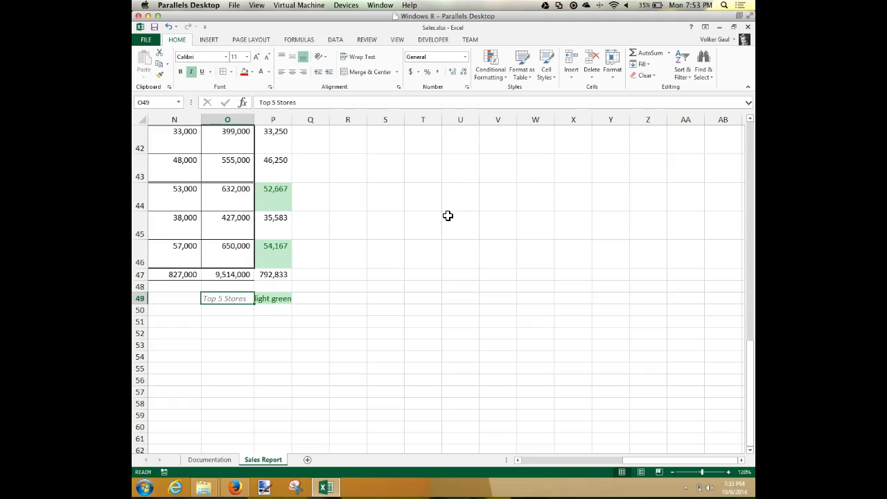
Step: Check the print preview of the Sales Report sheet and return to the worksheet
click(145, 40)
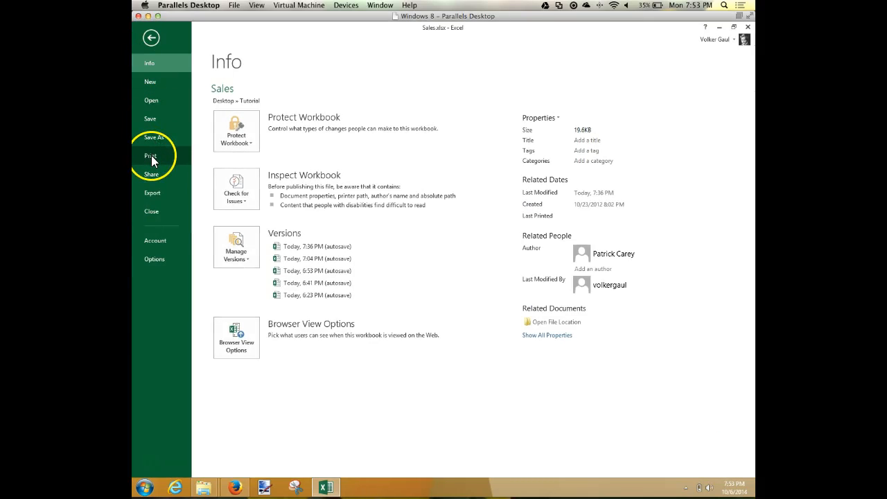
click(151, 158)
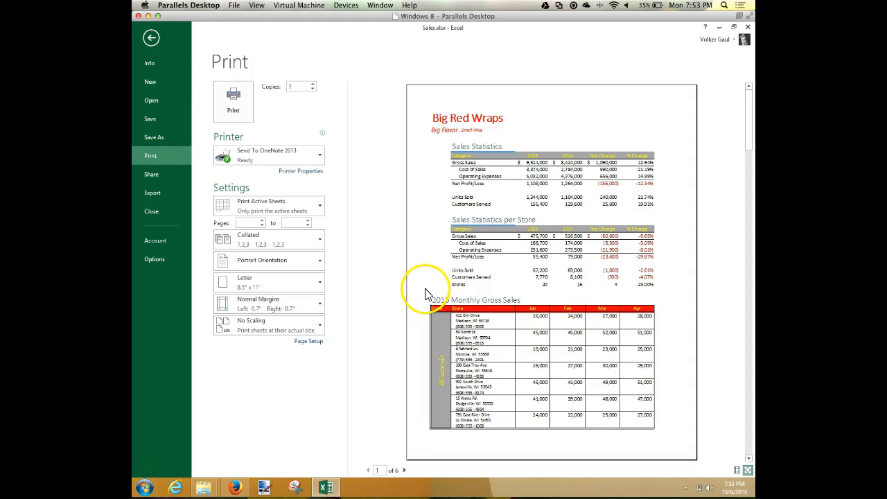
click(152, 38)
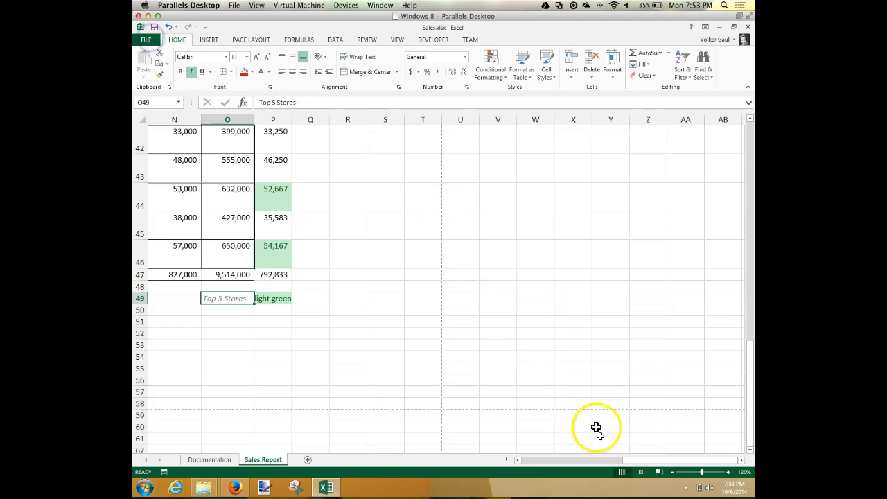
Step: Show the Sales Report sheet in Page Layout view, switch it to Page Break Preview and go to cell A1
click(642, 473)
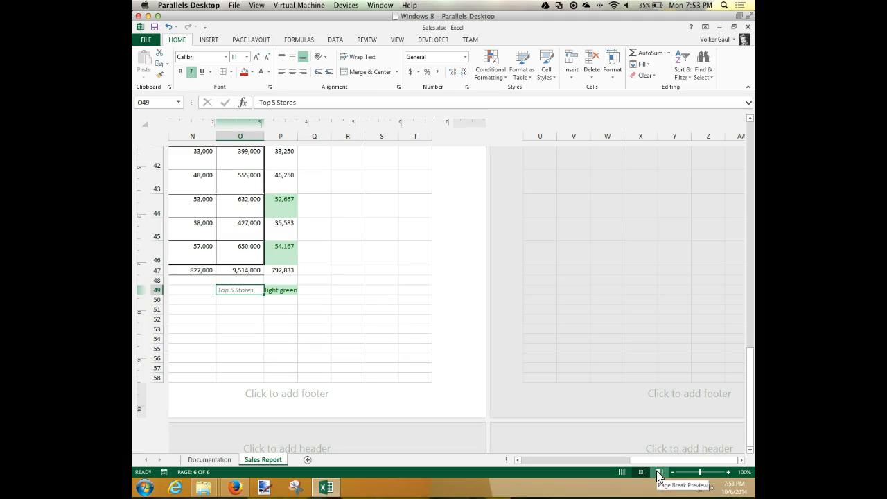
click(659, 473)
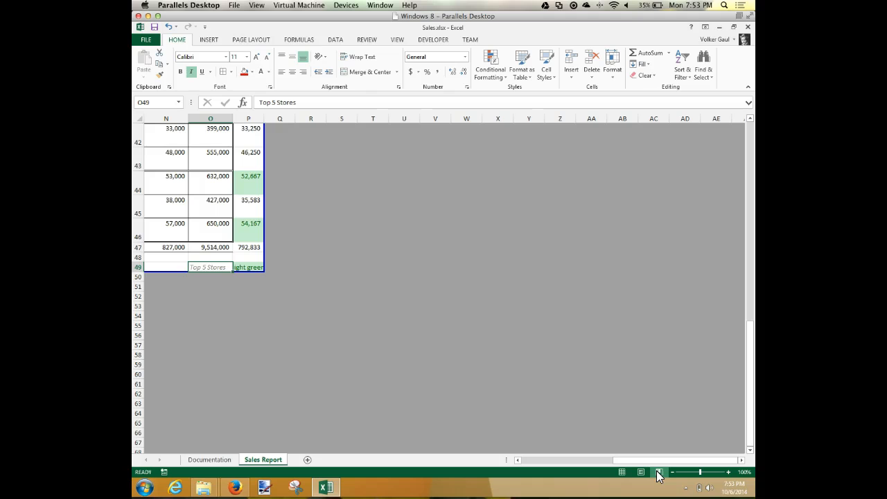
scroll(347, 234, right, 8)
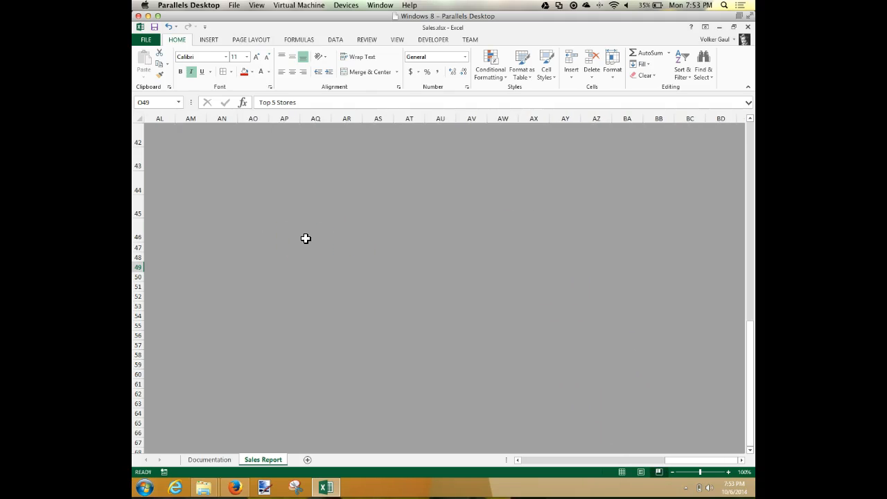
key(ctrl+Home)
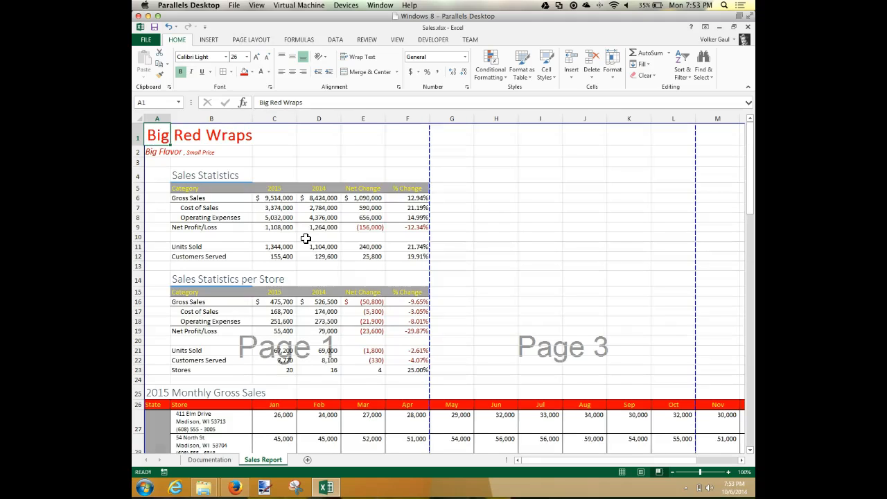
Step: Set the print area of the Sales Report sheet to the two ranges A1:F25 and A26:P49
scroll(470, 293, down, 2)
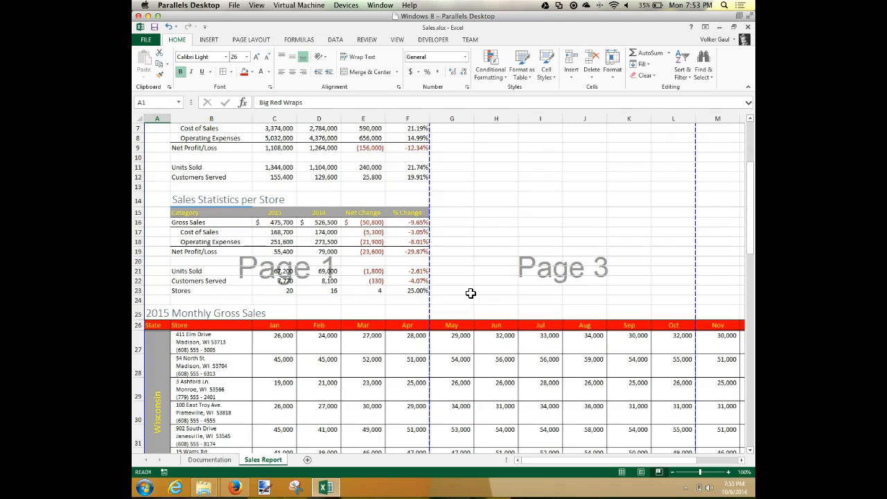
click(676, 472)
click(673, 472)
click(673, 473)
click(673, 472)
click(673, 472)
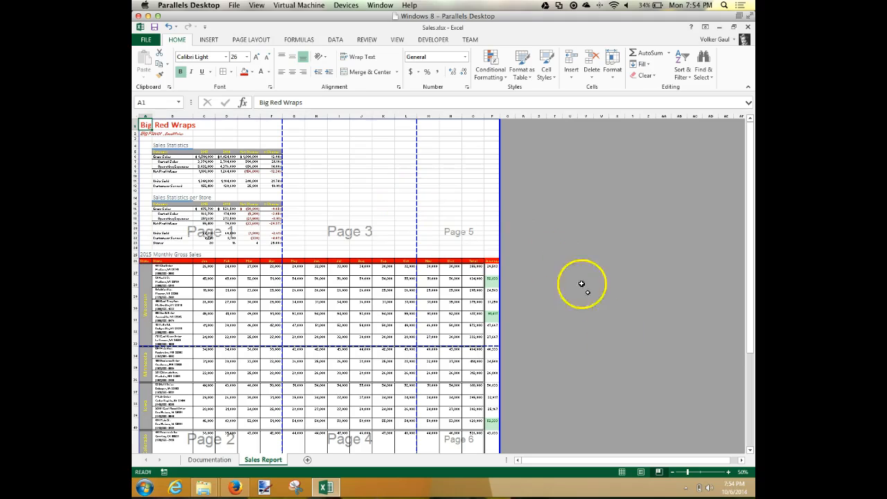
click(728, 474)
click(729, 473)
click(728, 473)
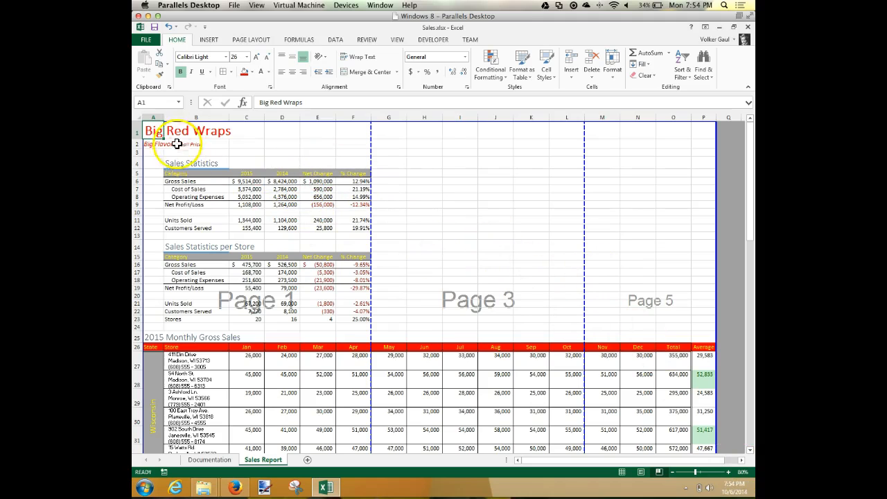
drag(152, 132, 355, 335)
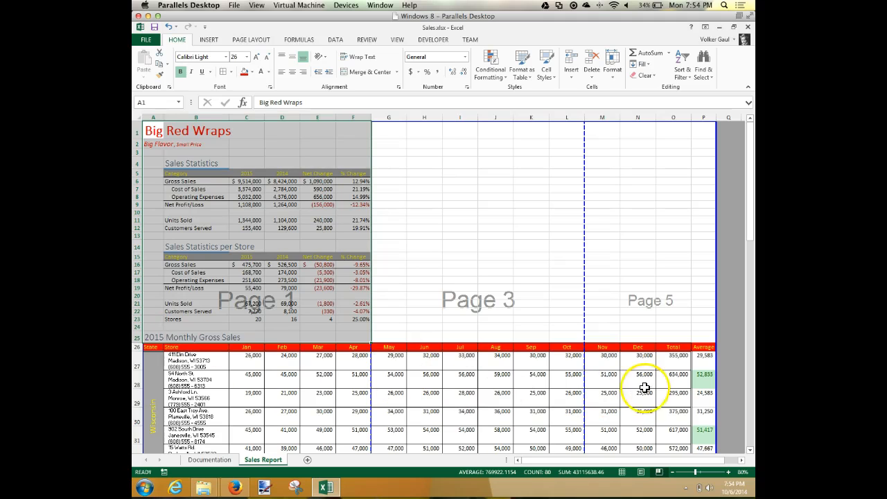
drag(151, 349, 703, 426)
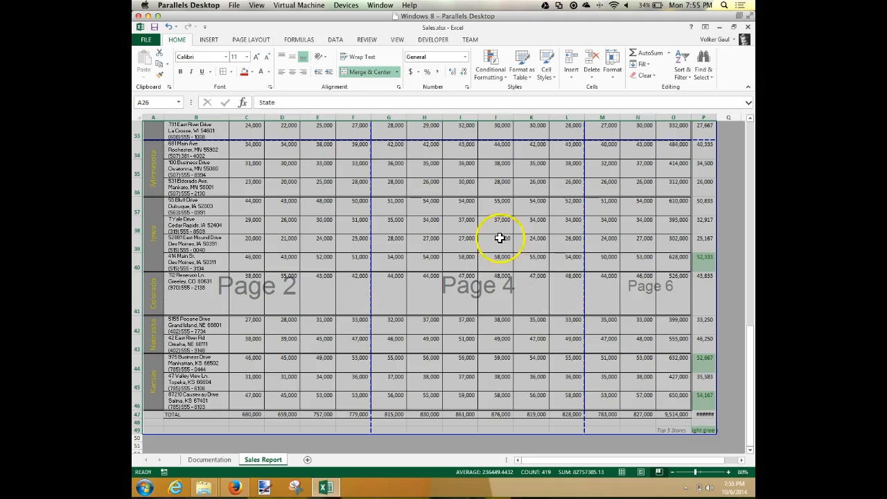
click(256, 42)
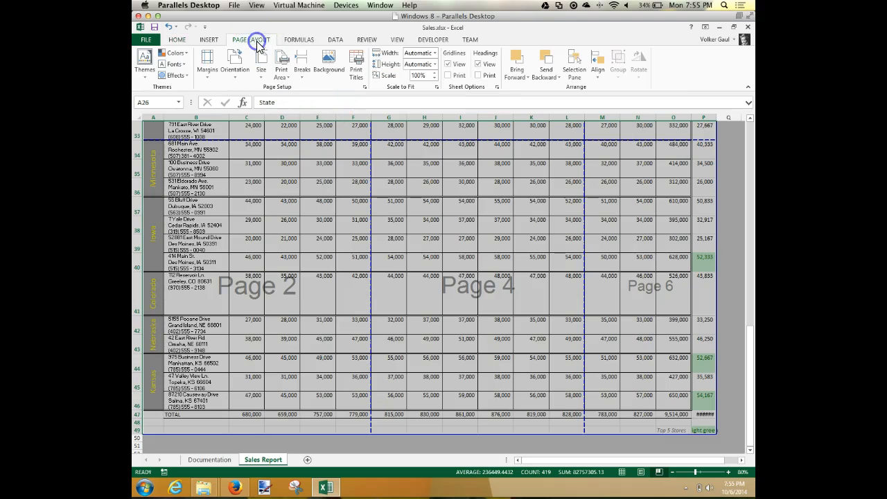
click(280, 73)
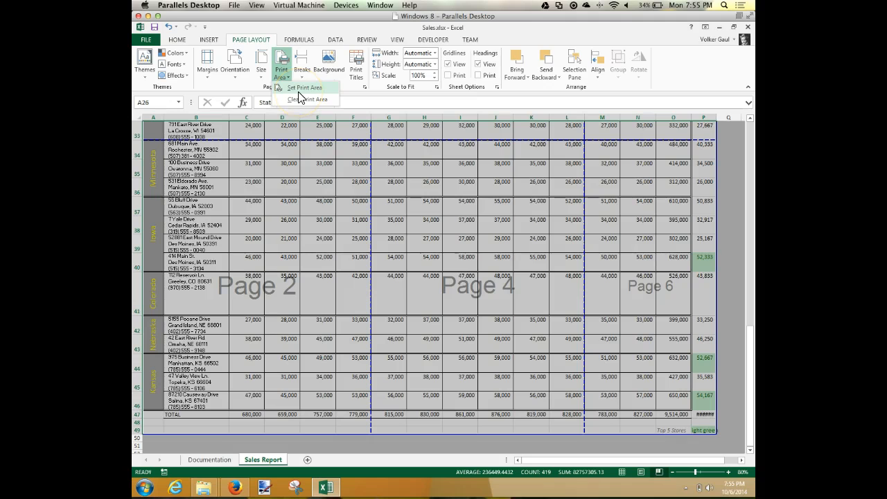
click(298, 92)
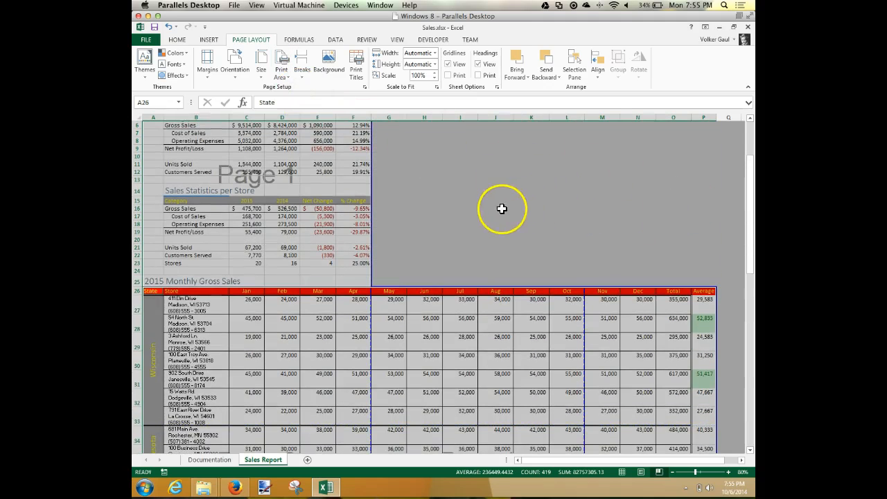
Step: Examine how the page breaks divide the statistics and monthly gross sales ranges across the whole print area
scroll(591, 265, up, 2)
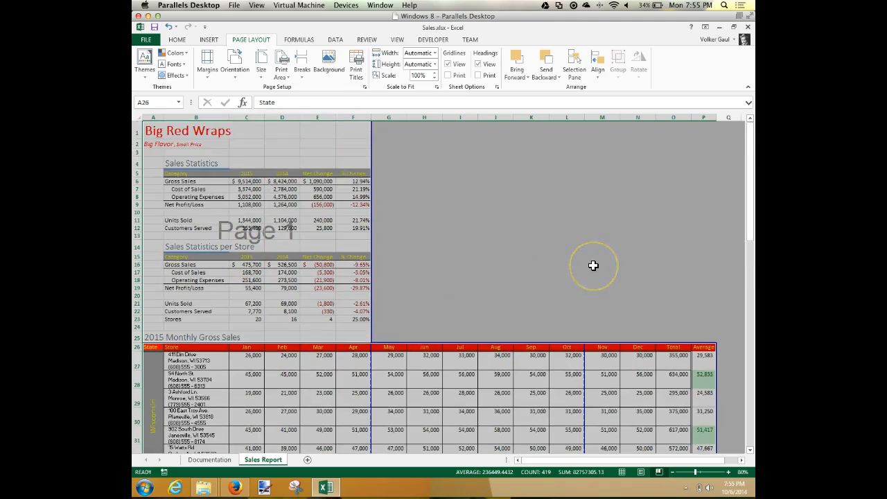
scroll(593, 265, down, 5)
scroll(593, 265, down, 3)
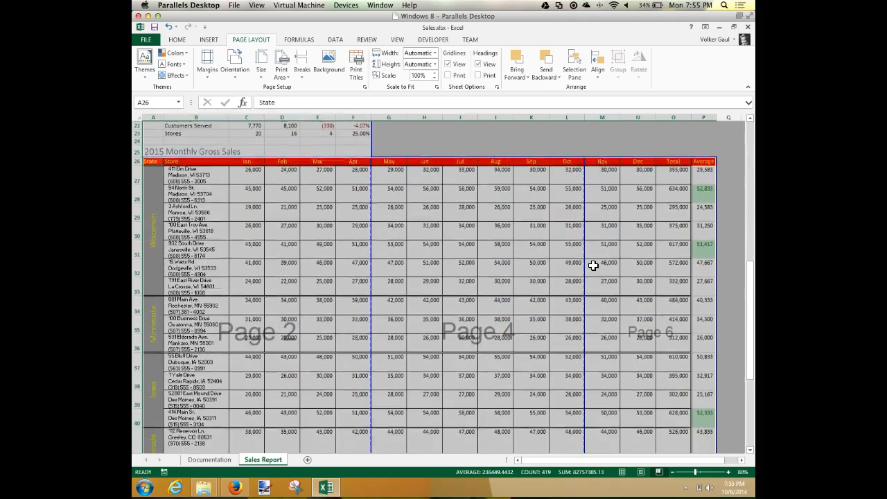
scroll(593, 265, down, 5)
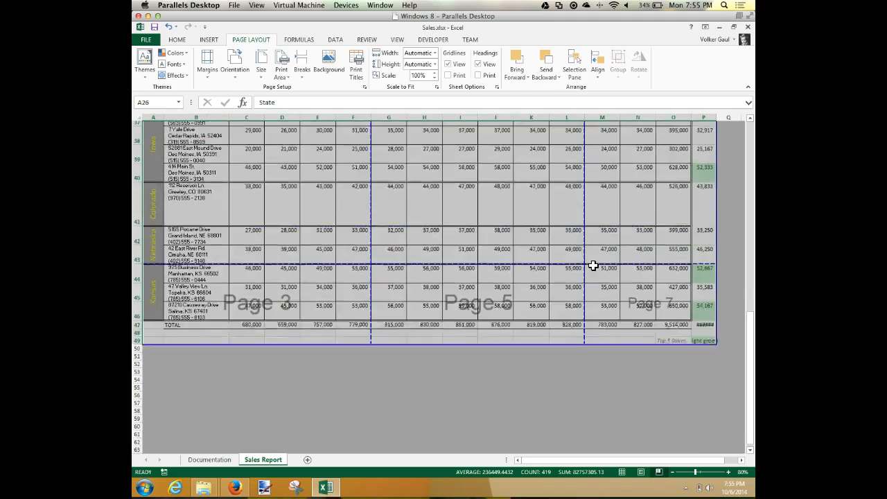
scroll(593, 266, up, 3)
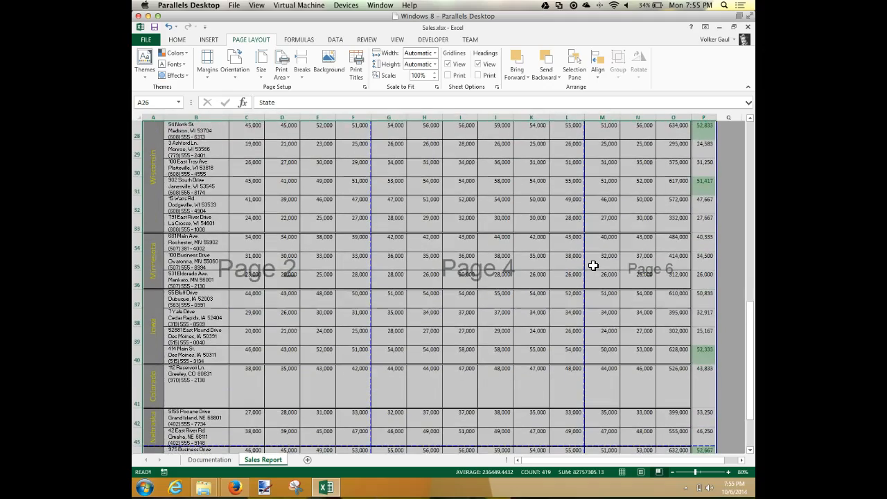
scroll(593, 265, down, 2)
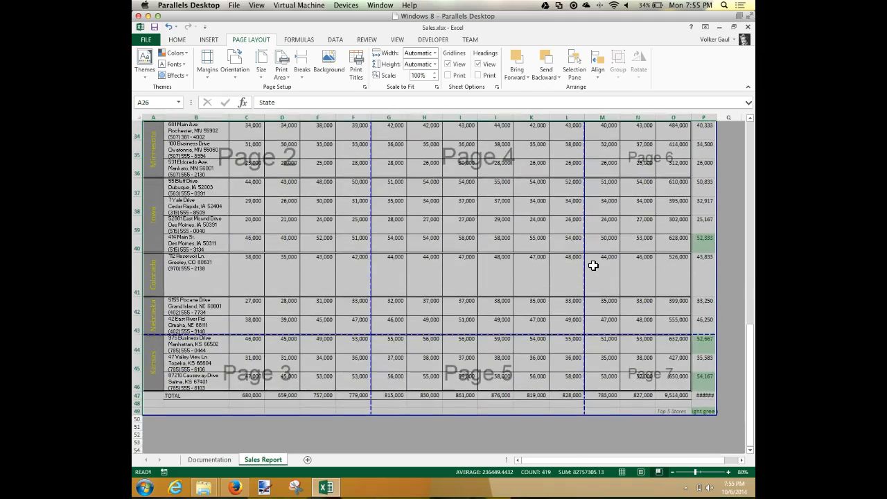
scroll(593, 265, up, 6)
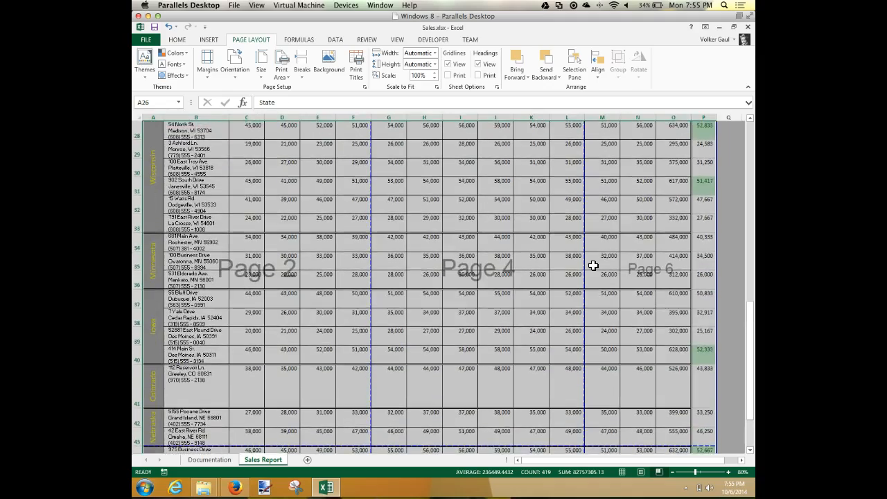
scroll(594, 266, up, 6)
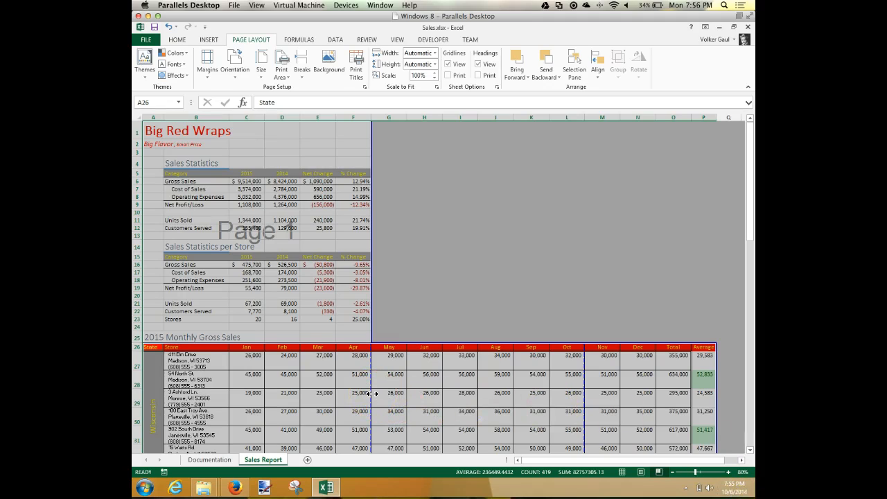
Step: Move the vertical page breaks past the monthly sales table's last column and insert a page break before the Jul column (I)
drag(372, 393, 584, 393)
drag(584, 383, 744, 380)
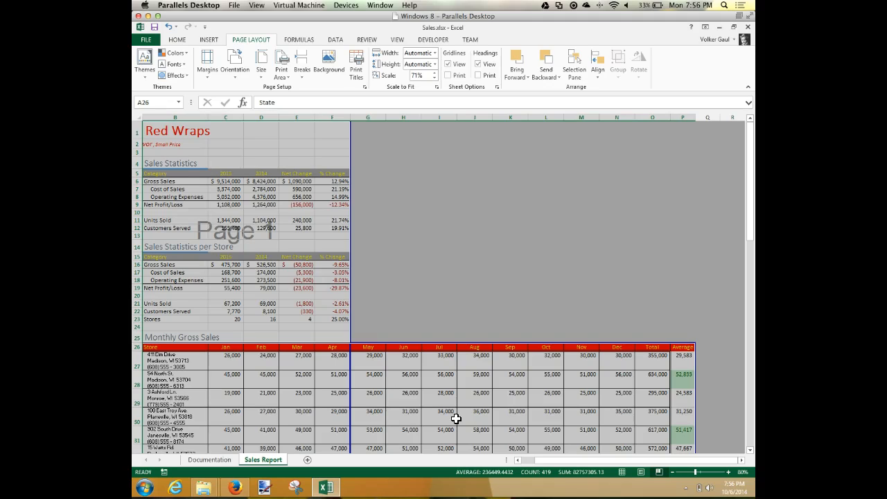
click(437, 118)
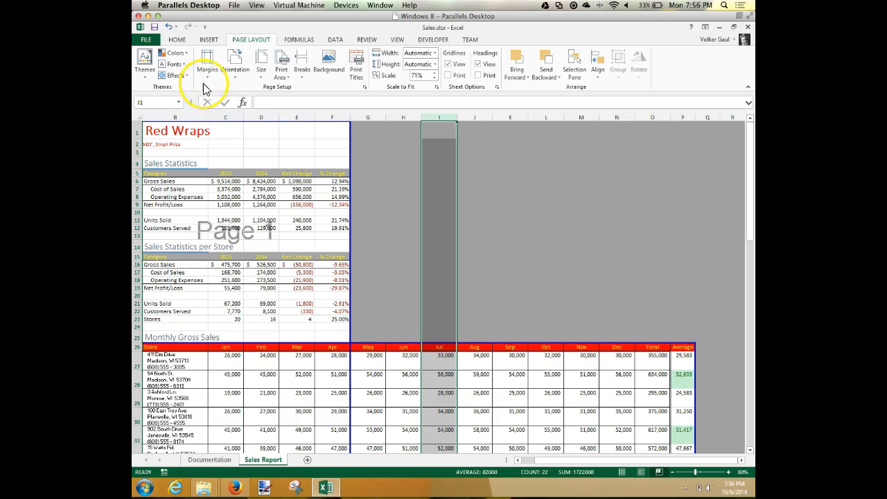
click(303, 76)
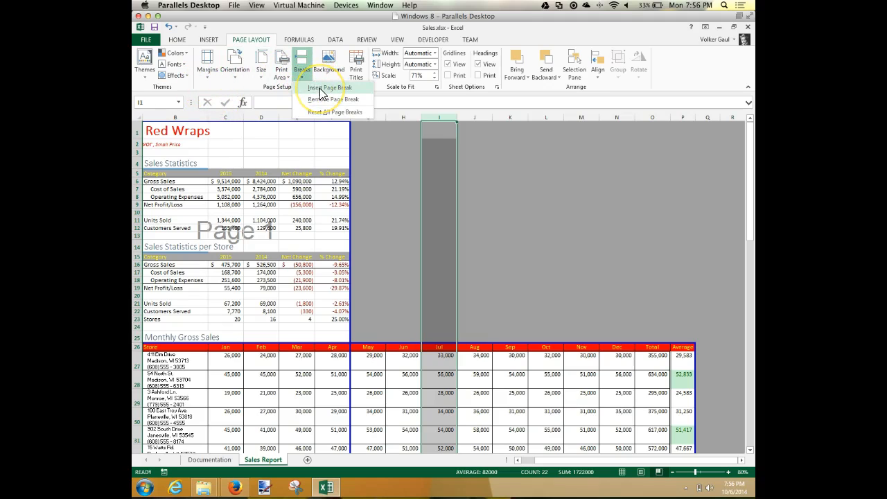
click(320, 90)
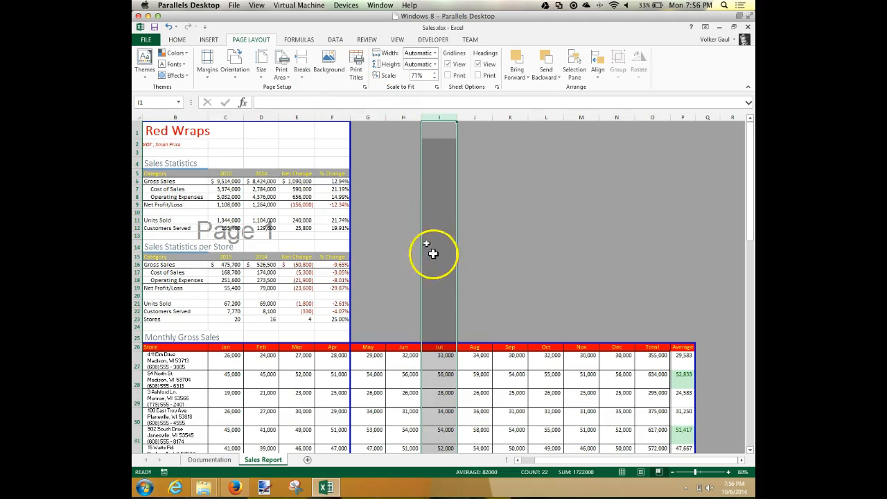
click(478, 274)
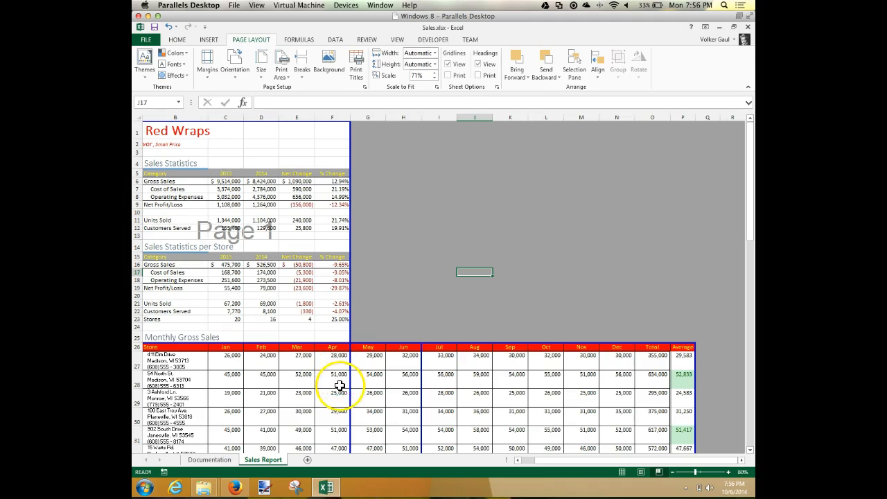
scroll(334, 417, down, 1)
scroll(335, 418, down, 1)
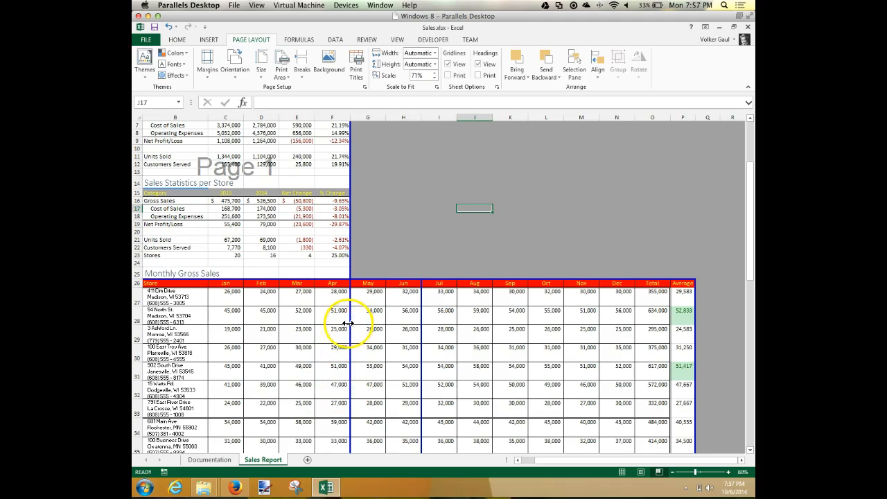
click(334, 368)
right_click(336, 370)
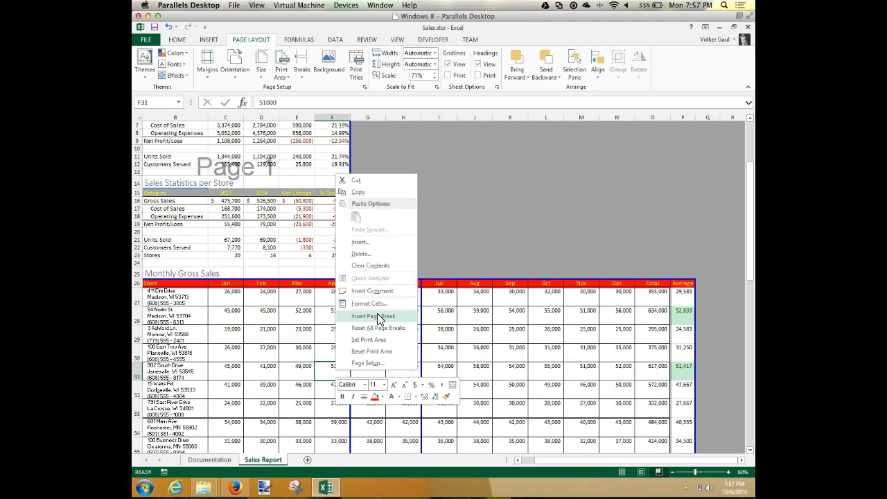
click(492, 195)
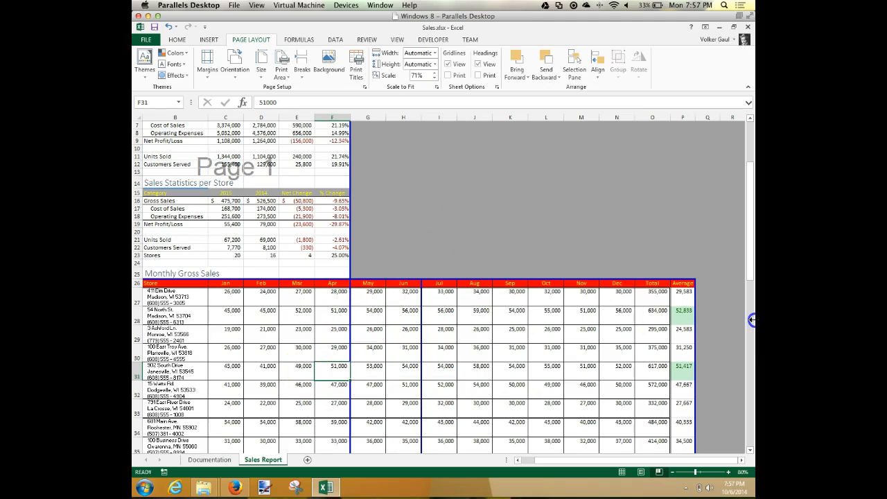
Step: Remove the page break before the Jul column by moving it beyond the print area, and insert one again before column I
drag(752, 320, 751, 320)
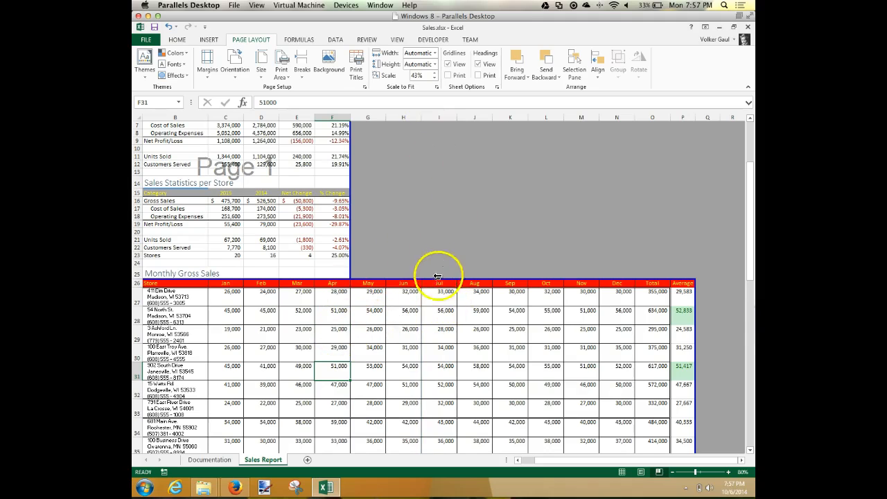
click(444, 116)
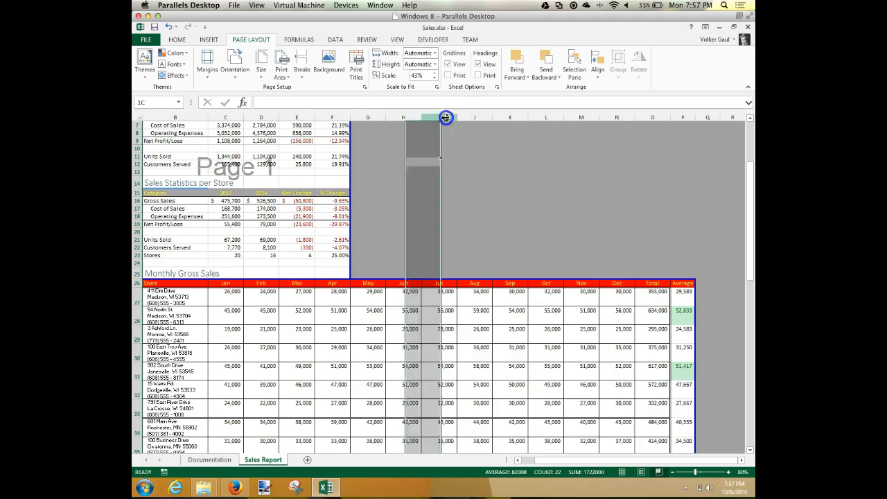
click(300, 70)
click(314, 87)
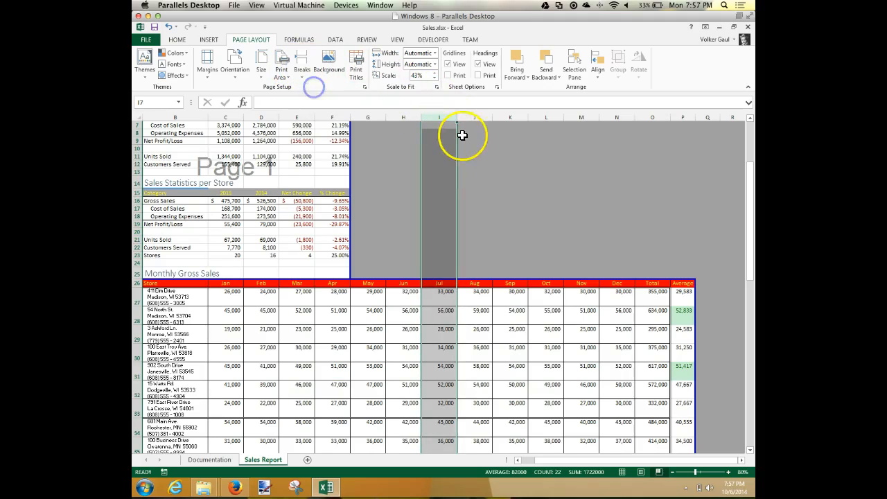
click(529, 177)
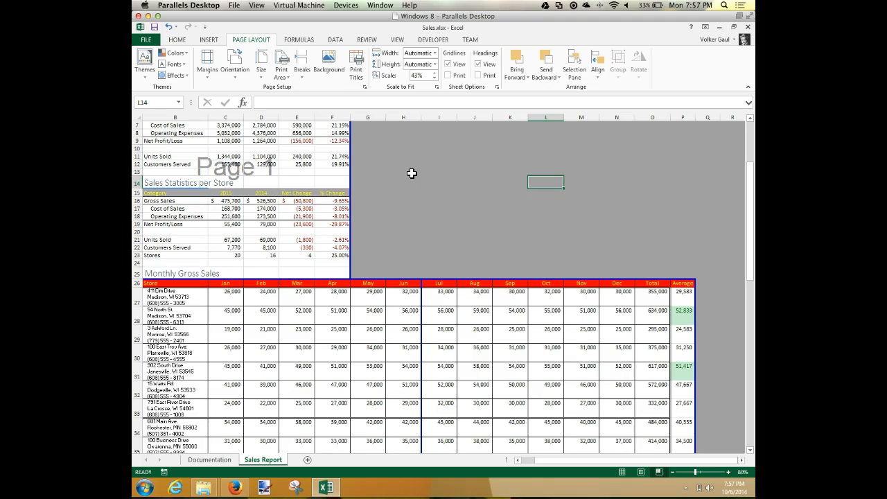
Step: Set rows 1 and 2 ($1:$2) as print titles repeated at the top of every page
scroll(238, 206, down, 5)
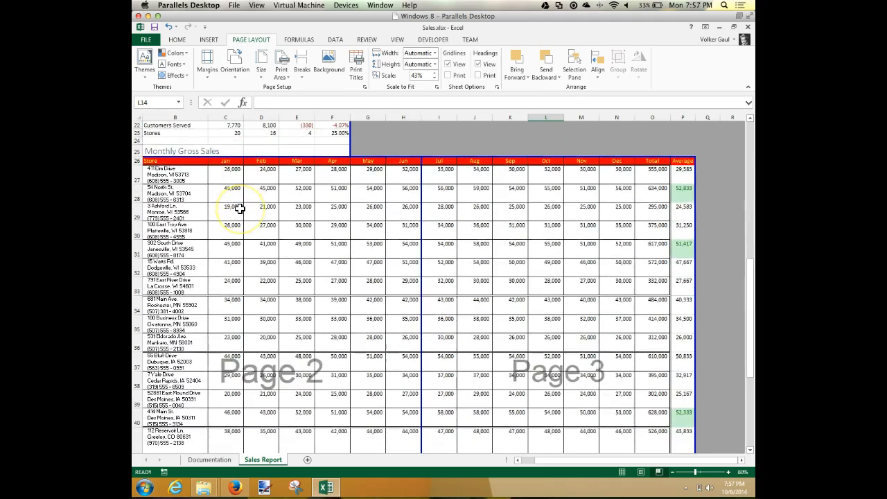
scroll(239, 208, up, 7)
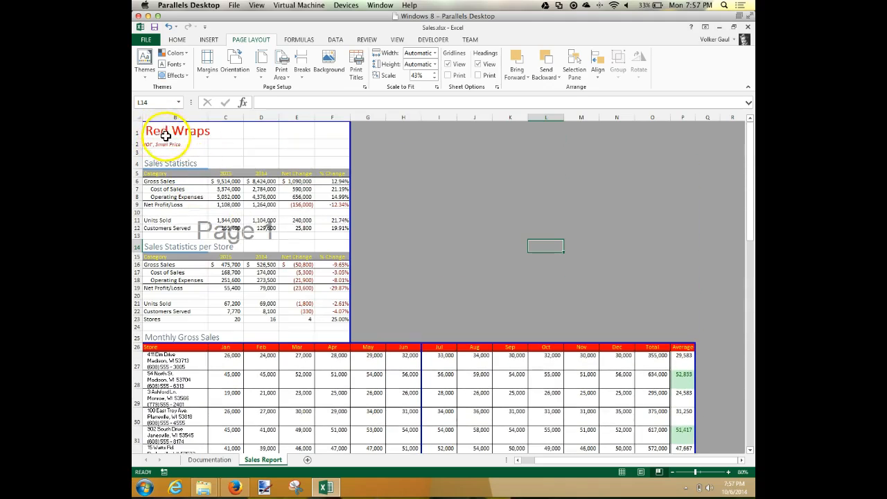
scroll(237, 257, left, 1)
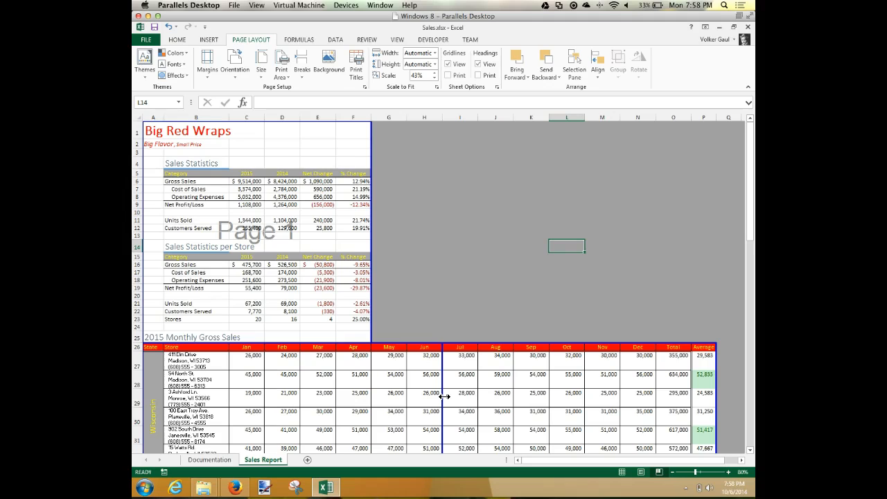
click(360, 74)
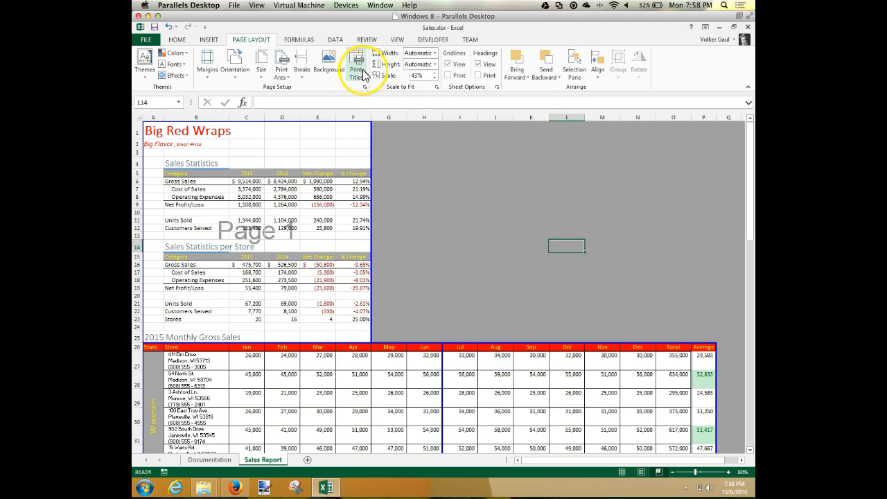
click(356, 72)
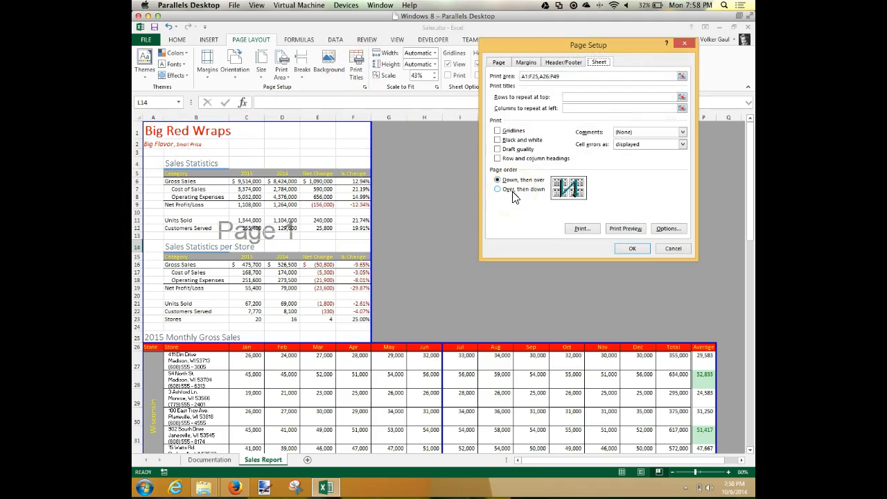
click(568, 97)
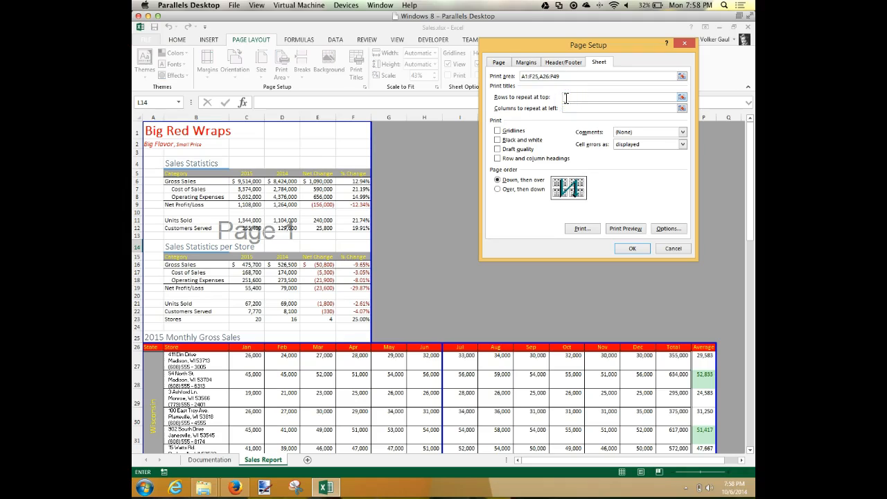
click(138, 136)
drag(137, 138, 137, 145)
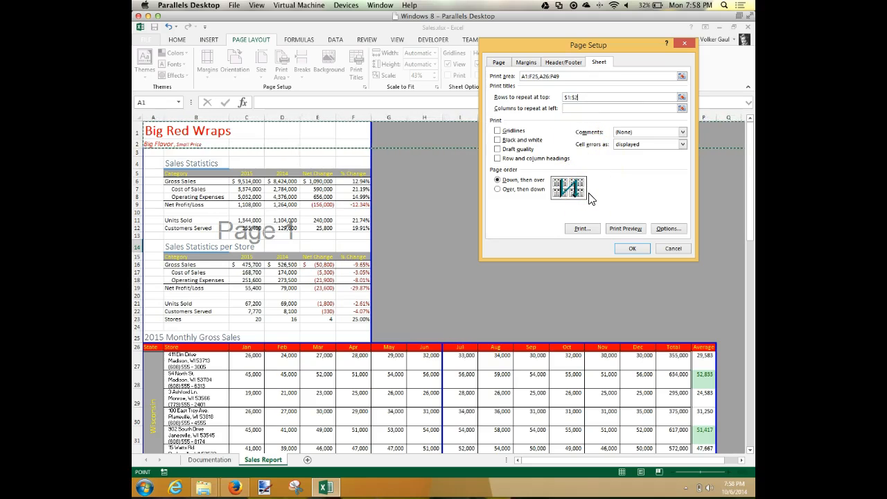
Step: Set columns A and B ($A:$B) as print titles repeated at the left of every page
click(576, 108)
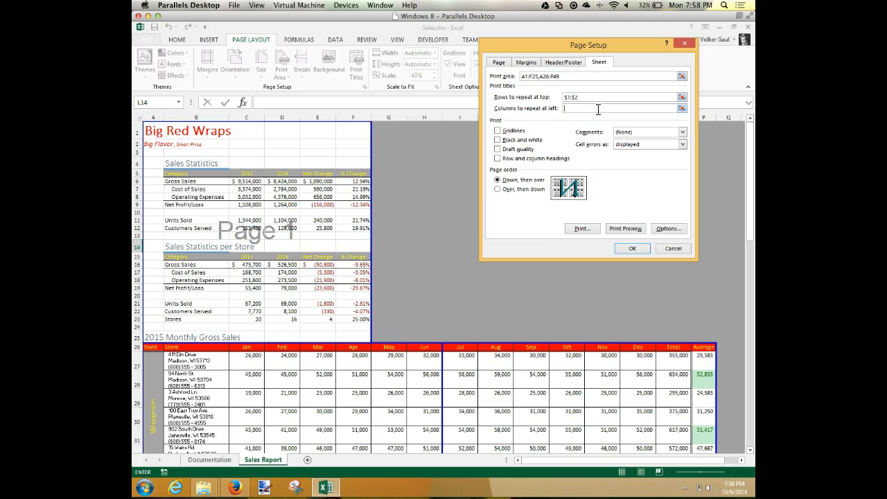
click(598, 109)
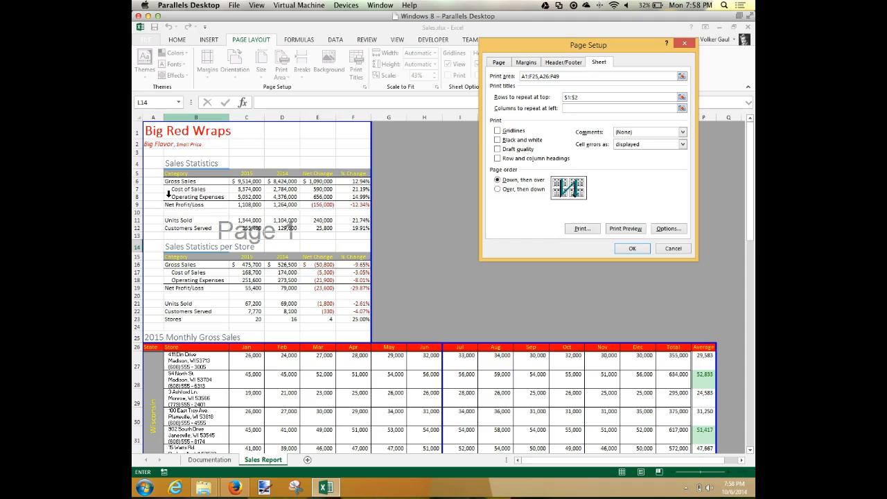
drag(152, 118, 196, 120)
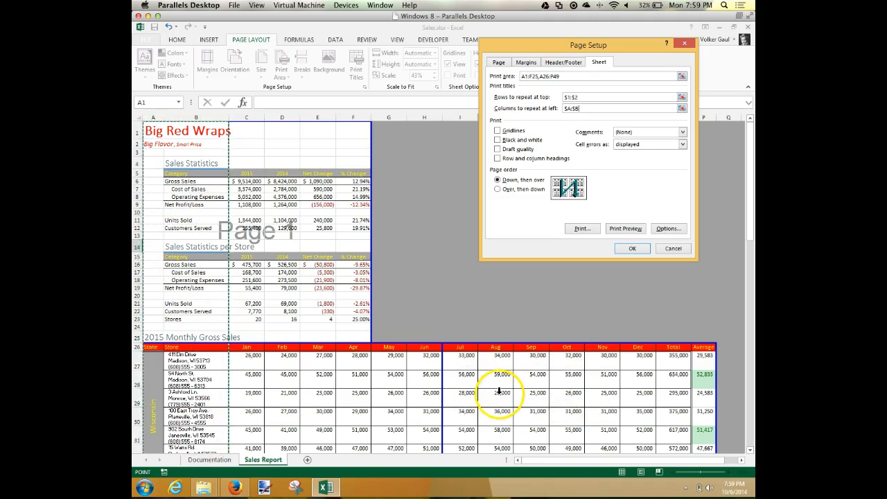
click(636, 250)
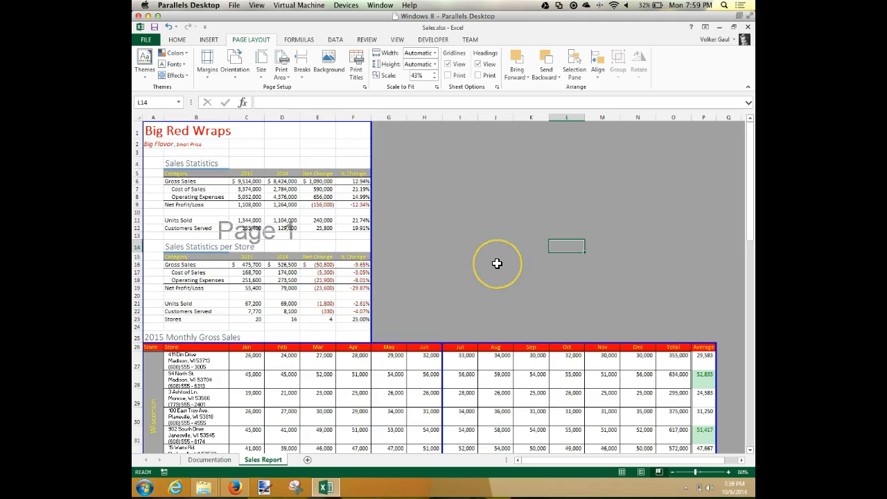
Step: Review all pages of the print preview to check the repeated title rows and columns, and return to the sheet
scroll(497, 264, down, 5)
scroll(497, 263, up, 5)
click(356, 72)
click(636, 228)
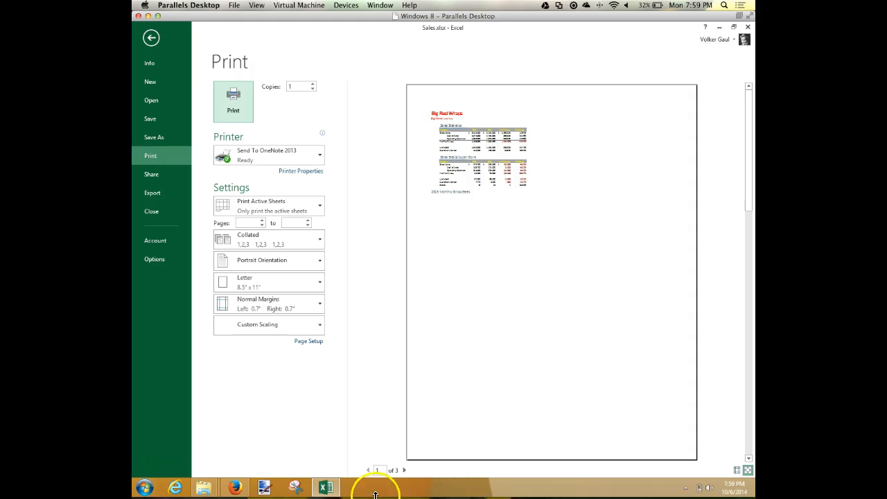
click(404, 471)
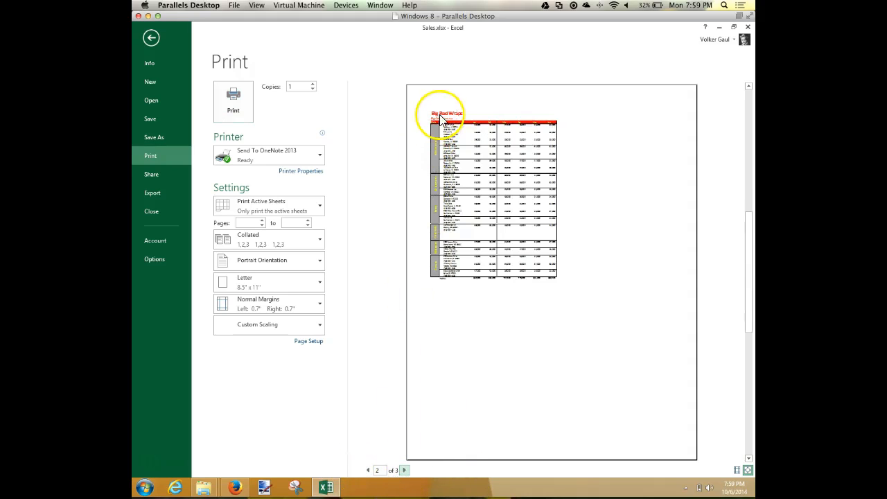
click(406, 471)
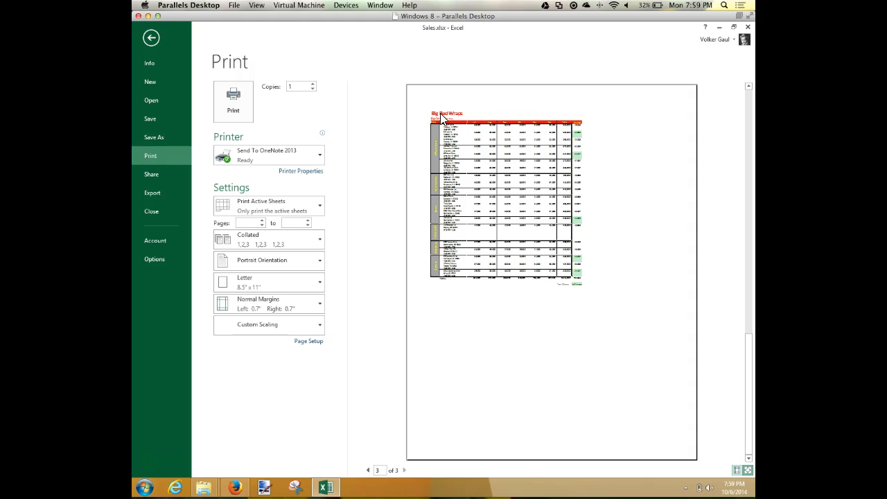
click(151, 40)
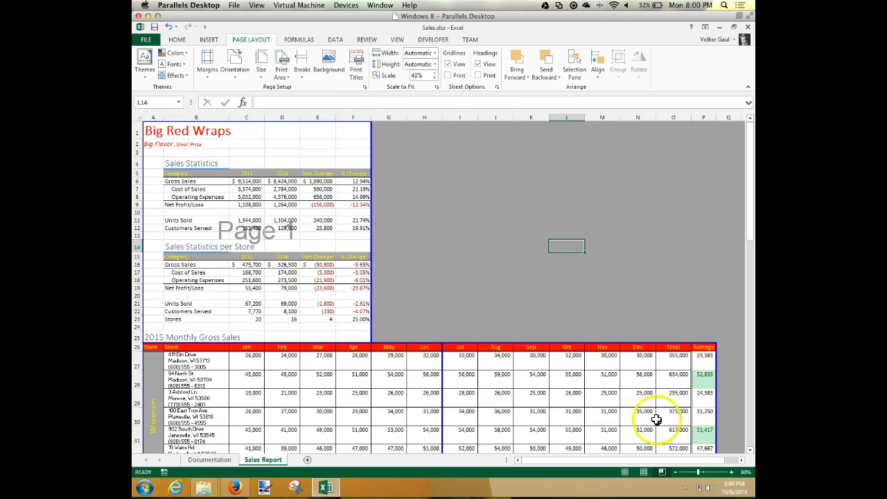
Step: Examine the left, center and right header sections of the sheet in Page Layout view
click(644, 474)
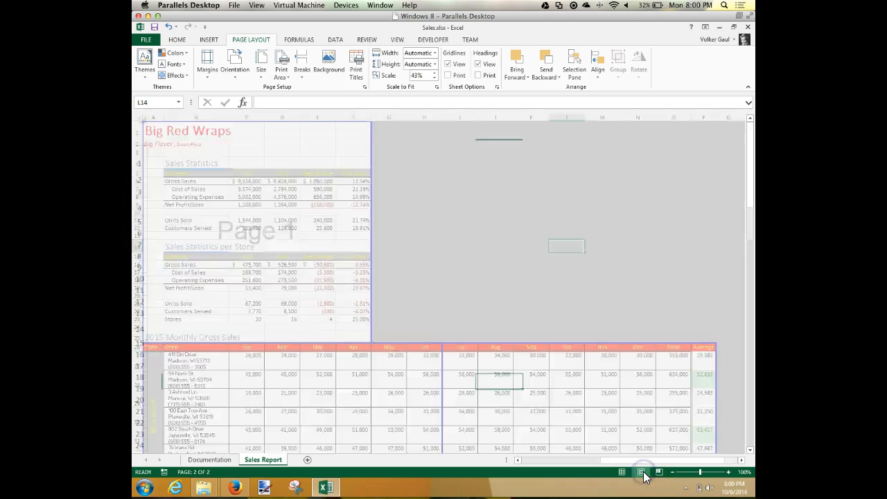
click(373, 217)
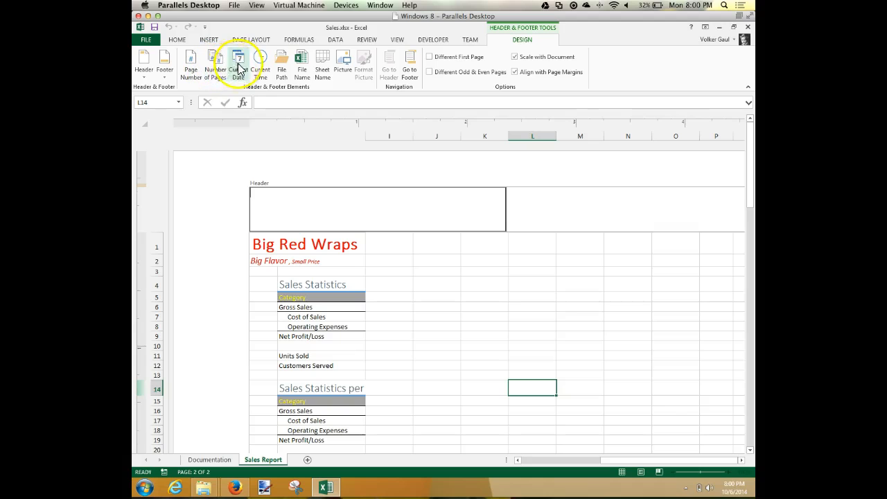
click(622, 216)
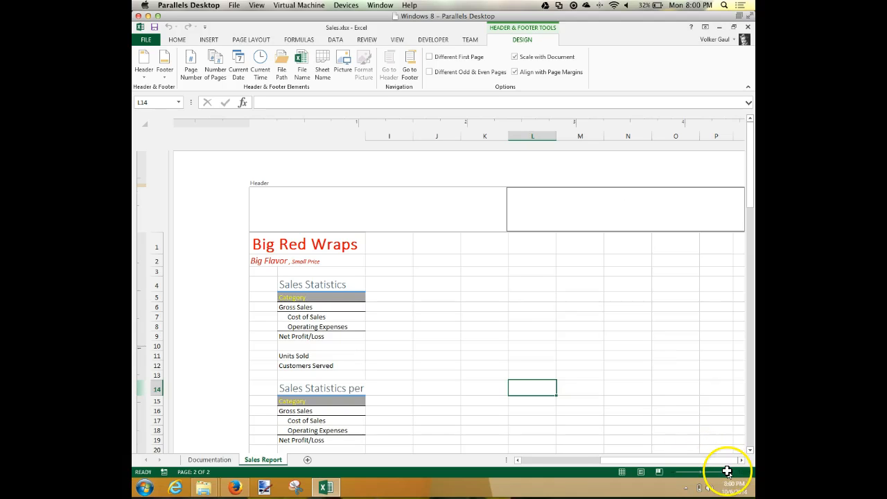
click(741, 460)
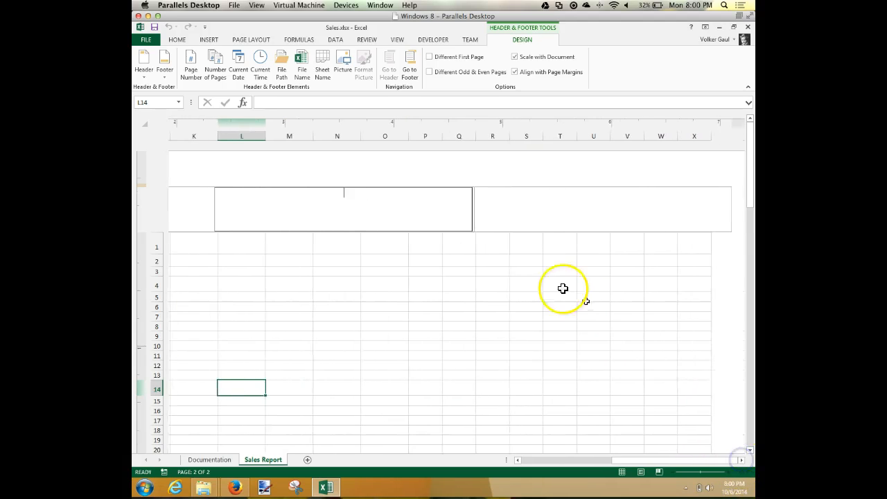
click(673, 472)
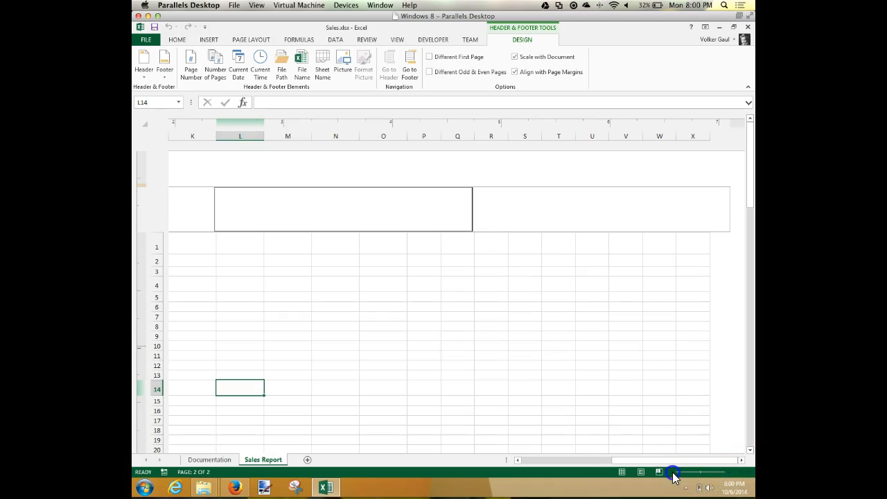
click(451, 276)
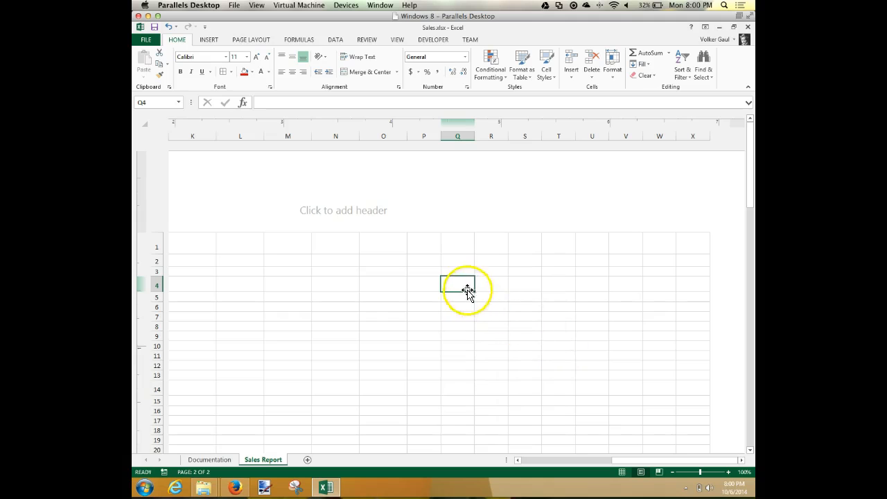
click(673, 472)
click(673, 472)
click(673, 472)
click(673, 472)
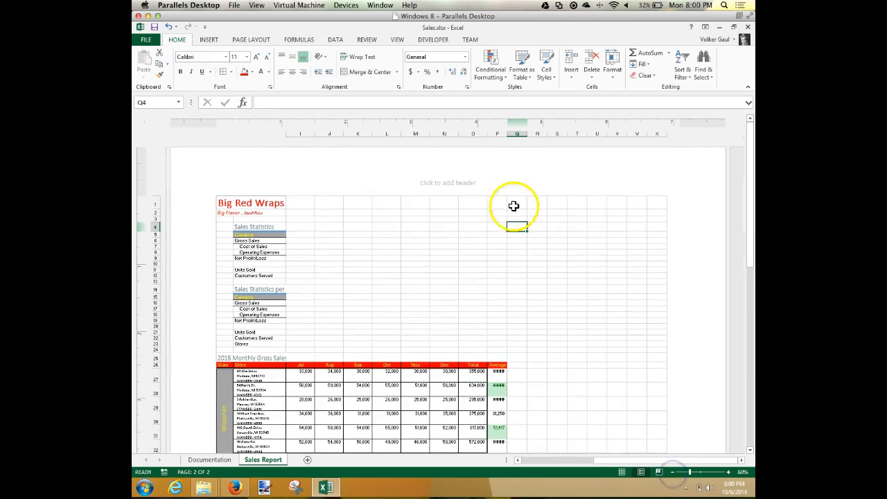
click(297, 188)
click(451, 182)
click(598, 181)
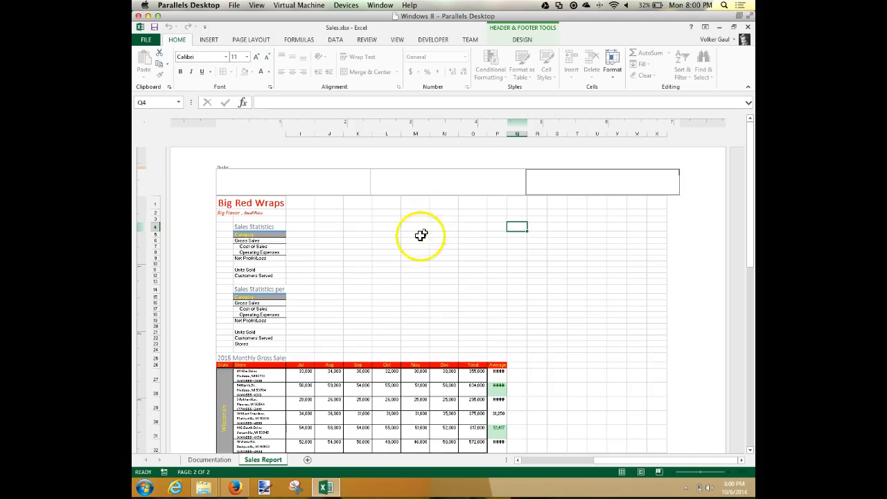
Step: Leave header editing and return the sheet to Normal view at 80% zoom
click(622, 476)
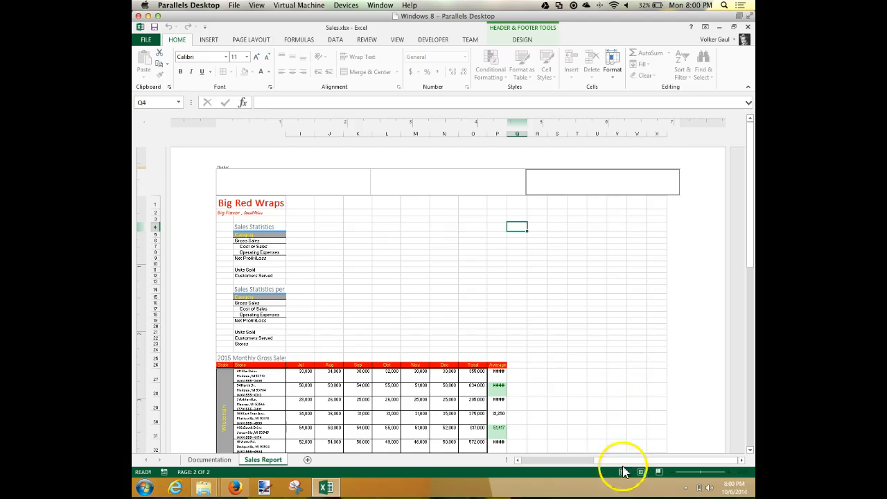
click(561, 257)
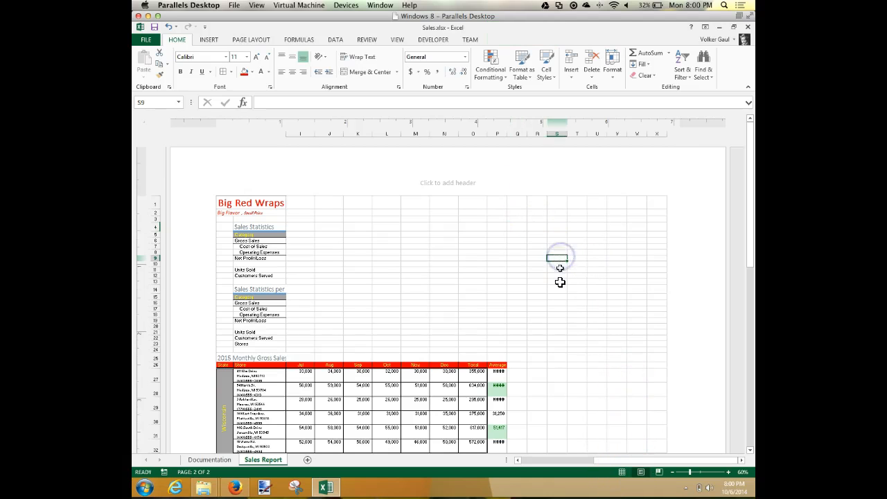
click(622, 472)
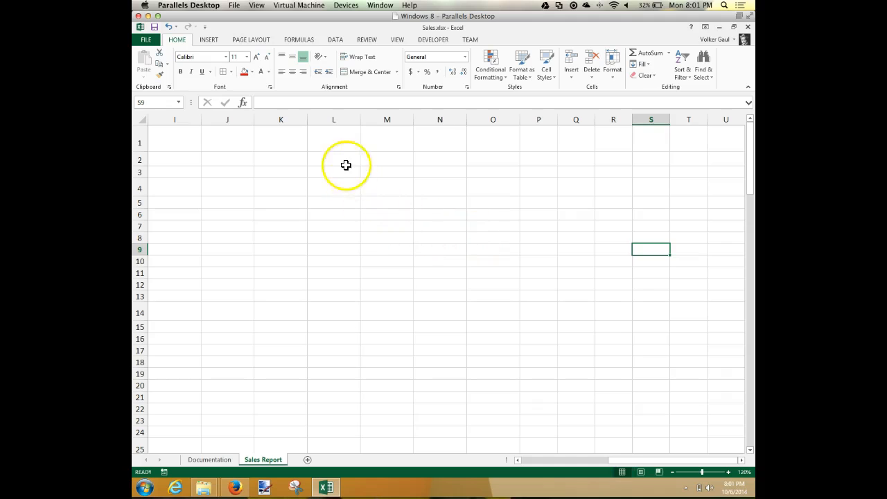
click(672, 472)
click(672, 472)
click(672, 472)
click(673, 472)
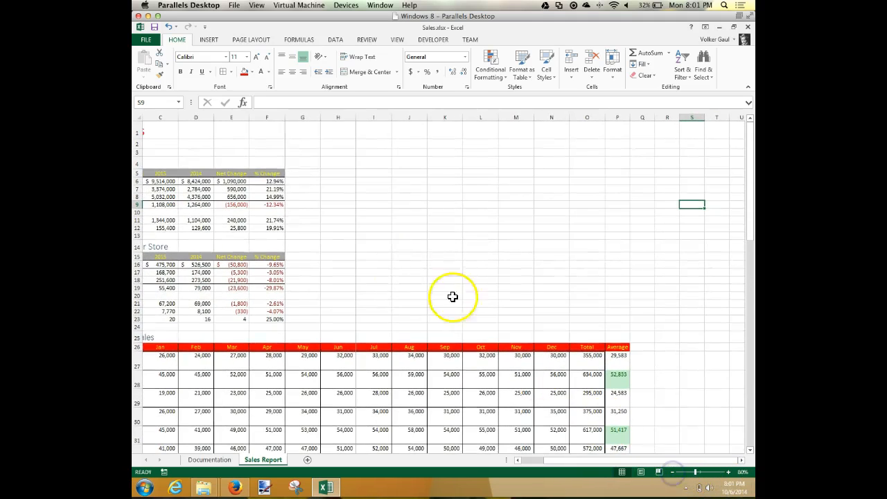
Step: Enable a different first page for the sheet's headers and footers in Page Setup
click(250, 40)
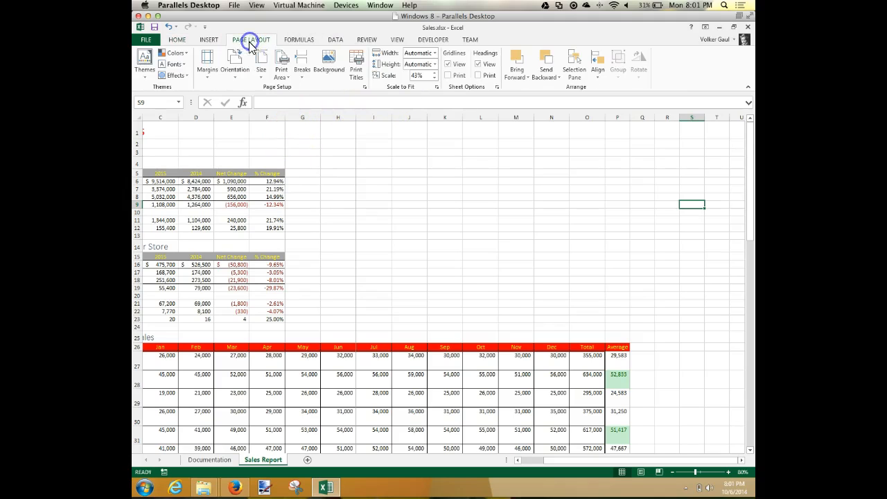
click(365, 86)
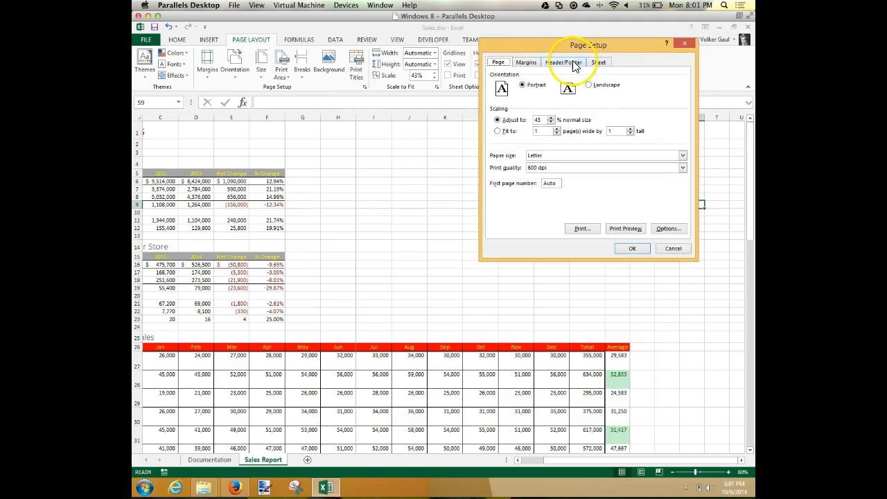
click(564, 62)
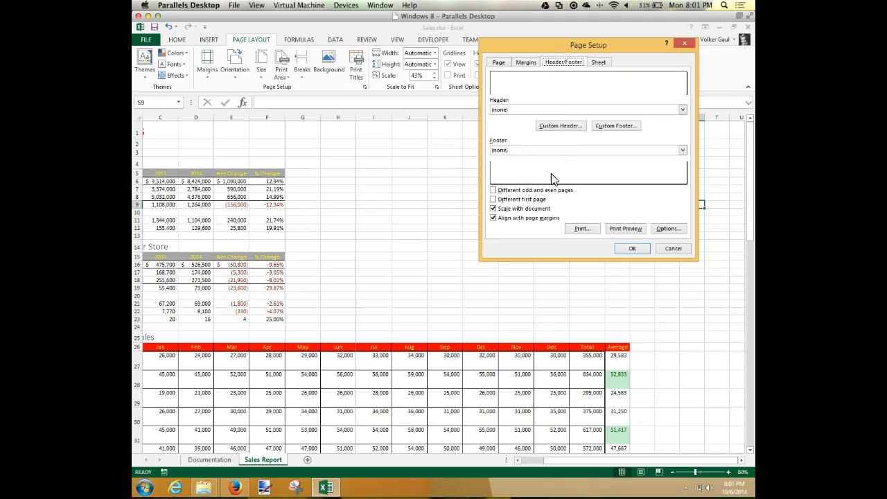
drag(582, 47, 284, 73)
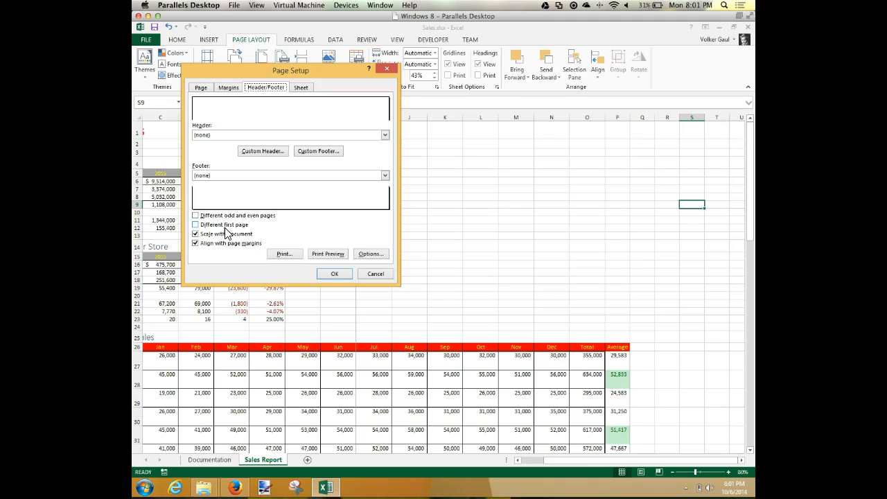
click(225, 229)
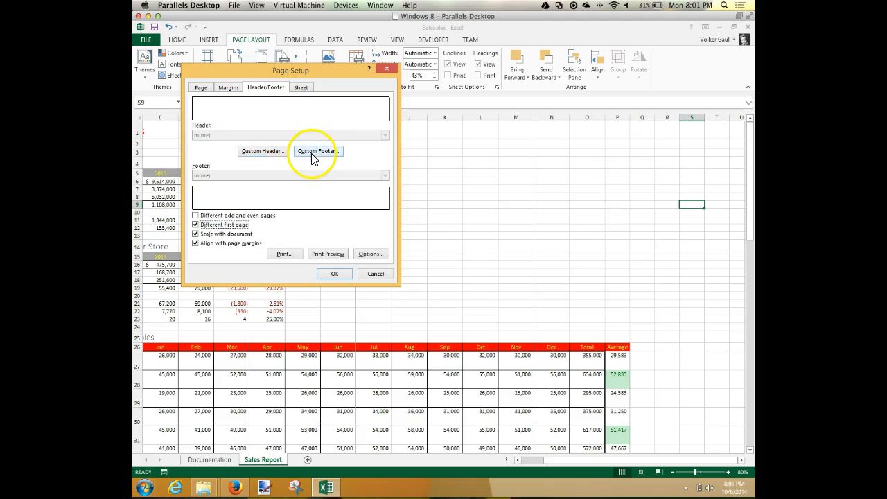
Step: Start a custom header for the pages after the first and enter the author's first name in its left section
click(269, 157)
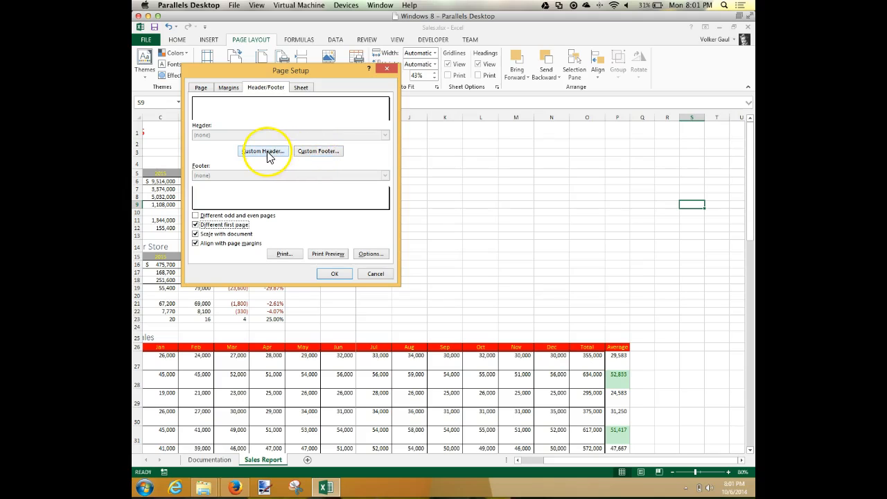
click(269, 155)
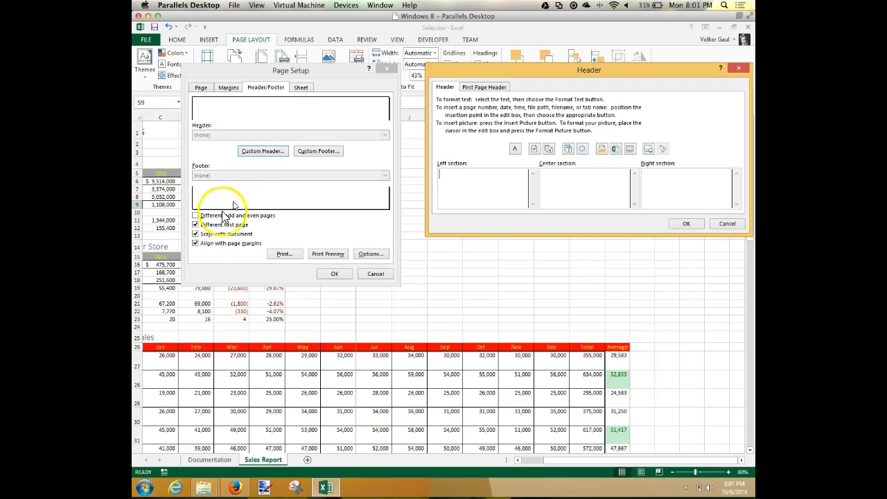
drag(637, 67, 394, 47)
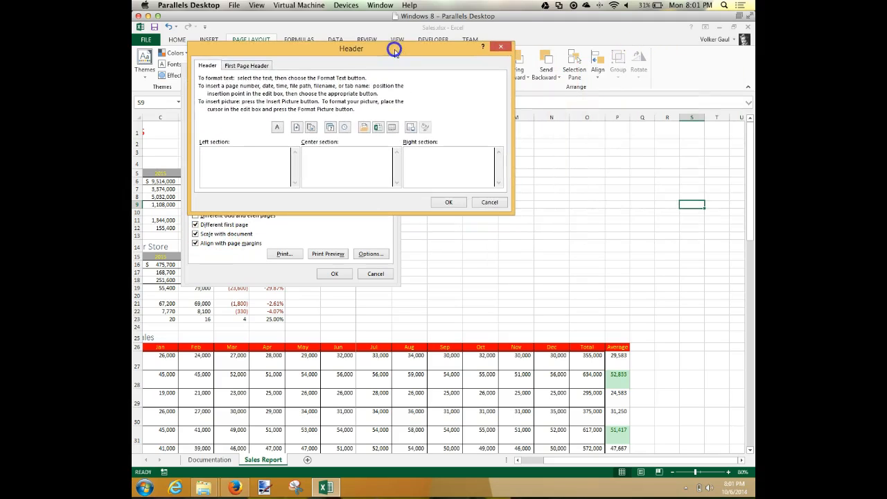
click(247, 66)
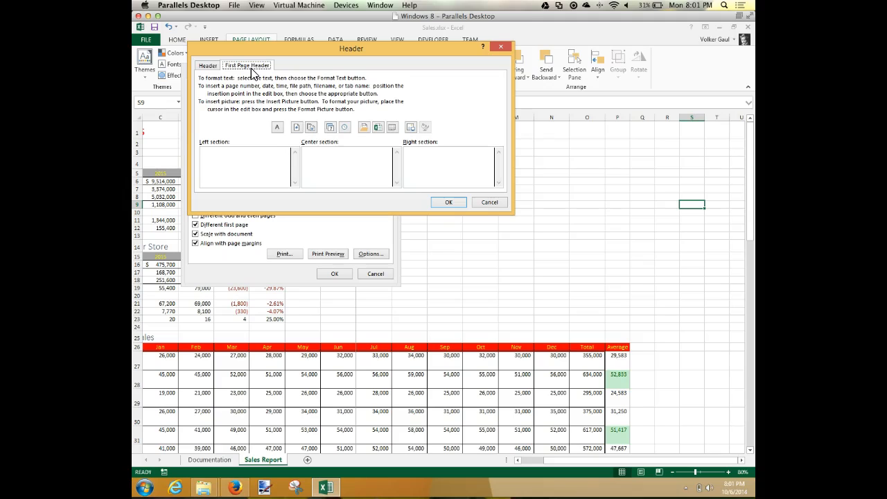
click(208, 66)
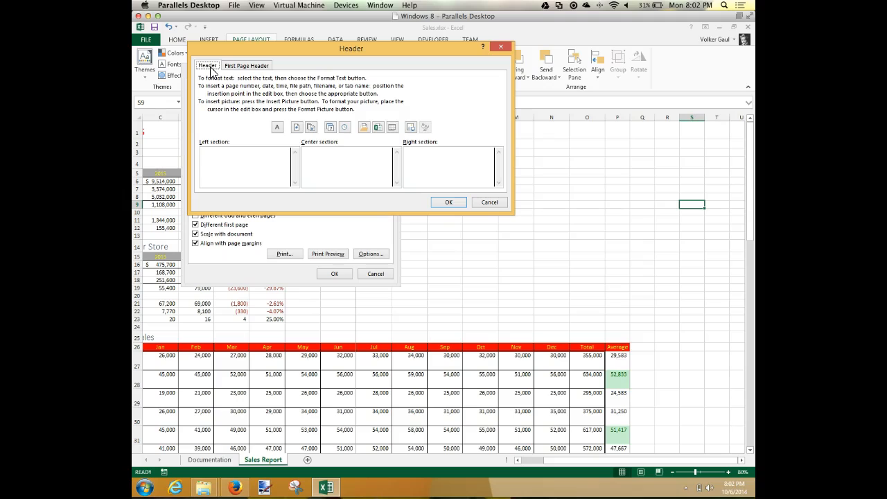
click(210, 154)
text(Volker)
Step: Insert the sheet name in the header's center section and the current date in its right section, and accept the header
click(340, 153)
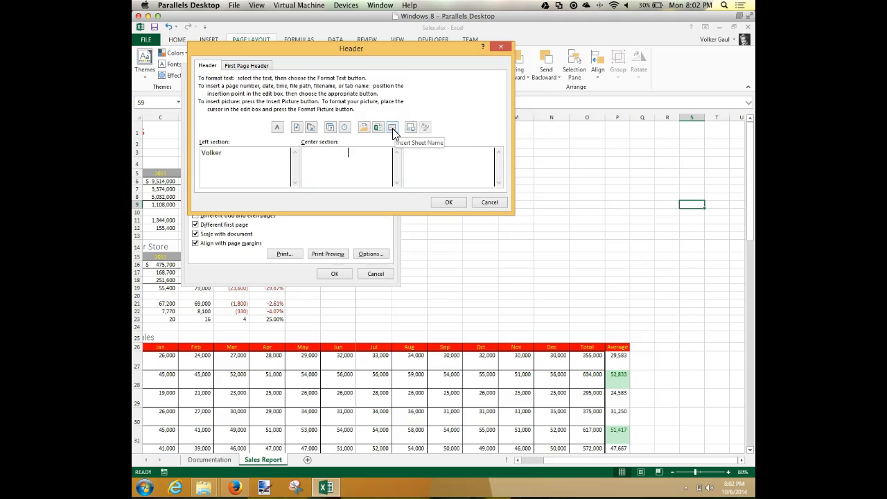
click(393, 130)
click(347, 165)
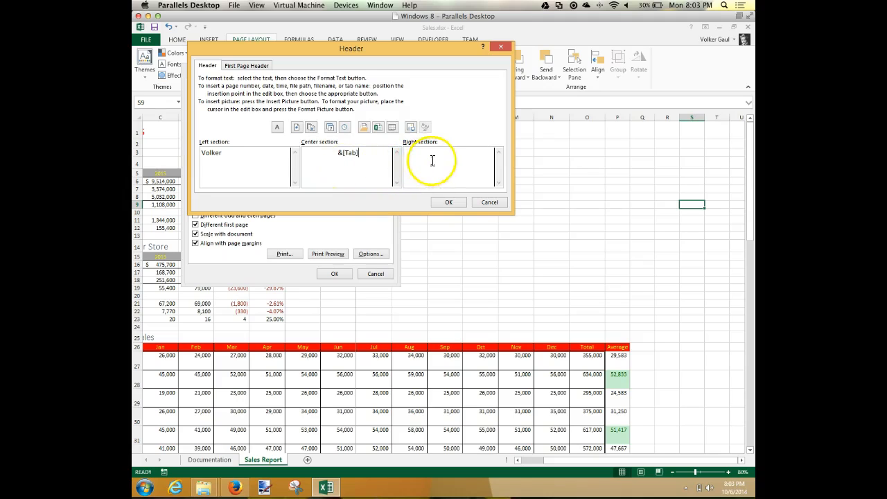
click(329, 129)
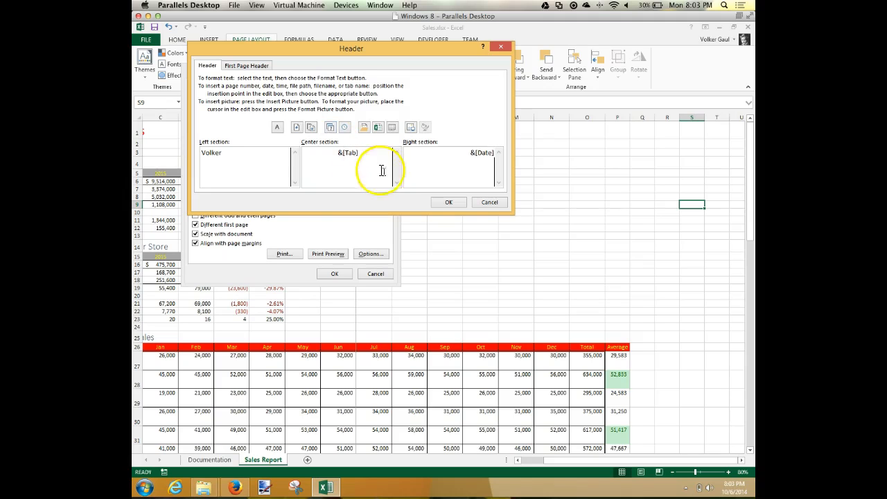
click(456, 202)
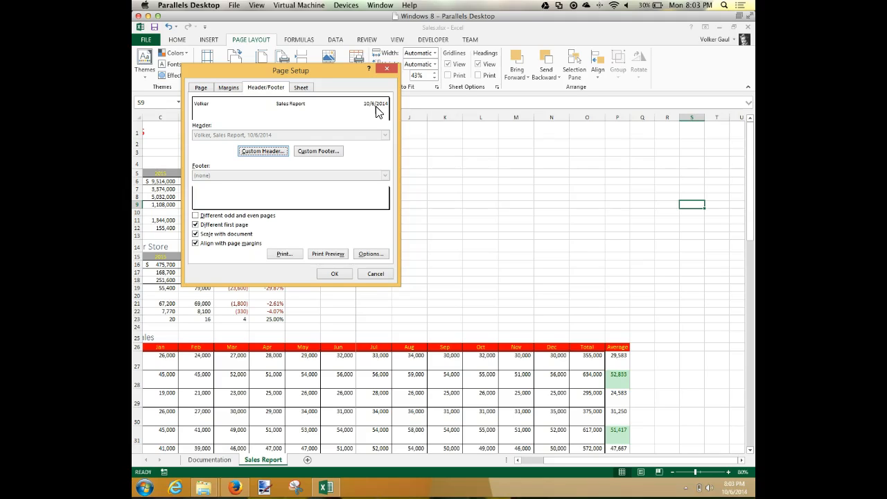
Step: Create a custom footer for the pages after the first with "Page &[Page] of &[Pages]" in its center section, and accept it
click(338, 151)
click(327, 154)
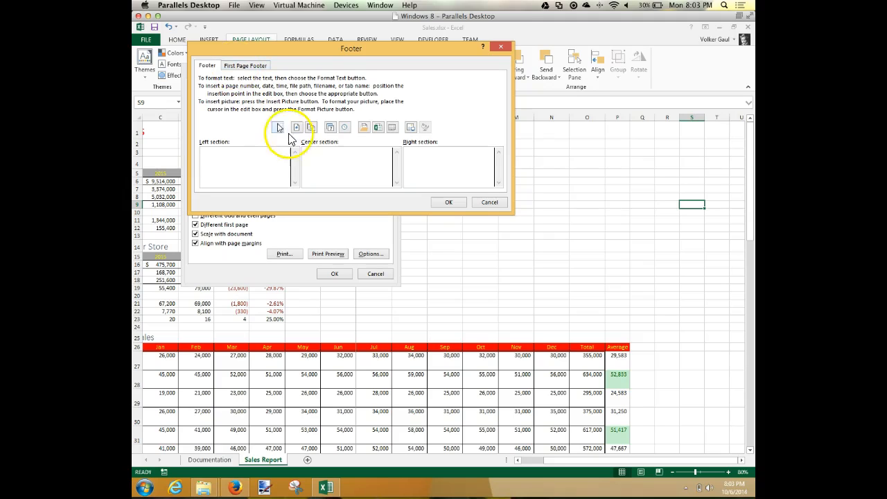
click(316, 153)
text(Page)
click(296, 128)
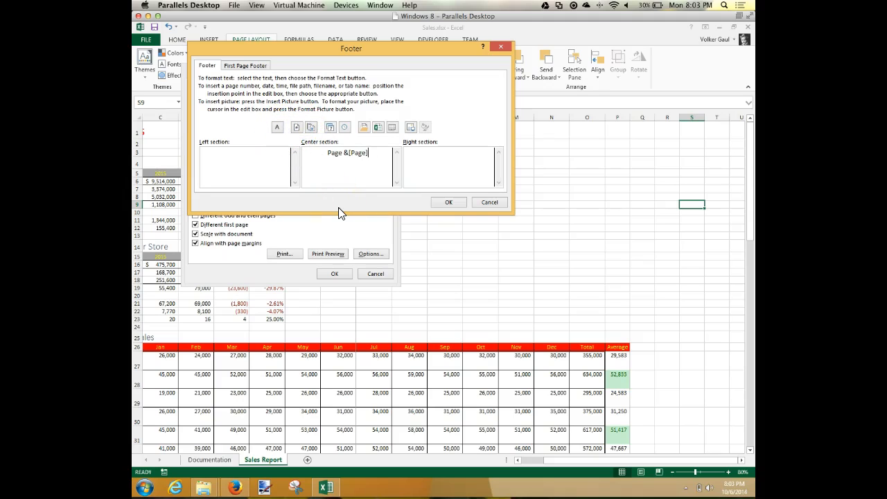
text(of)
click(310, 130)
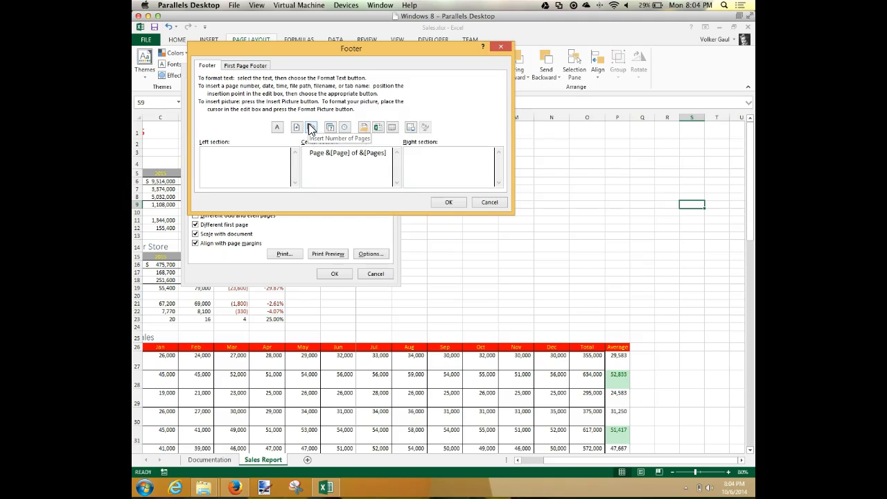
click(456, 201)
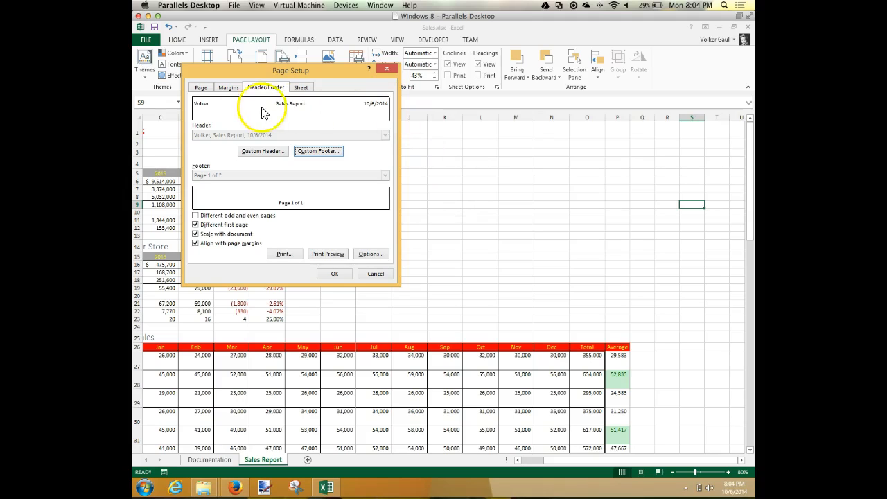
Step: Increase the sheet's left page margin in Page Setup, accept the settings and save the workbook
click(230, 89)
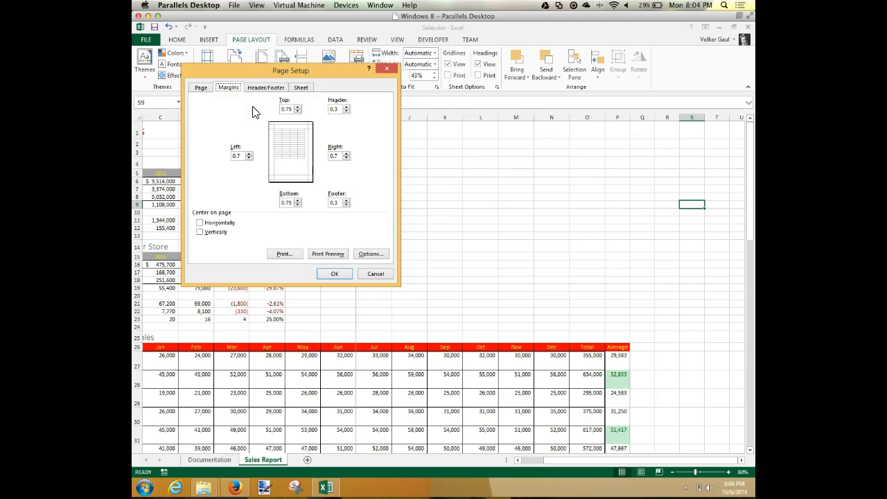
click(248, 154)
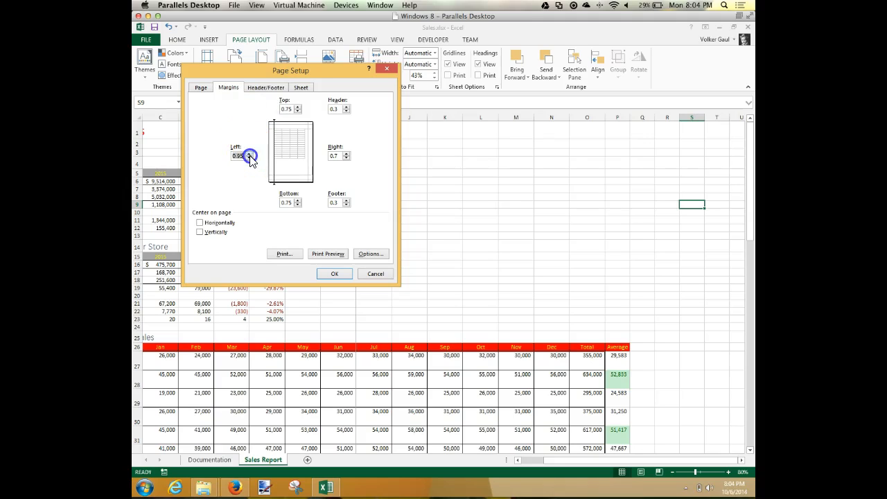
click(249, 154)
click(339, 273)
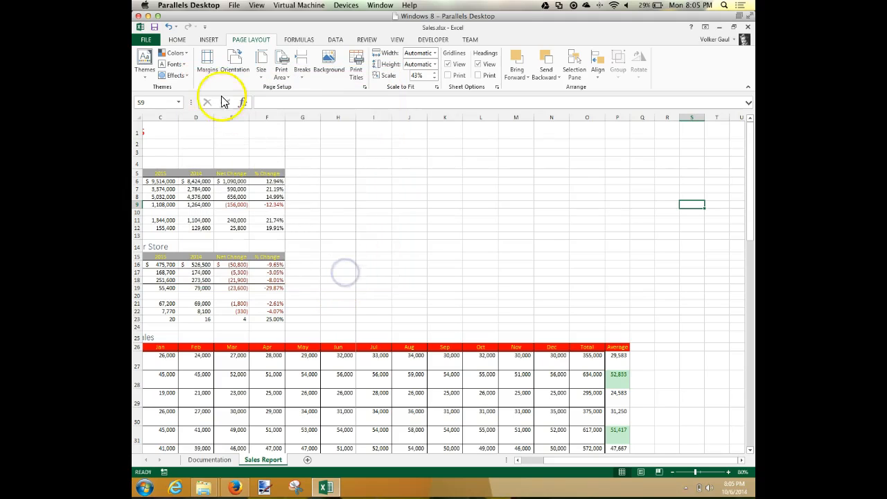
click(154, 27)
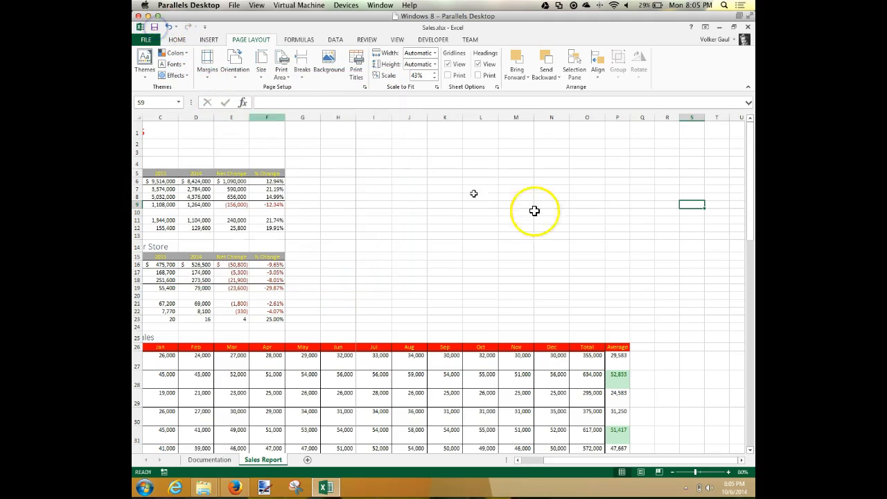